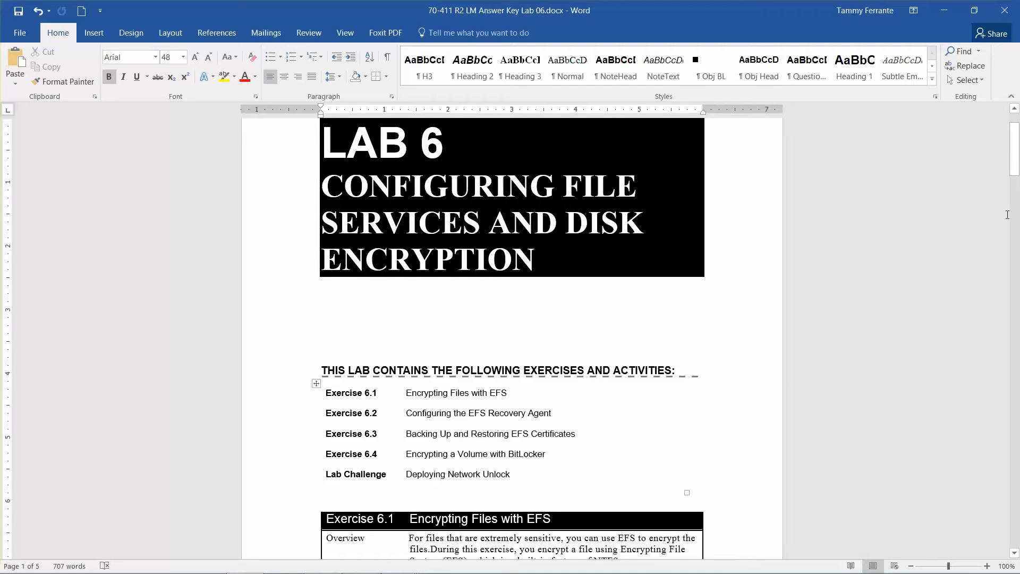
Step: Scroll the Lab 06 answer key, then minimize Word to reveal the Server01 VM window
{"action": "left_click_drag", "start_coordinate": [1015, 168], "coordinate": [1015, 196]}
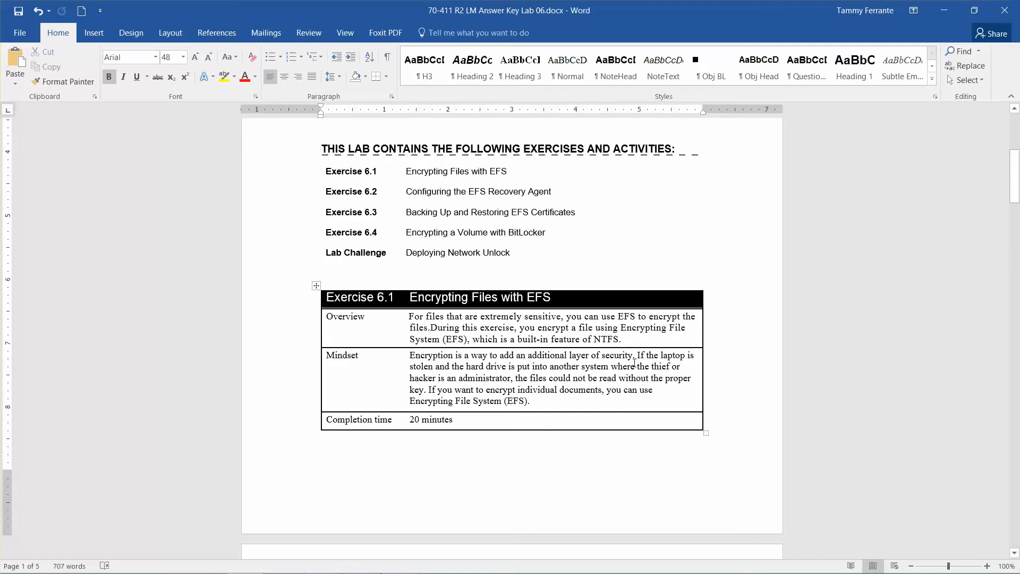
{"action": "left_click", "coordinate": [944, 11]}
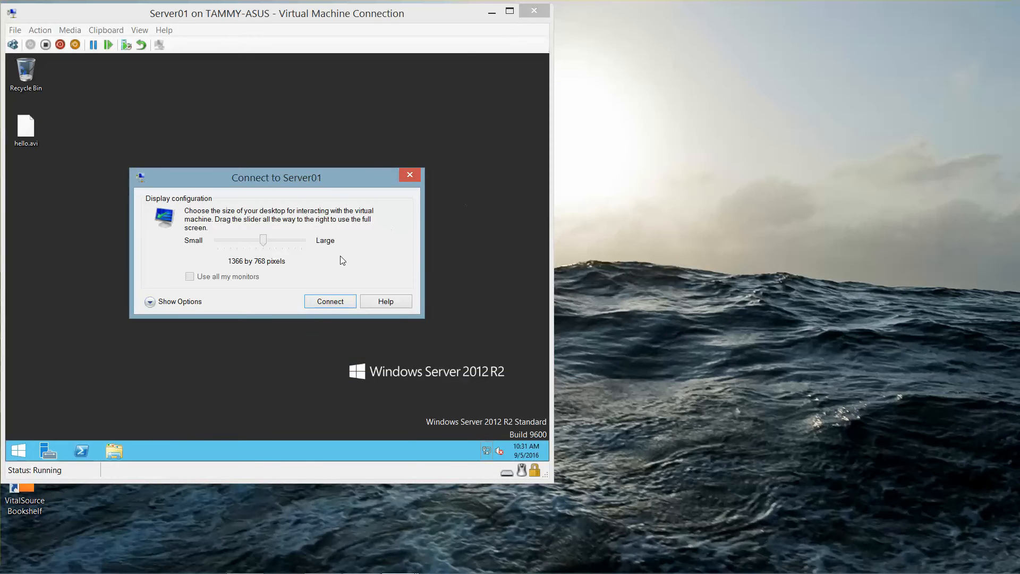
Step: Dismiss the Server01 display prompt and minimize Server Manager to bring This PC forward
{"action": "left_click", "coordinate": [410, 175]}
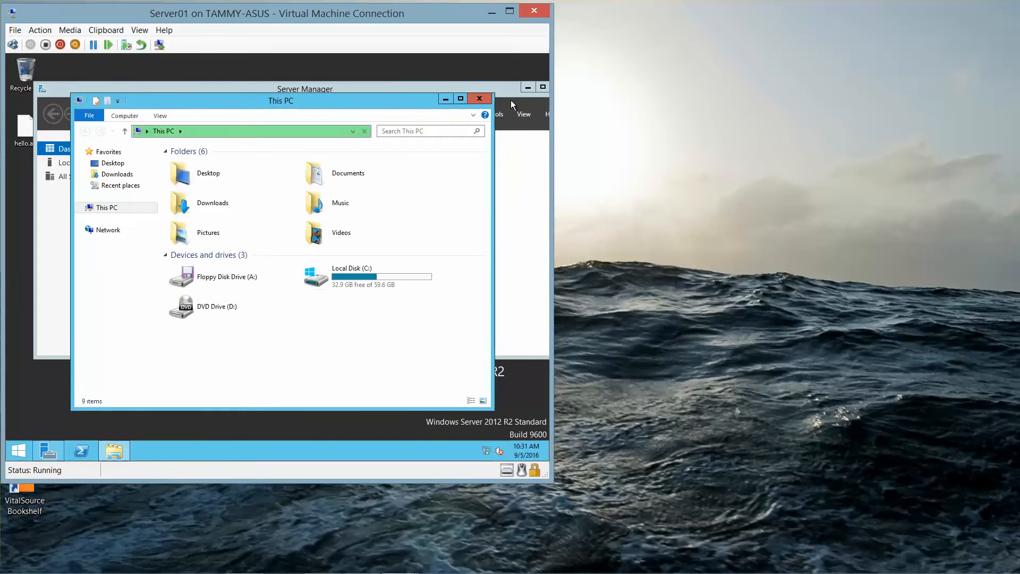
{"action": "left_click", "coordinate": [528, 89]}
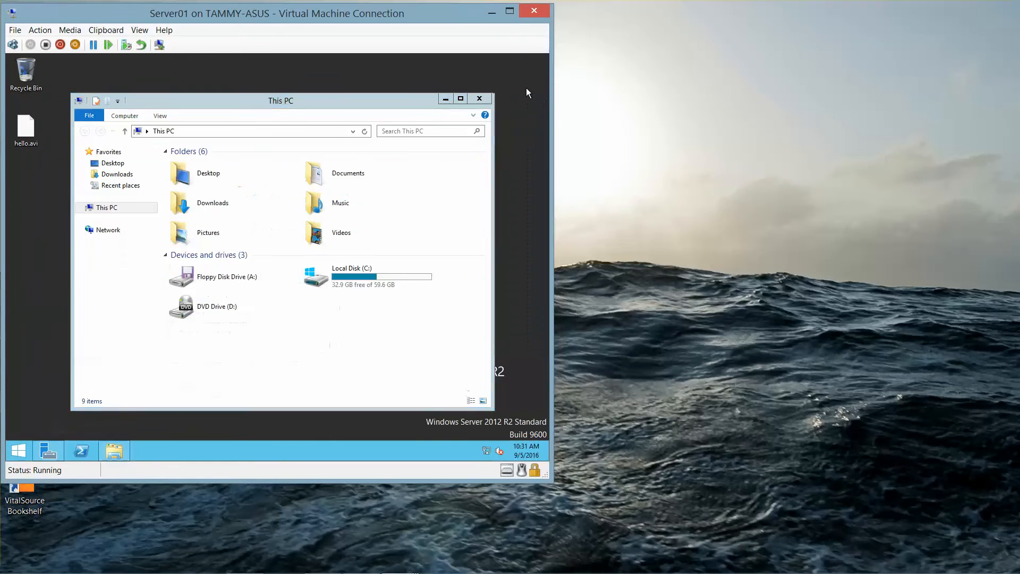
Step: Create a new folder named Data on Local Disk (C:) and open it
{"action": "left_click", "coordinate": [358, 275]}
{"action": "double_click", "coordinate": [359, 275]}
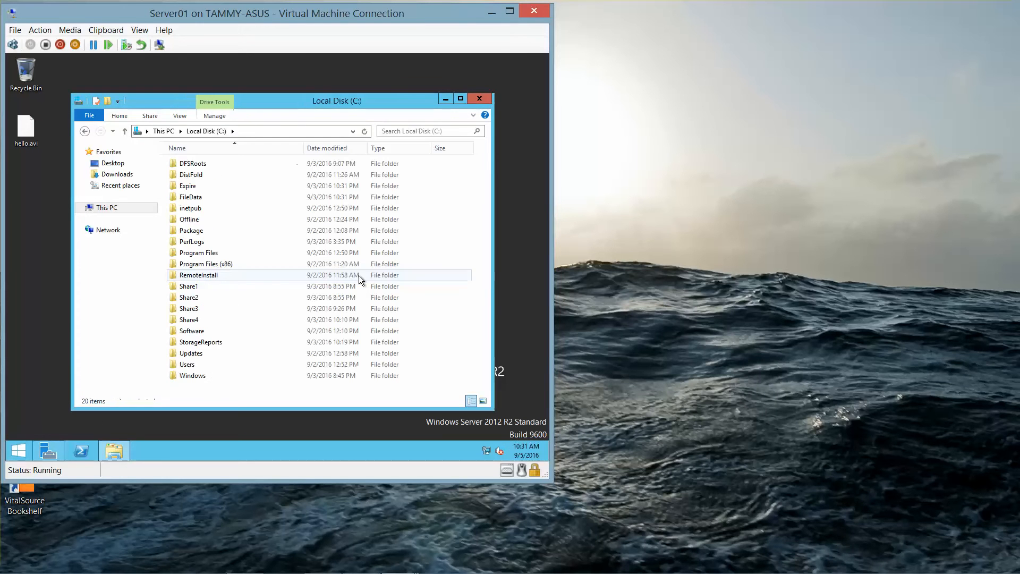
{"action": "right_click", "coordinate": [222, 396]}
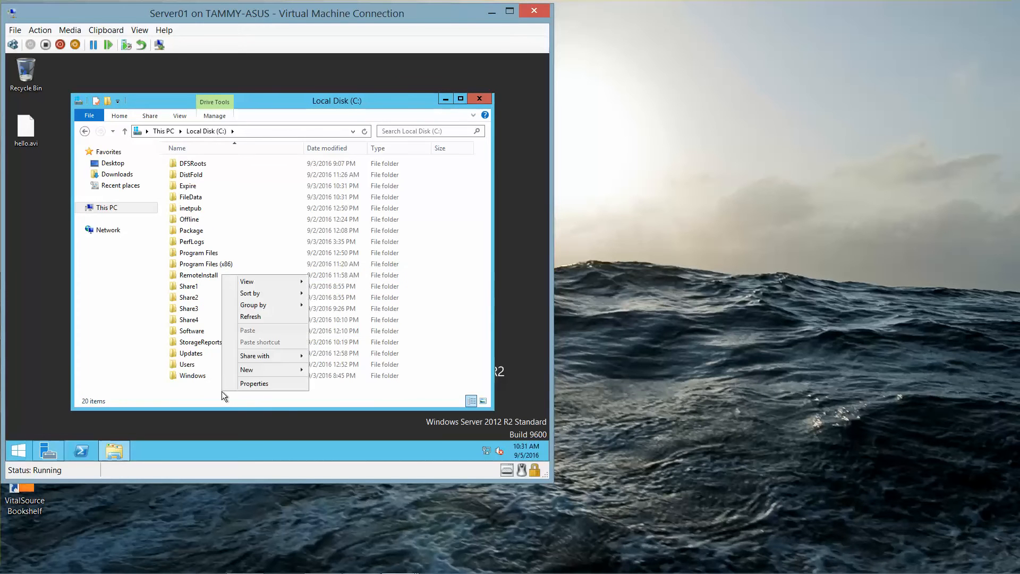
{"action": "mouse_move", "coordinate": [268, 368]}
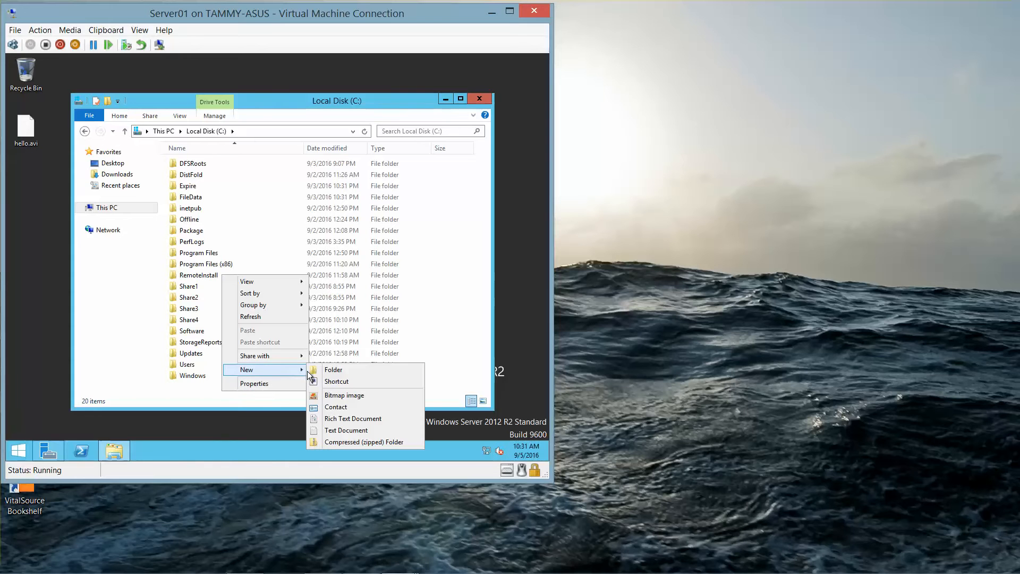
{"action": "left_click", "coordinate": [329, 370]}
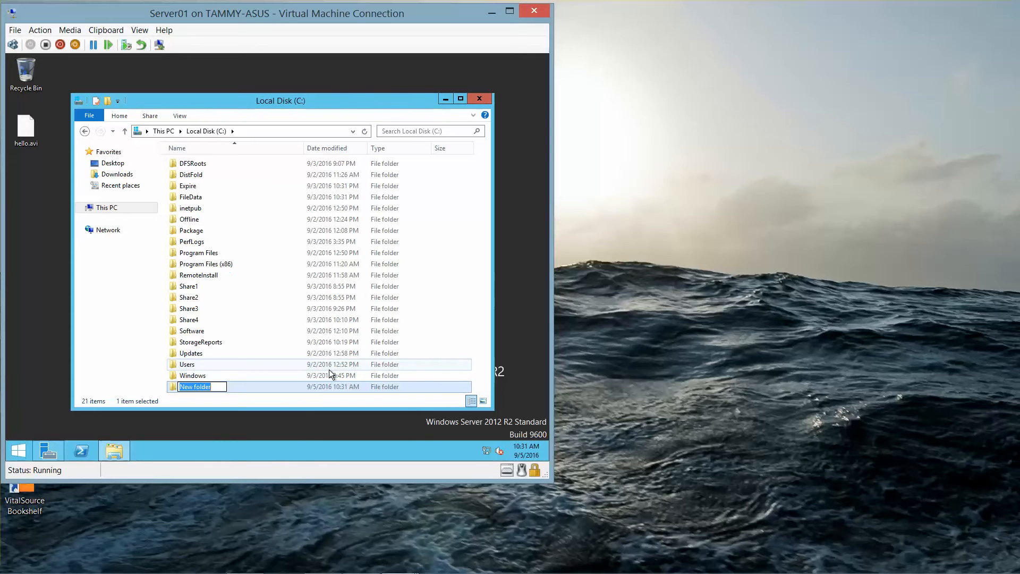
{"action": "type", "text": "Data"}
{"action": "key", "text": "Return"}
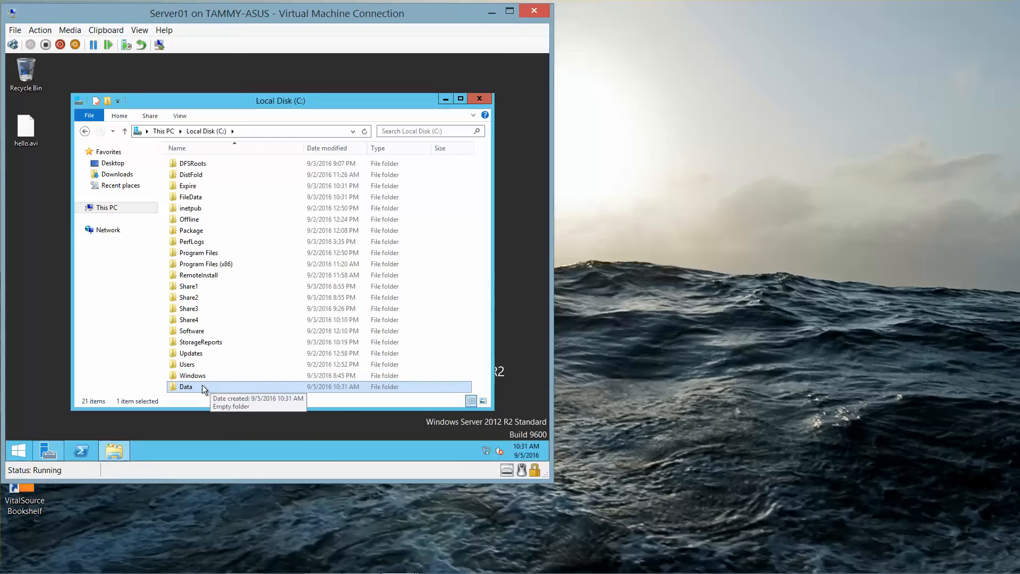
{"action": "double_click", "coordinate": [186, 386]}
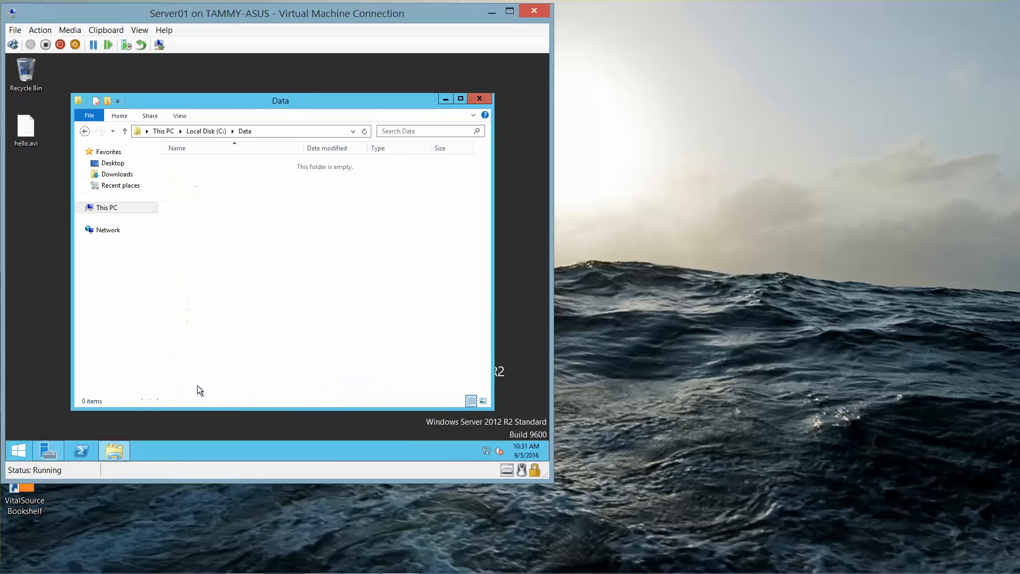
Step: Create a new text document in Data and rename it test.txt
{"action": "right_click", "coordinate": [235, 266]}
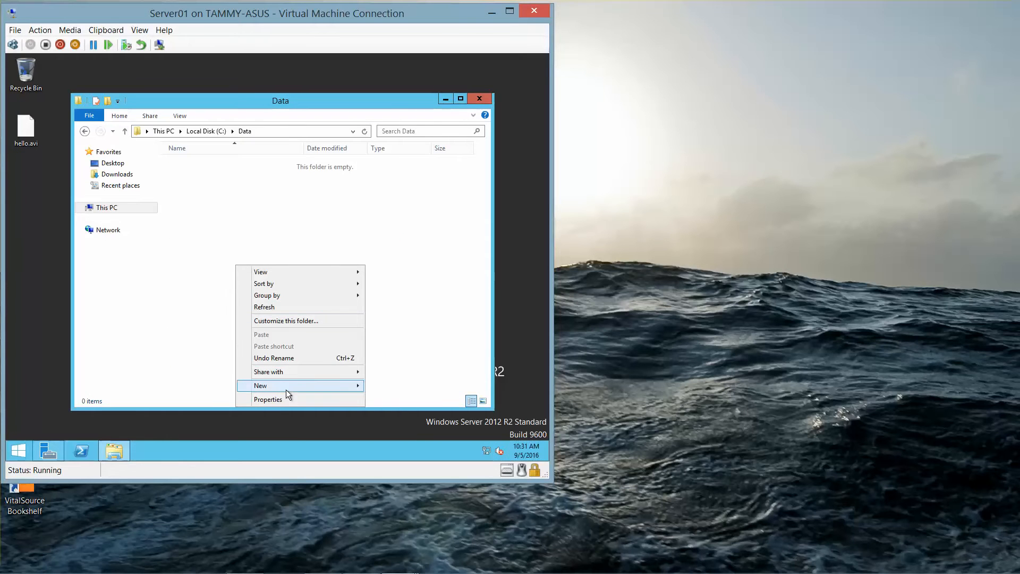
{"action": "mouse_move", "coordinate": [308, 386]}
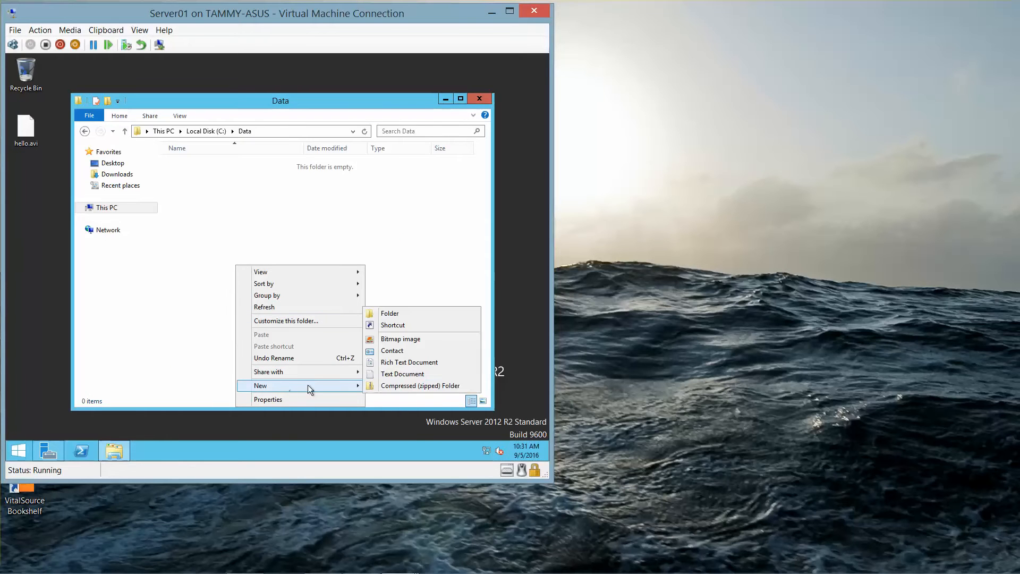
{"action": "left_click", "coordinate": [410, 374]}
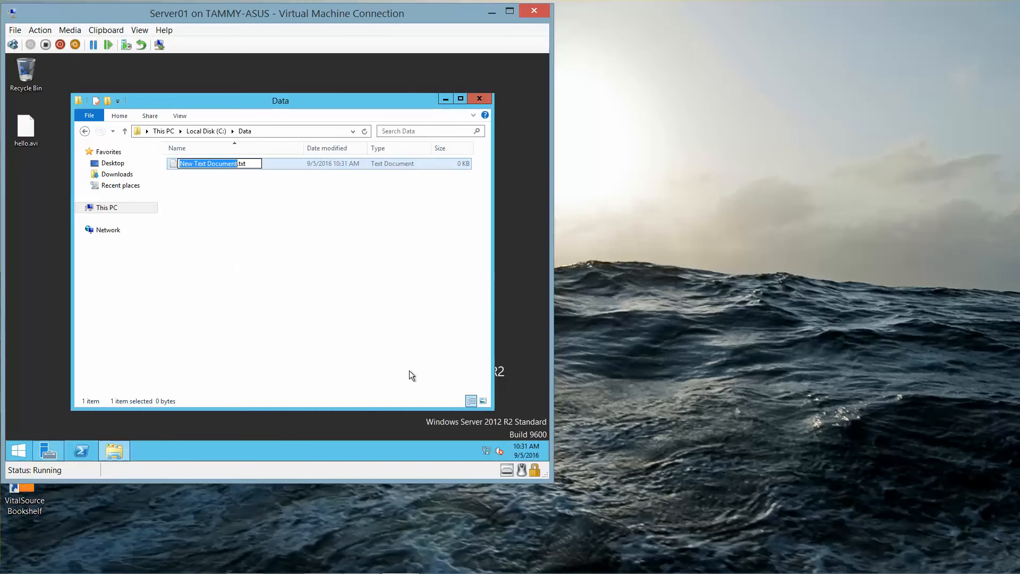
{"action": "left_click", "coordinate": [409, 370]}
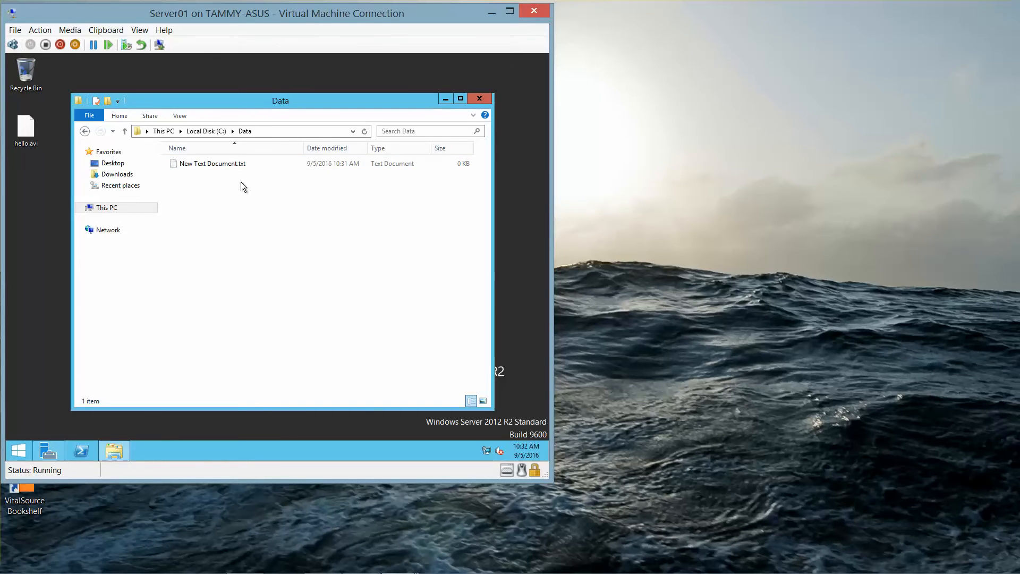
{"action": "left_click", "coordinate": [219, 167]}
{"action": "left_click", "coordinate": [219, 166]}
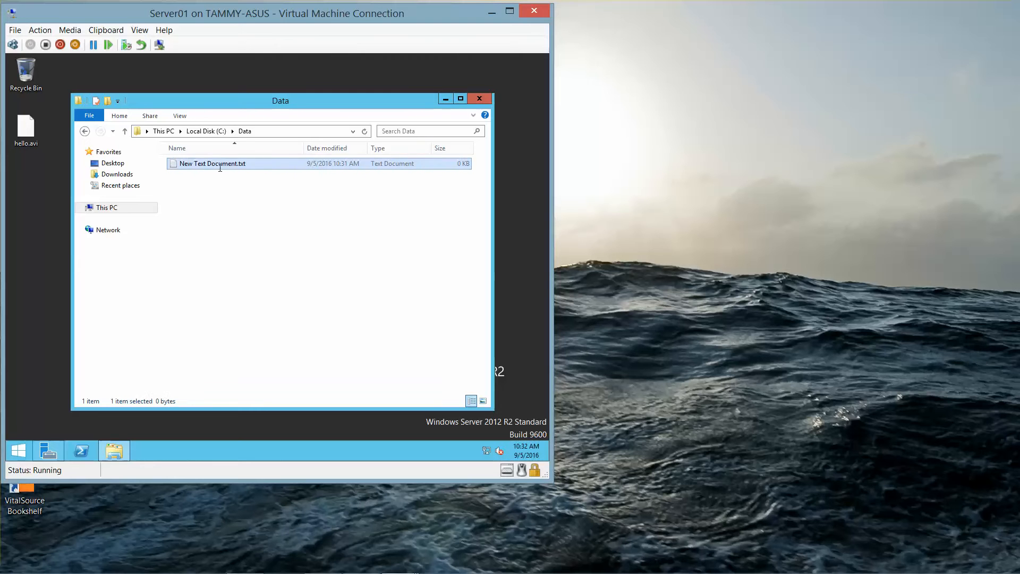
{"action": "type", "text": "test"}
{"action": "key", "text": "Return"}
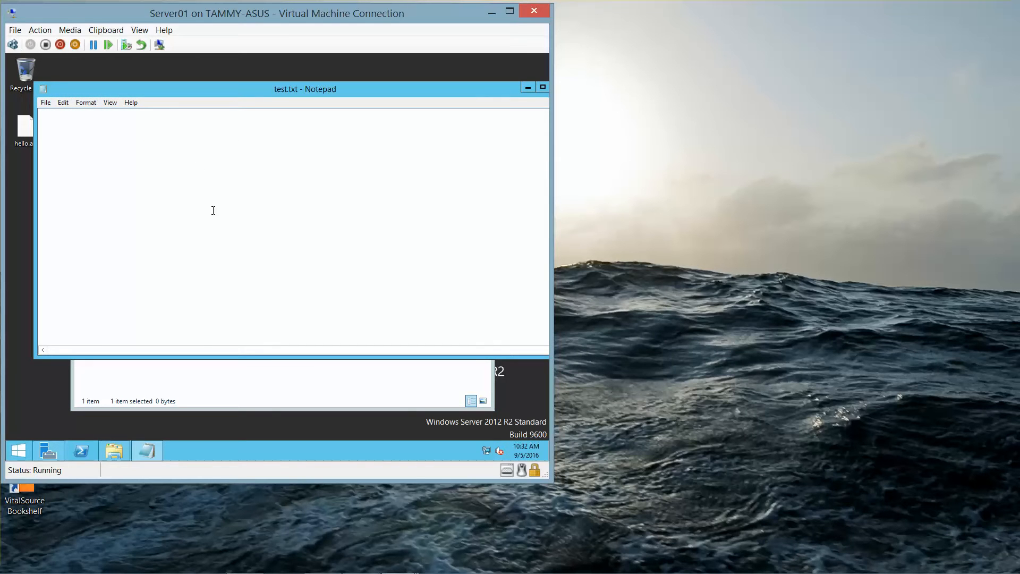
Step: Type 'Student Name' into test.txt in Notepad, save it, and exit Notepad
{"action": "type", "text": "Student Name"}
{"action": "left_click", "coordinate": [46, 105]}
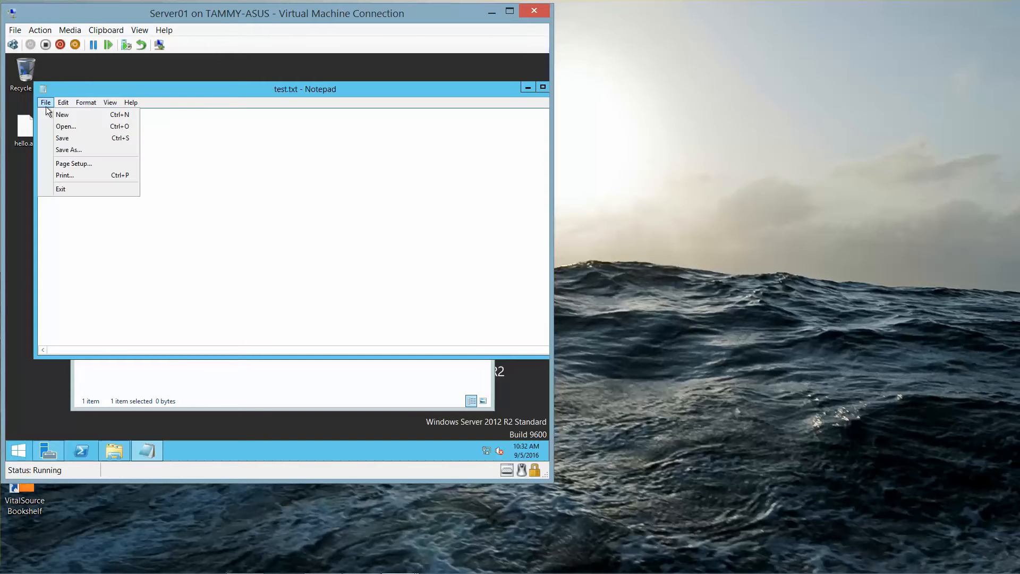
{"action": "left_click", "coordinate": [64, 140]}
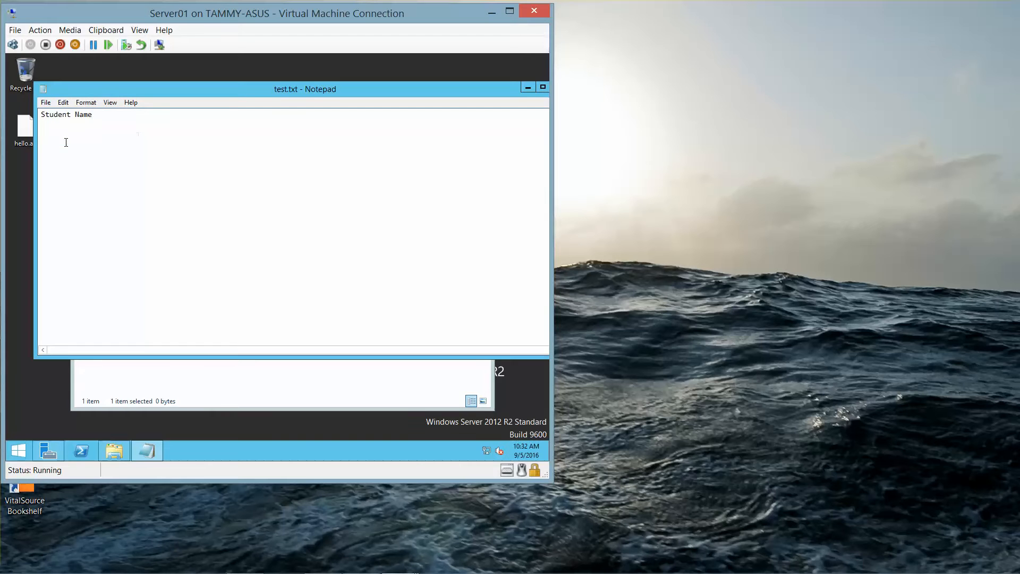
{"action": "left_click", "coordinate": [46, 102]}
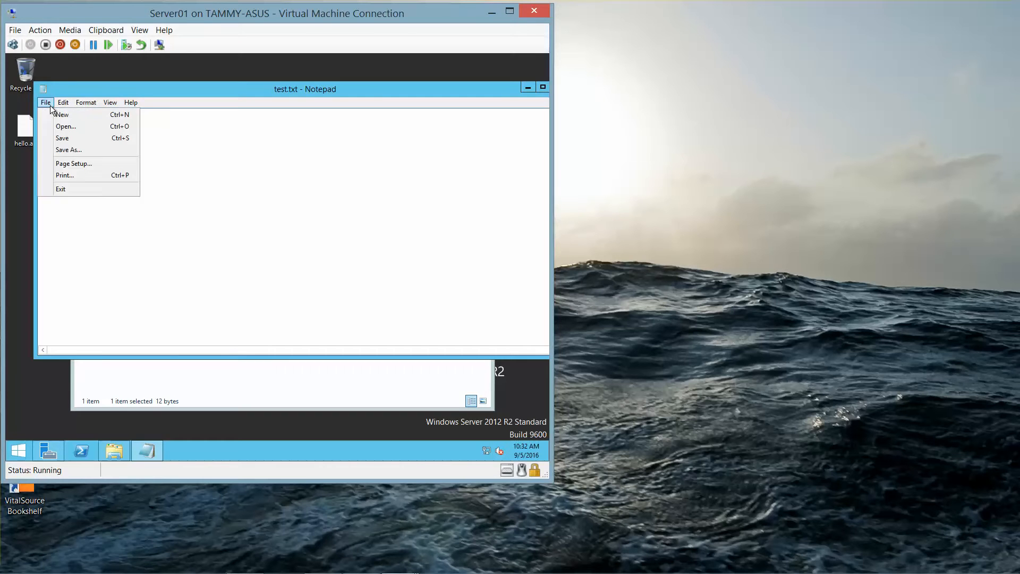
{"action": "left_click", "coordinate": [64, 187]}
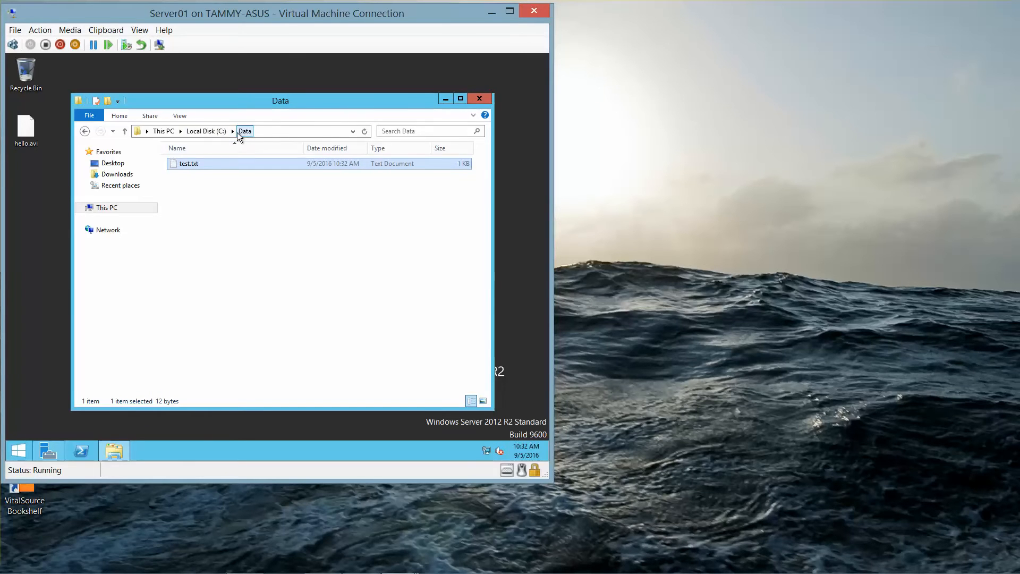
Step: Turn on Encrypt contents for C:\Data in Advanced Attributes, applying it to subfolders and files
{"action": "left_click", "coordinate": [205, 131]}
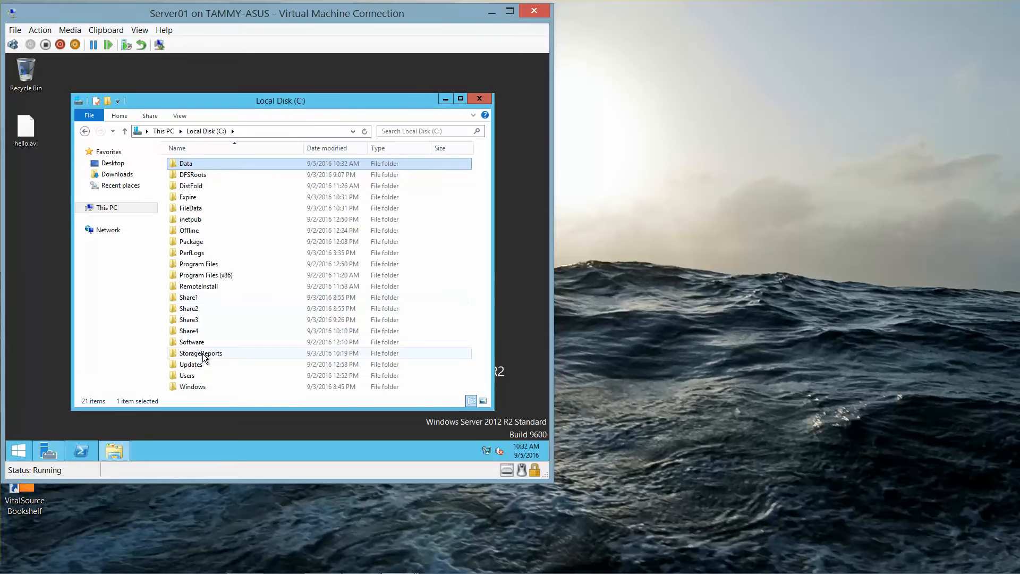
{"action": "right_click", "coordinate": [191, 168]}
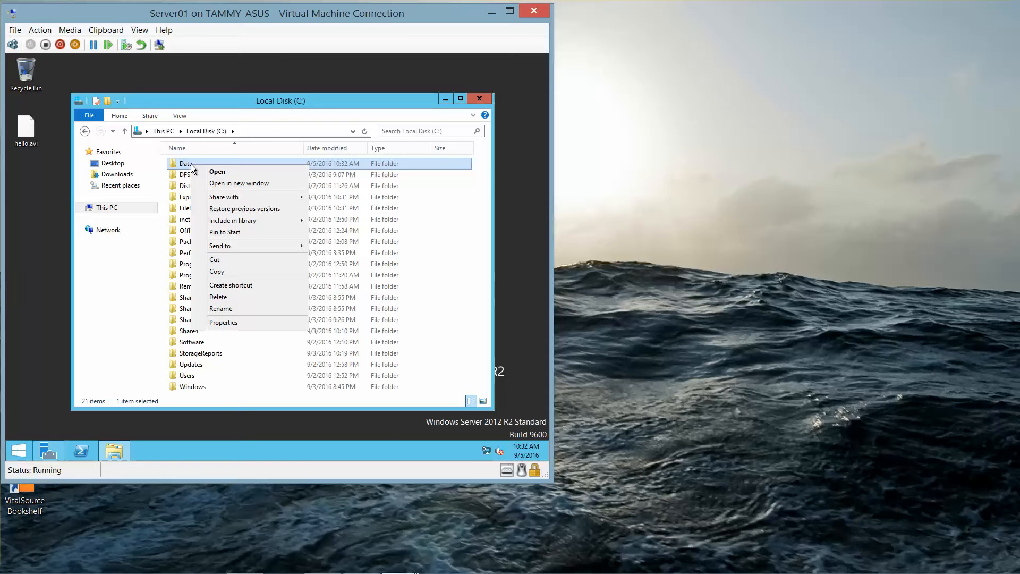
{"action": "left_click", "coordinate": [228, 323]}
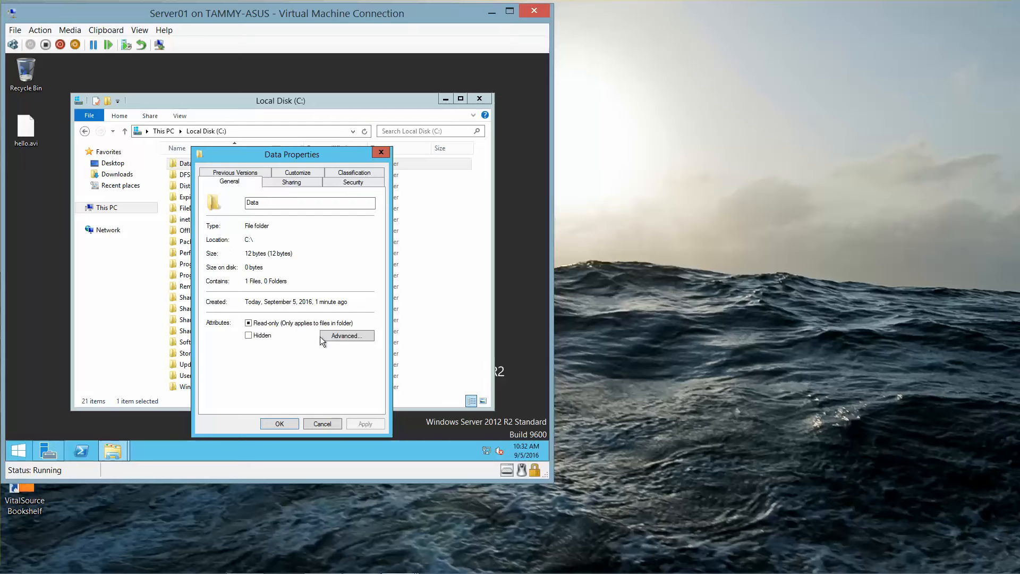
{"action": "left_click", "coordinate": [342, 335]}
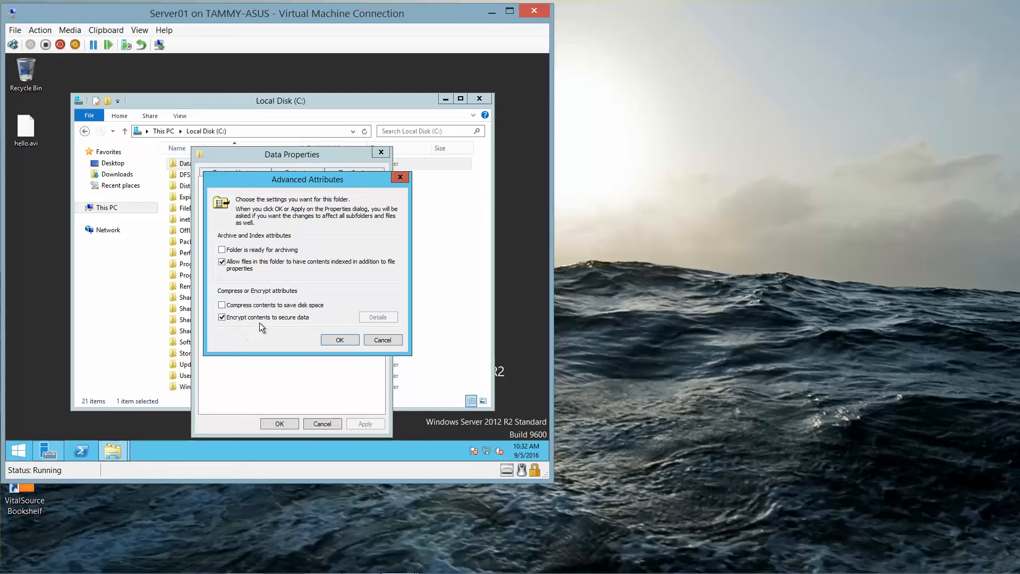
{"action": "left_click", "coordinate": [339, 341]}
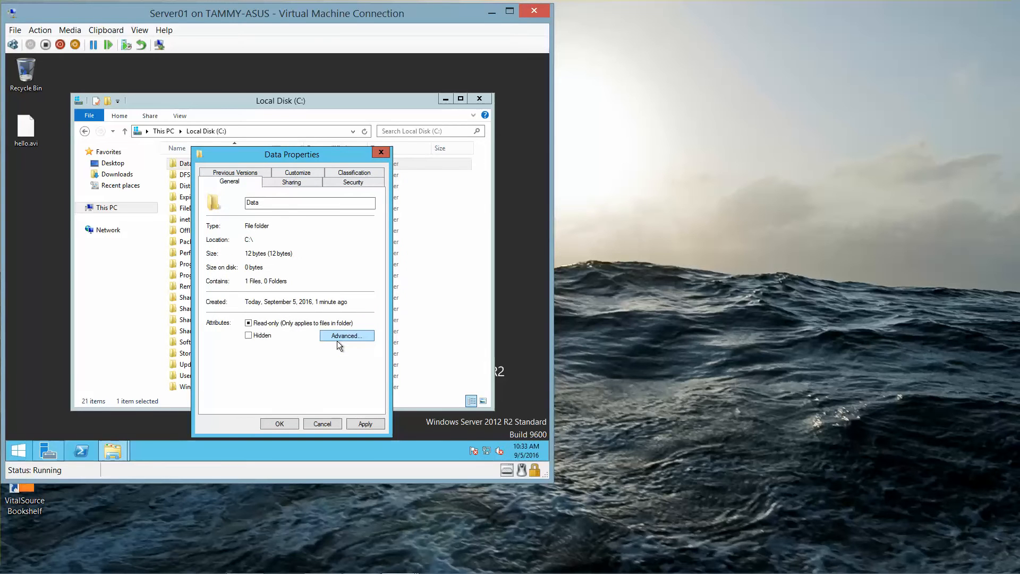
{"action": "left_click", "coordinate": [280, 423]}
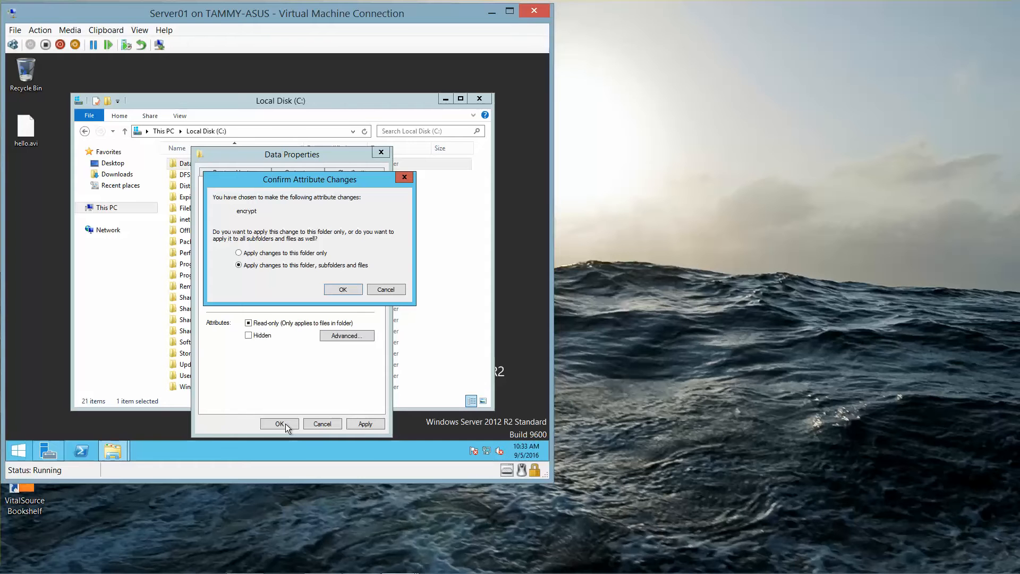
{"action": "left_click", "coordinate": [342, 292]}
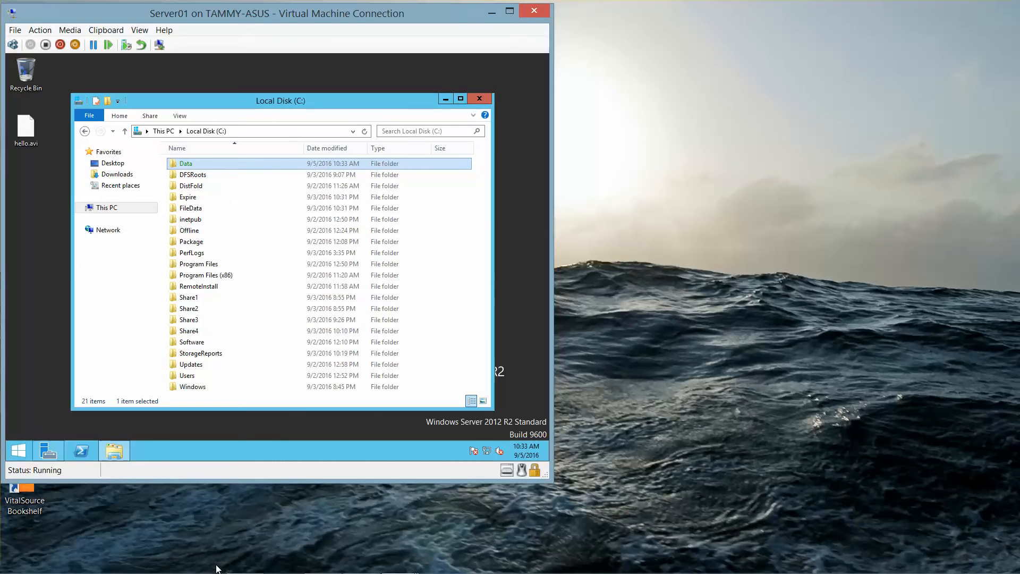
{"action": "mouse_move", "coordinate": [218, 569]}
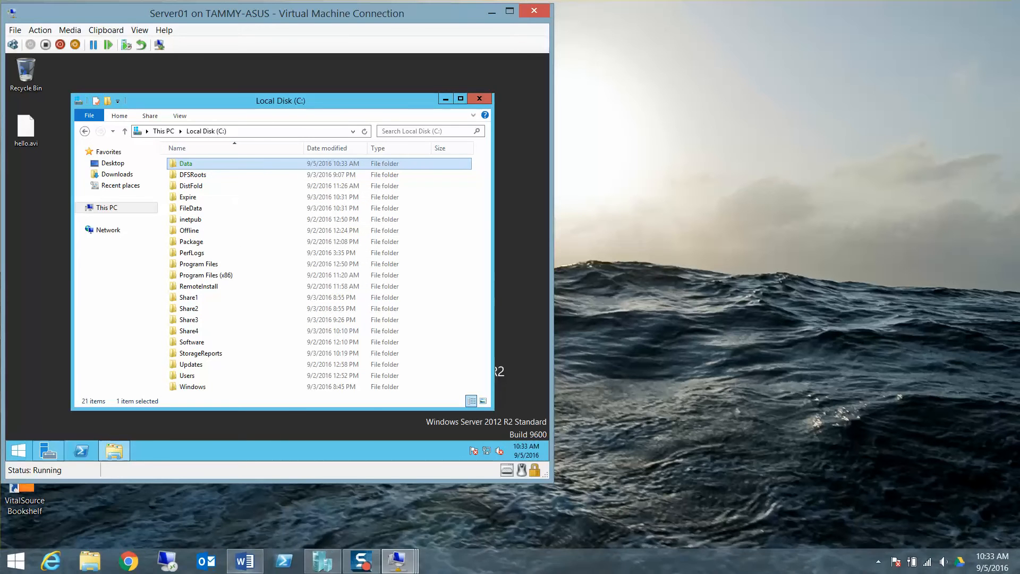
Step: Move to the Question 2 line in Word, then inspect the Data folder's contents on Server01
{"action": "left_click", "coordinate": [246, 561]}
{"action": "key", "text": "Down"}
{"action": "key", "text": "Down"}
{"action": "key", "text": "Down"}
{"action": "key", "text": "Down"}
{"action": "key", "text": "Down"}
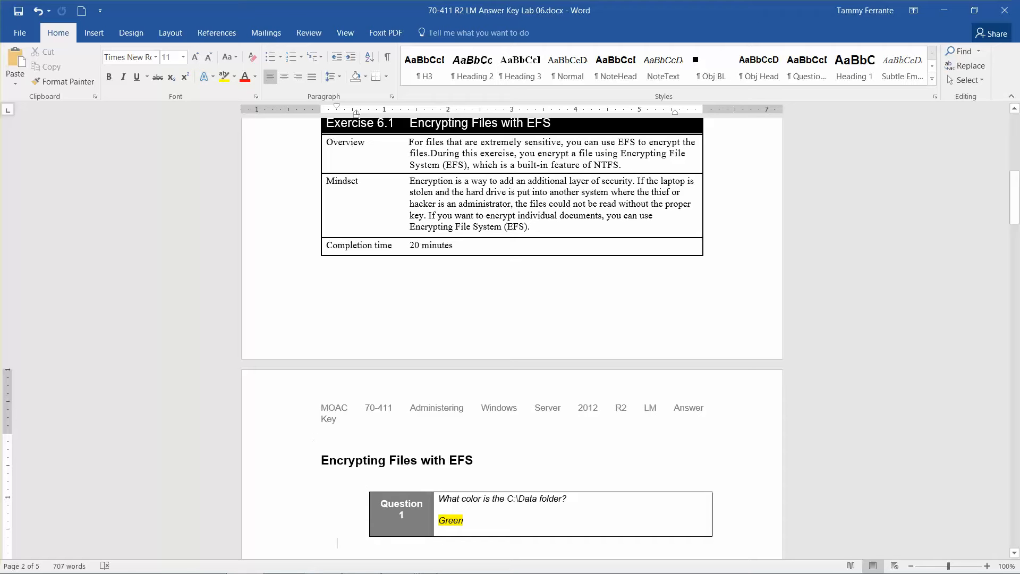
{"action": "mouse_move", "coordinate": [346, 568]}
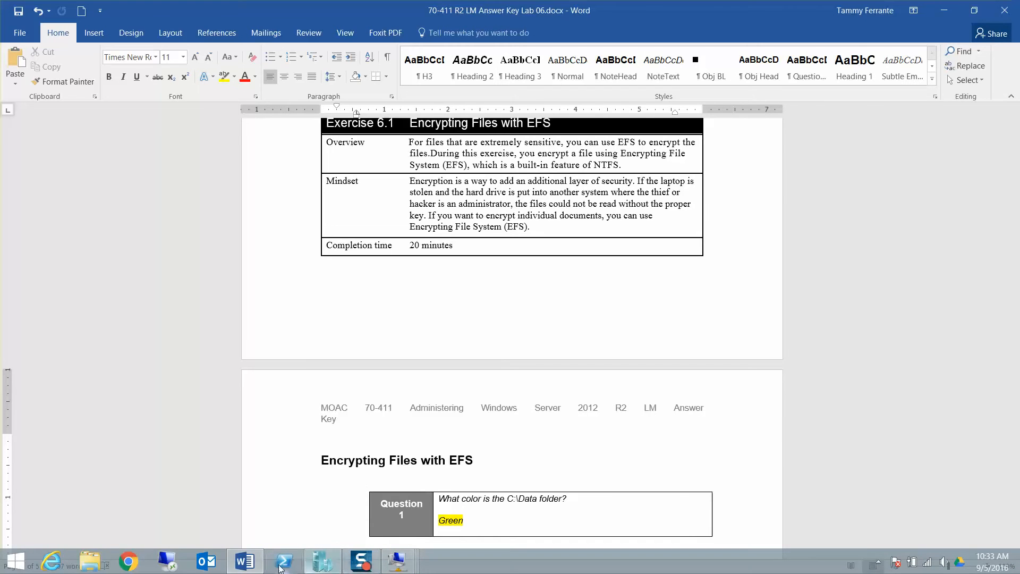
{"action": "mouse_move", "coordinate": [414, 568]}
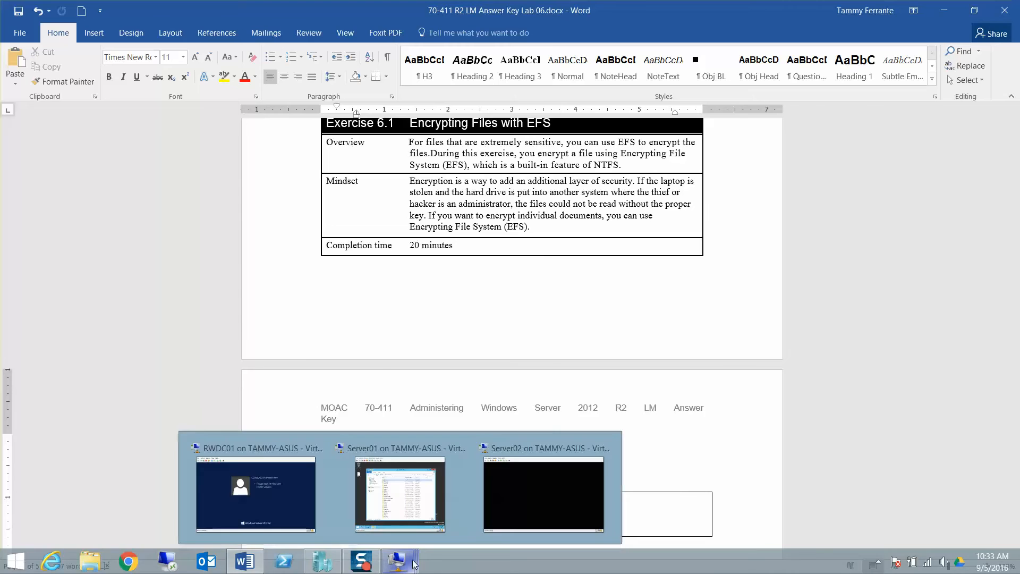
{"action": "left_click", "coordinate": [406, 496]}
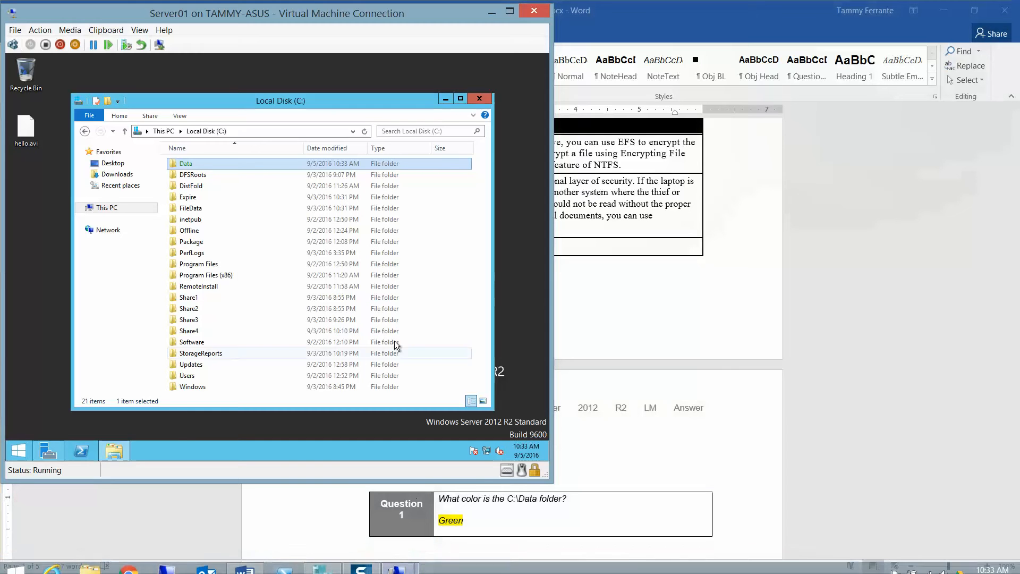
{"action": "double_click", "coordinate": [196, 164]}
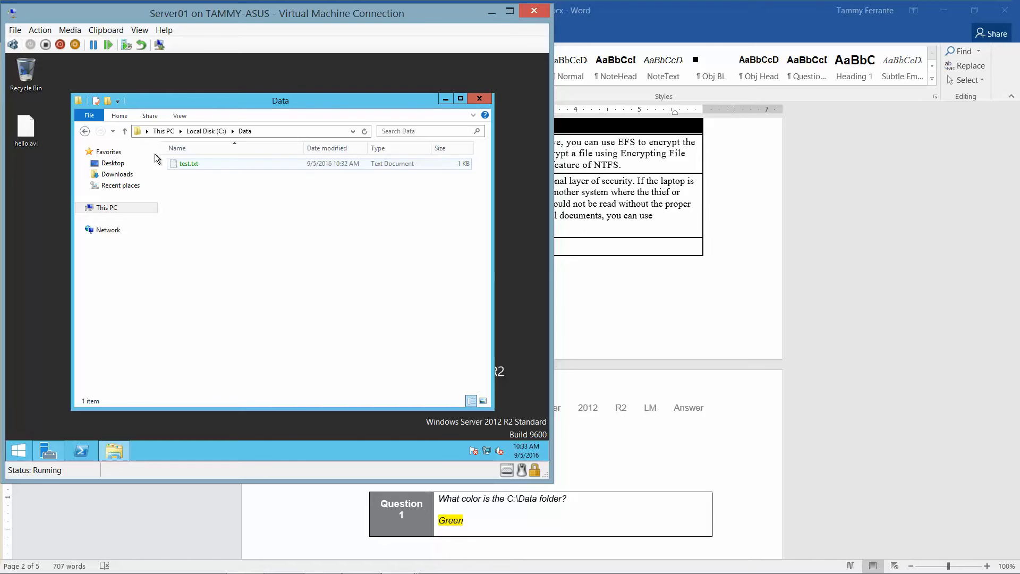
{"action": "left_click", "coordinate": [85, 131]}
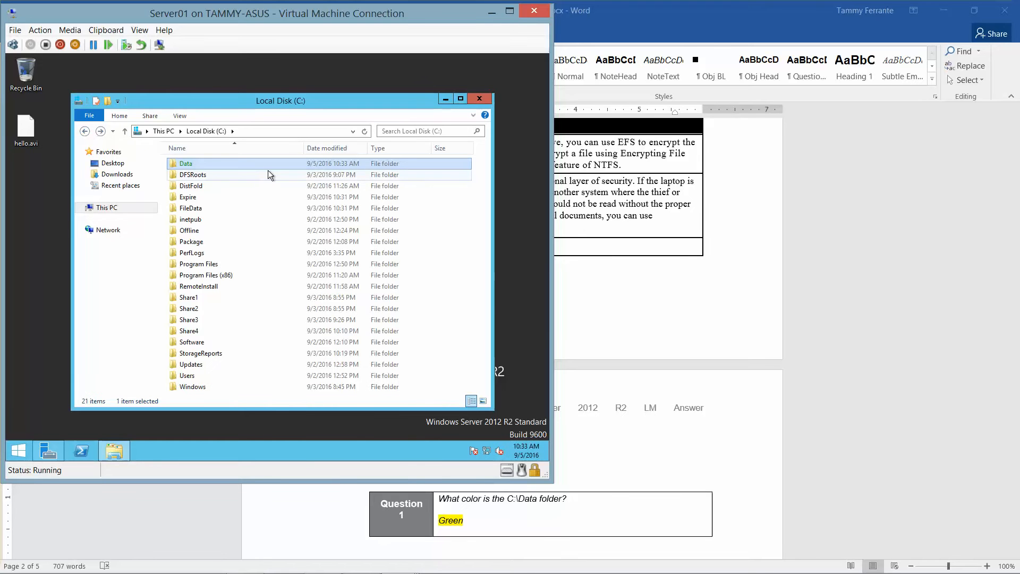
Step: Answer Question 2 'Yes' in Word, then return to Server01 and bring up the Data folder's options
{"action": "left_click", "coordinate": [755, 289]}
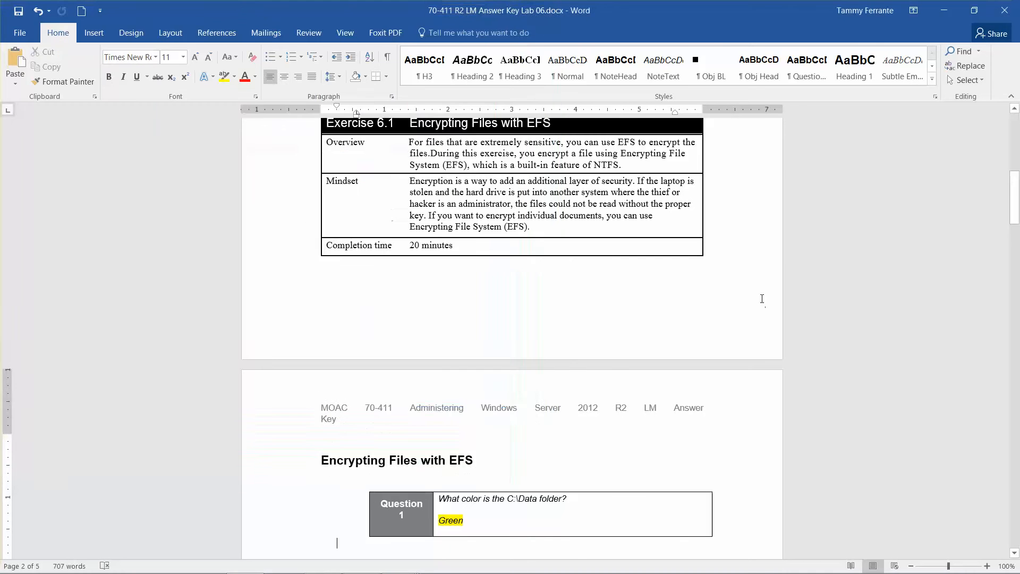
{"action": "scroll", "coordinate": [897, 337], "scroll_direction": "down", "scroll_amount": 2}
{"action": "key", "text": "super"}
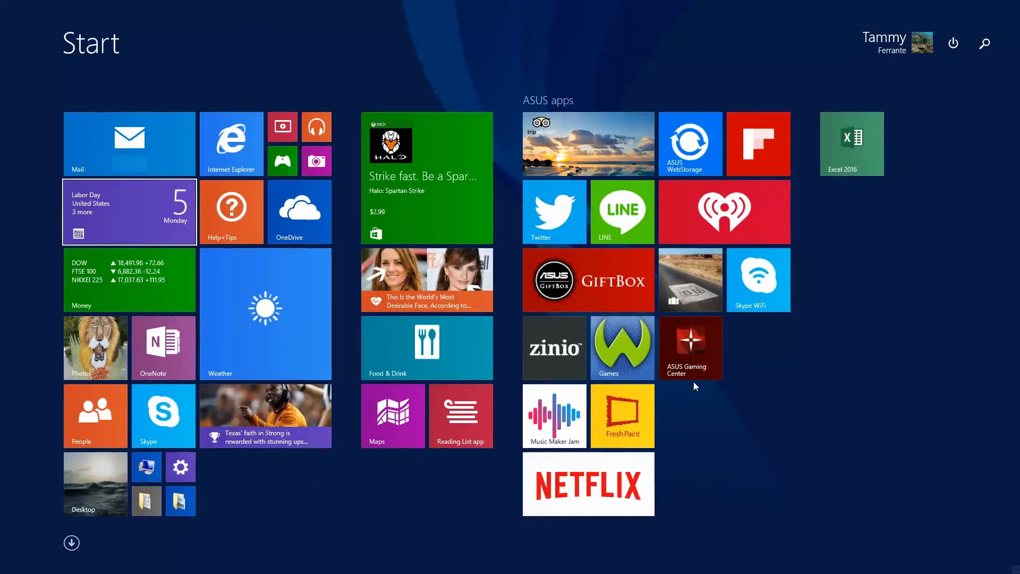
{"action": "left_click", "coordinate": [78, 479]}
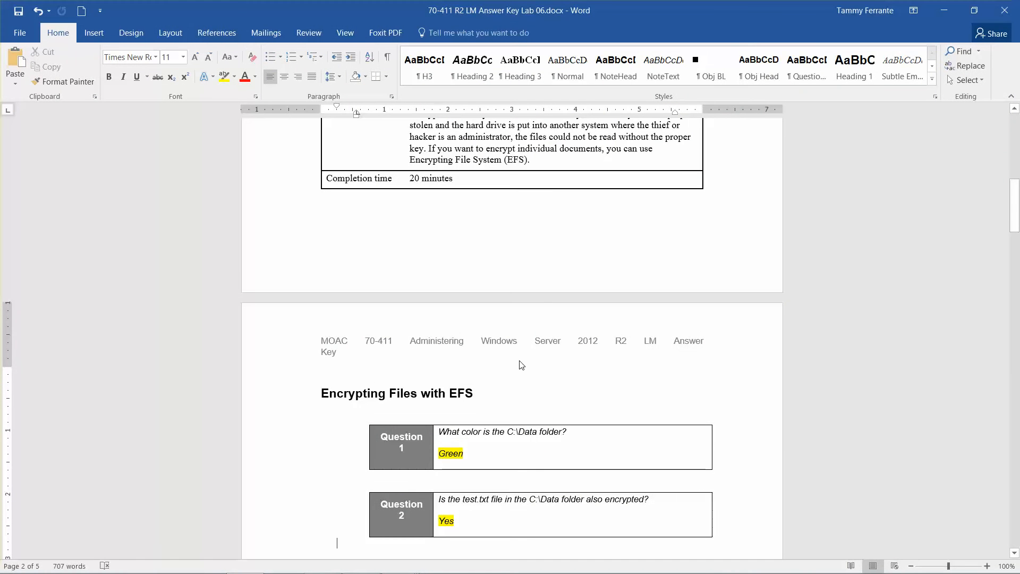
{"action": "mouse_move", "coordinate": [531, 572]}
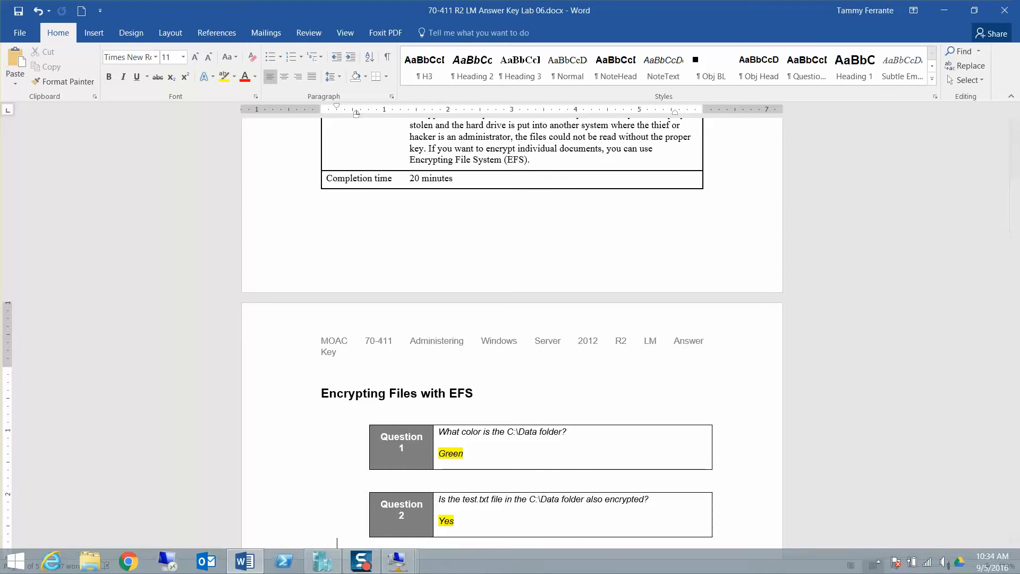
{"action": "mouse_move", "coordinate": [398, 560]}
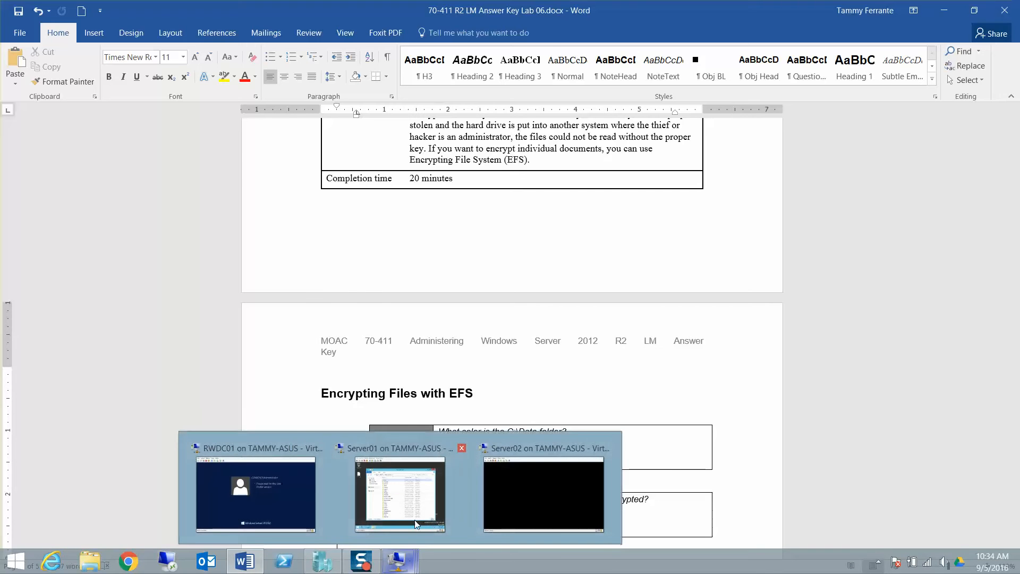
{"action": "left_click", "coordinate": [421, 494]}
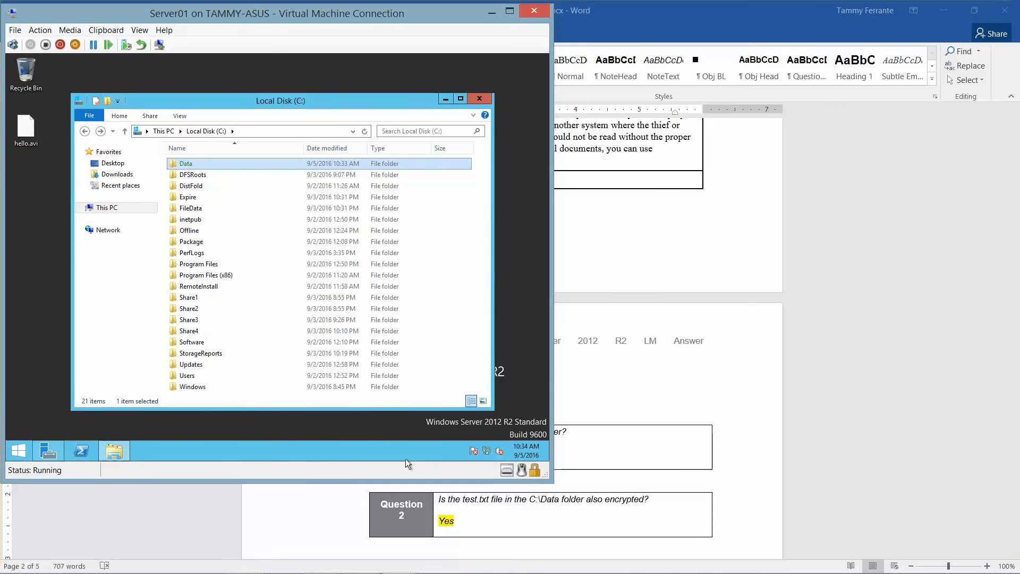
{"action": "right_click", "coordinate": [209, 164]}
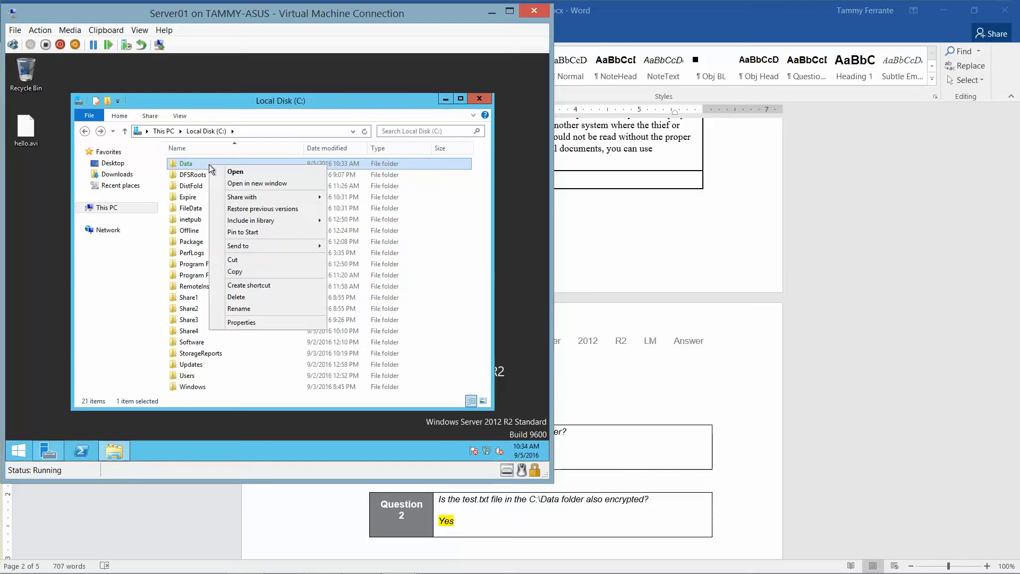
Step: Uncheck Encrypt contents for C:\Data, apply it to subfolders and files, and minimize the VM
{"action": "left_click", "coordinate": [242, 322]}
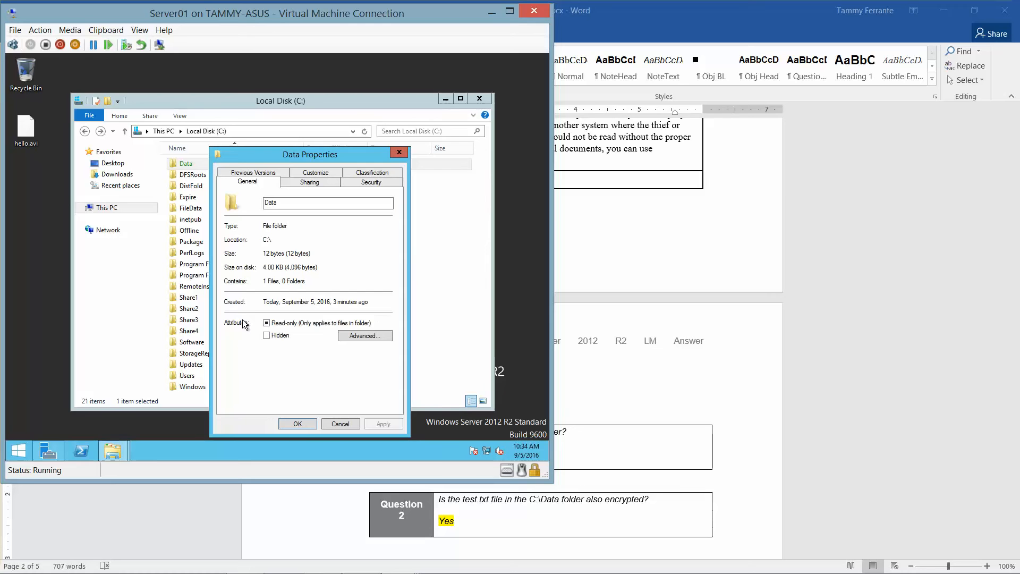
{"action": "left_click", "coordinate": [355, 336]}
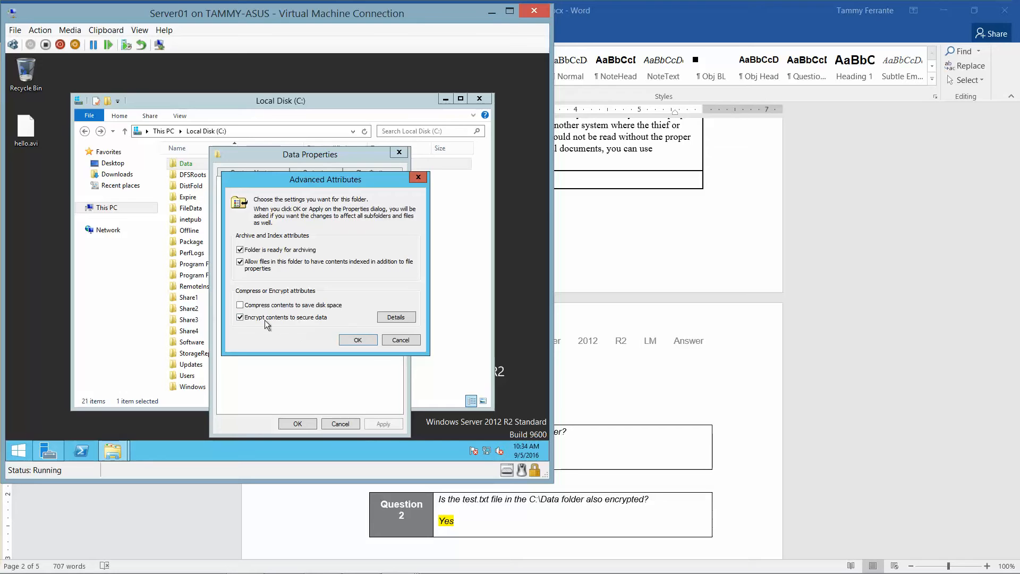
{"action": "left_click", "coordinate": [244, 317]}
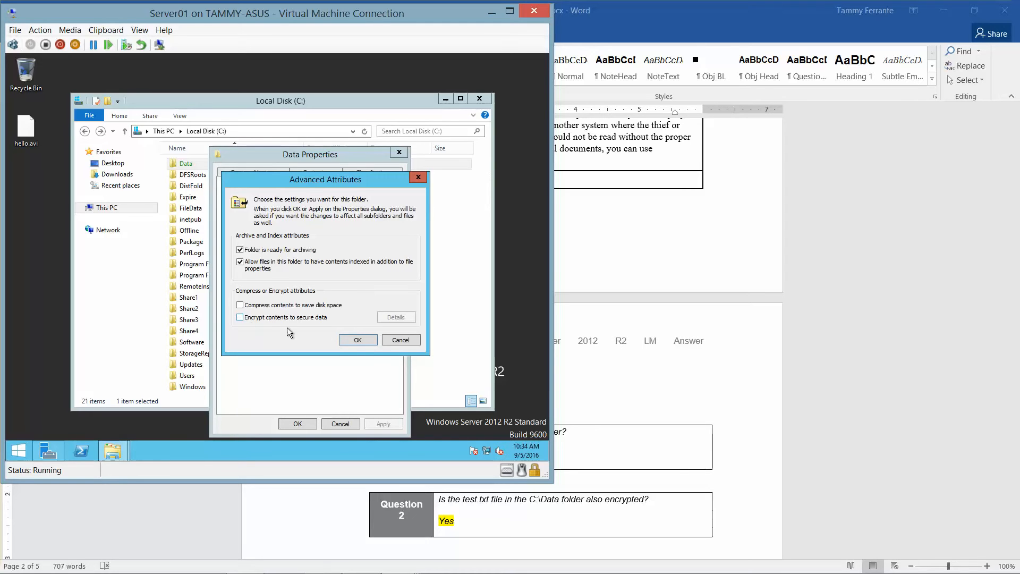
{"action": "left_click", "coordinate": [359, 340]}
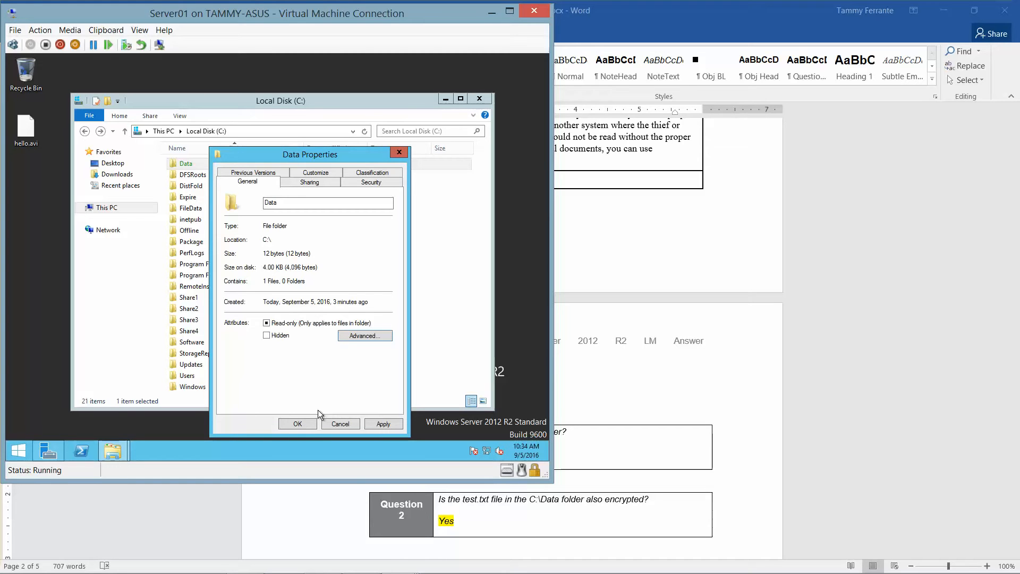
{"action": "left_click", "coordinate": [291, 423]}
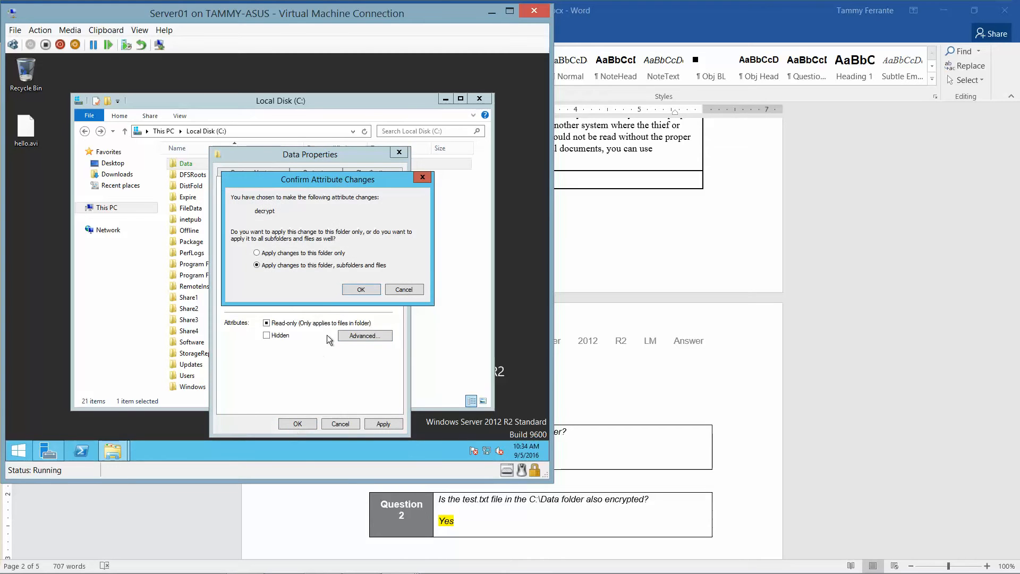
{"action": "left_click", "coordinate": [361, 289]}
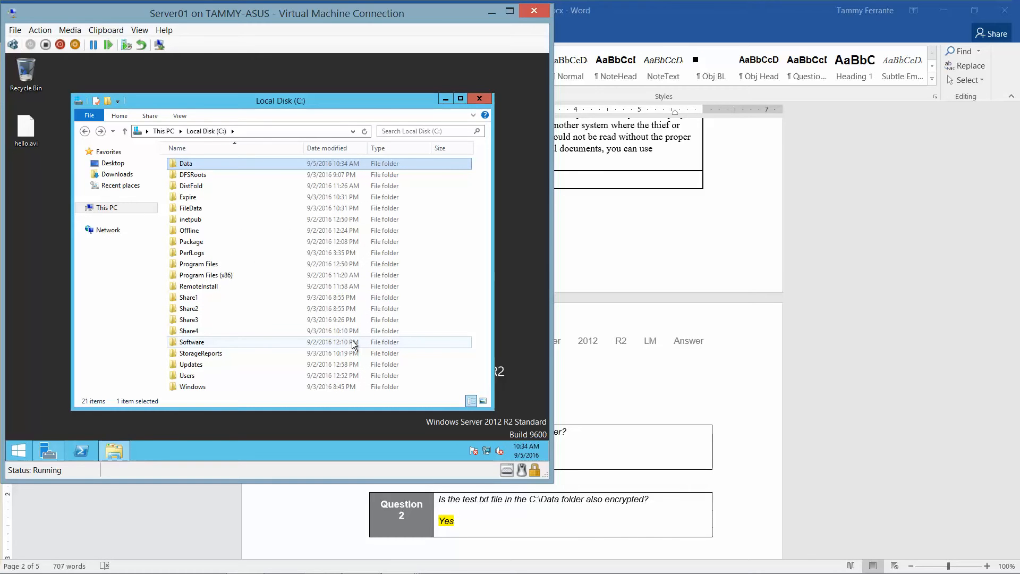
{"action": "left_click", "coordinate": [492, 12]}
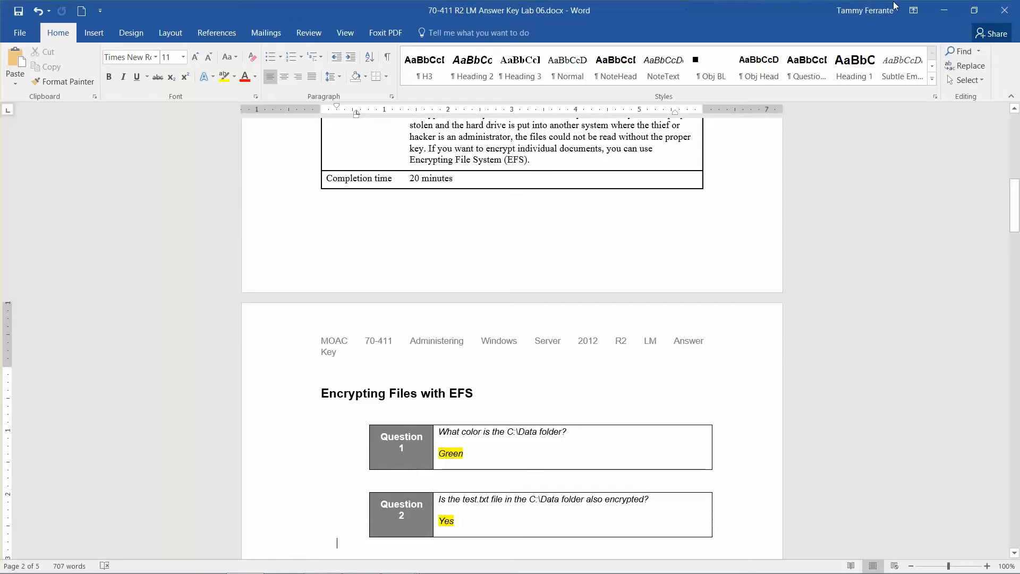
Step: On RWDC01, open Active Directory Users and Computers maximized with a widened tree pane
{"action": "left_click", "coordinate": [944, 10]}
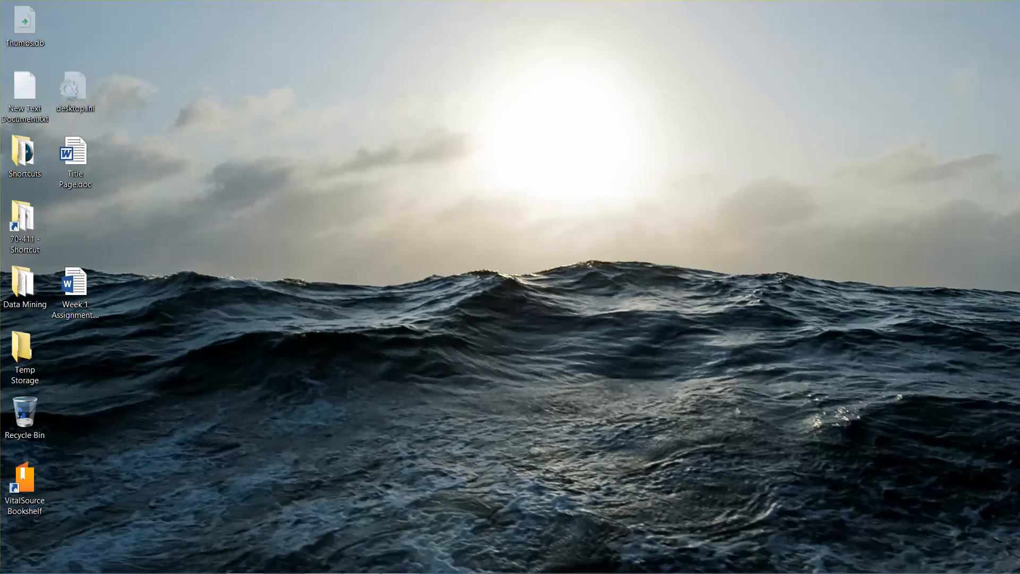
{"action": "mouse_move", "coordinate": [399, 568]}
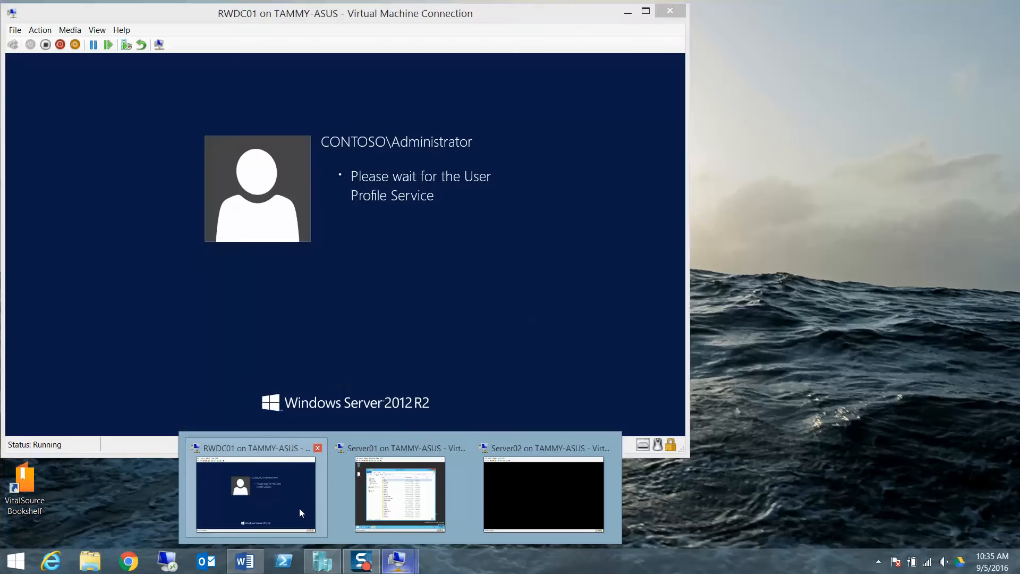
{"action": "left_click", "coordinate": [298, 508]}
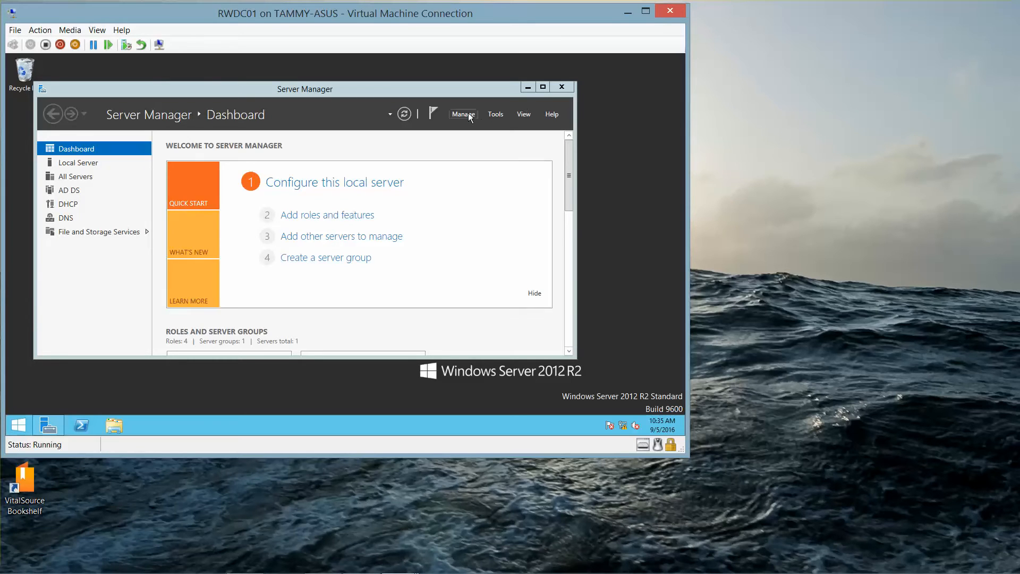
{"action": "left_click", "coordinate": [495, 117]}
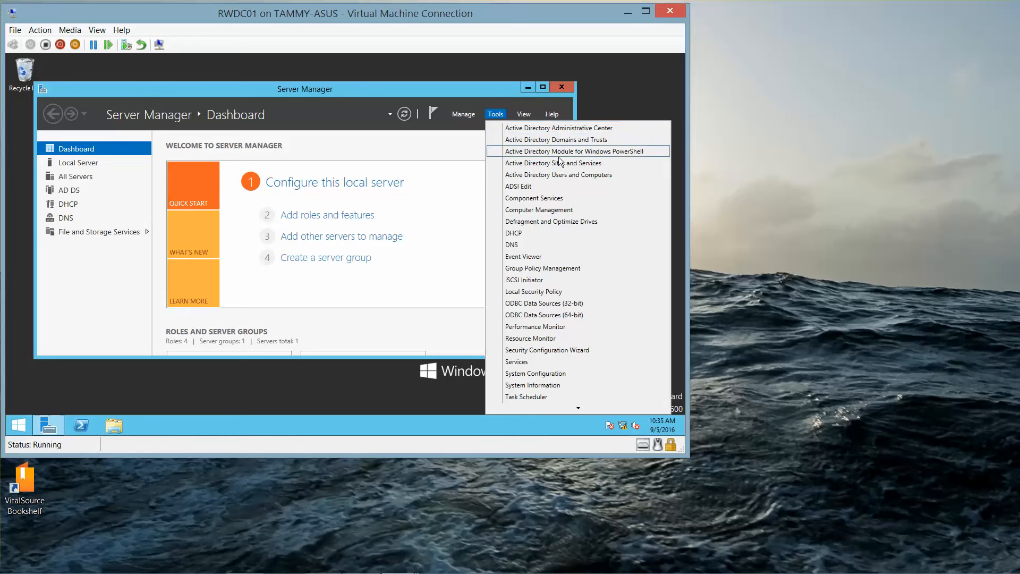
{"action": "left_click", "coordinate": [560, 173]}
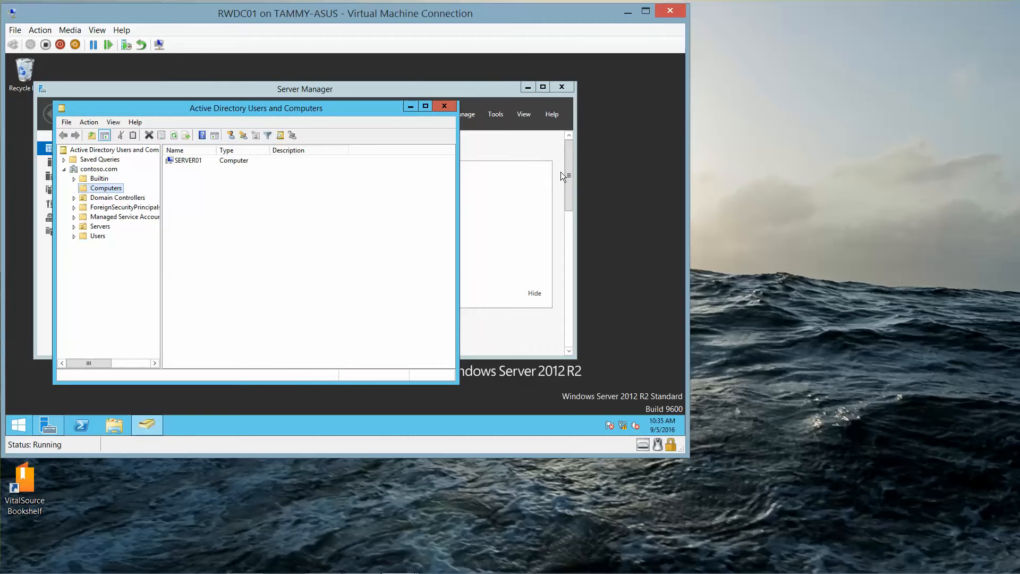
{"action": "left_click", "coordinate": [528, 89]}
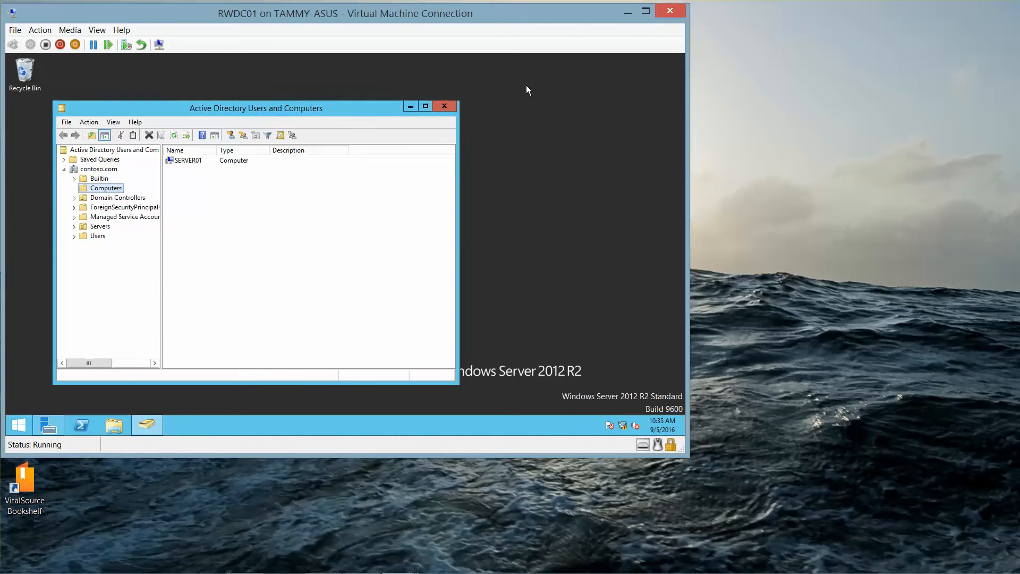
{"action": "left_click", "coordinate": [425, 106]}
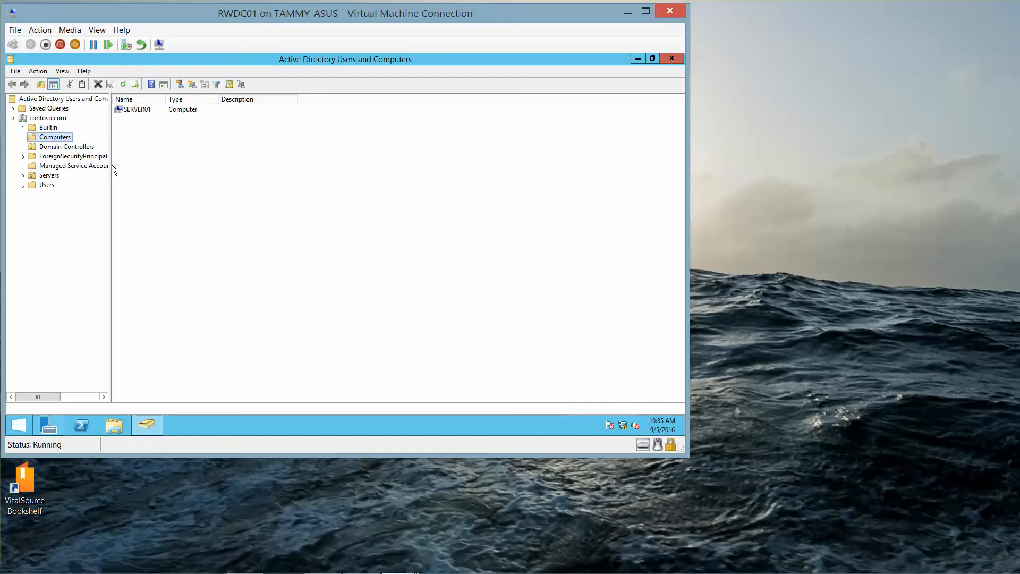
{"action": "left_click_drag", "start_coordinate": [111, 165], "coordinate": [203, 182]}
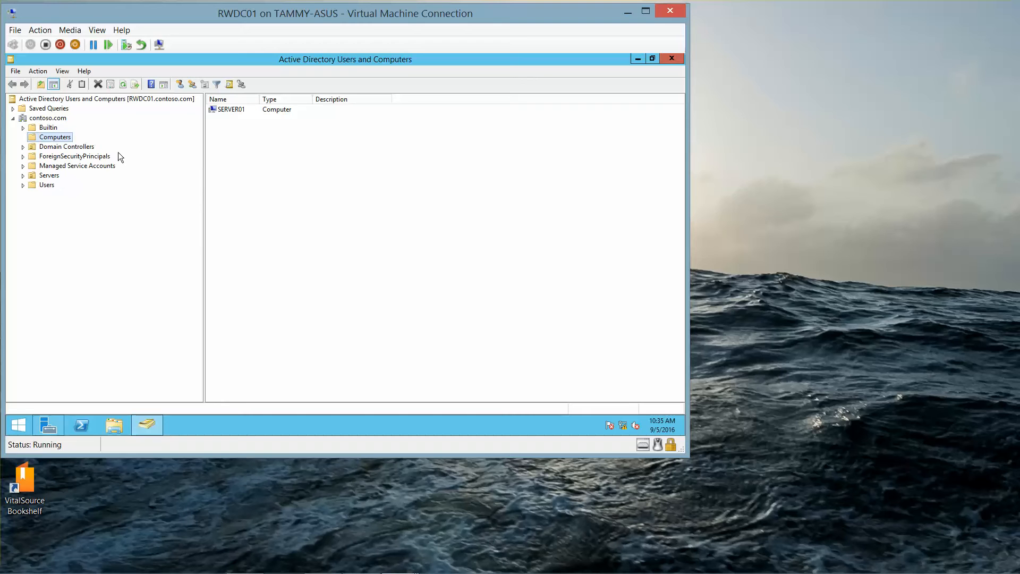
Step: Start a new user in the Users container with first name User1
{"action": "right_click", "coordinate": [48, 186]}
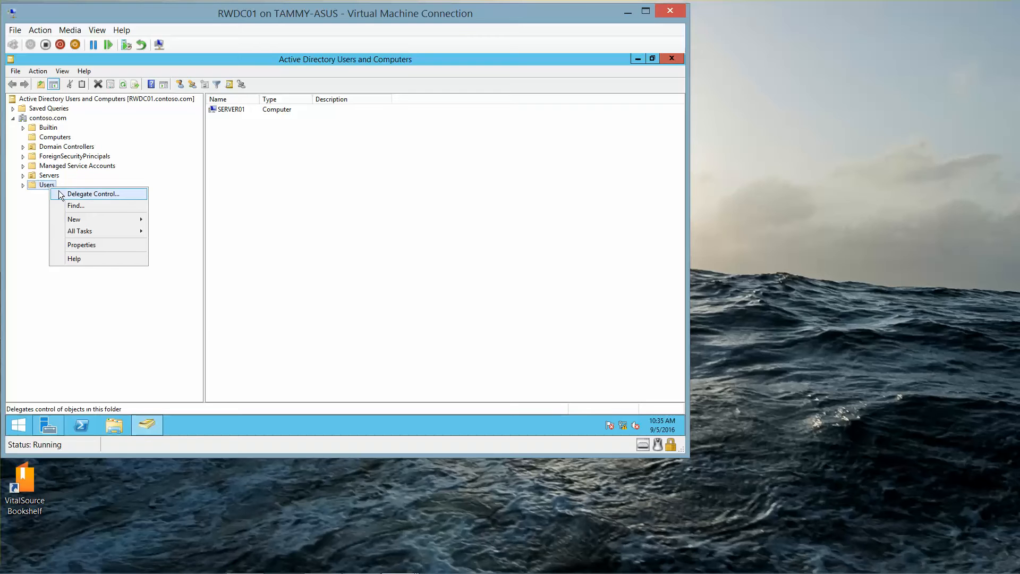
{"action": "mouse_move", "coordinate": [109, 221]}
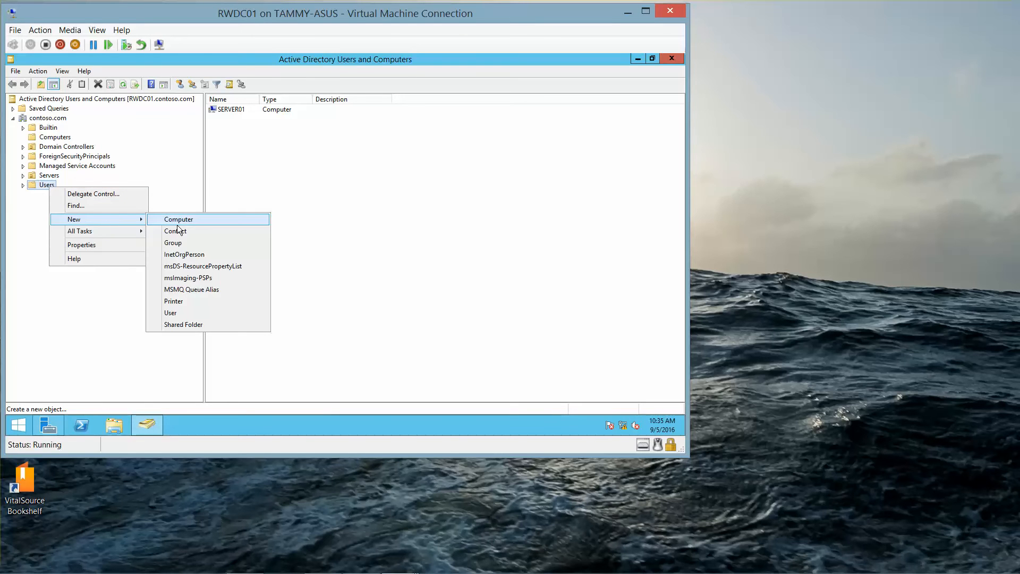
{"action": "left_click", "coordinate": [184, 314]}
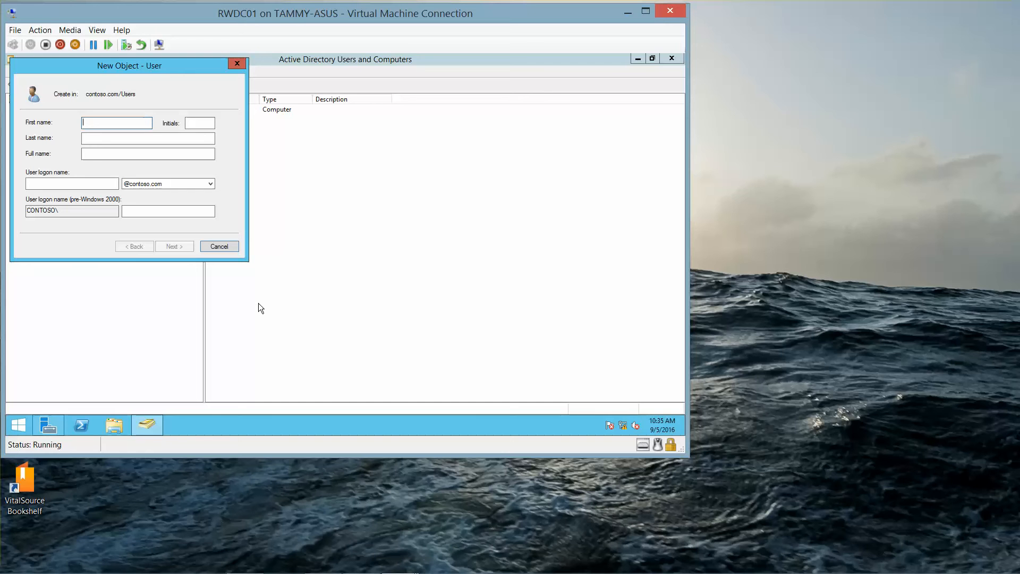
{"action": "type", "text": "User"}
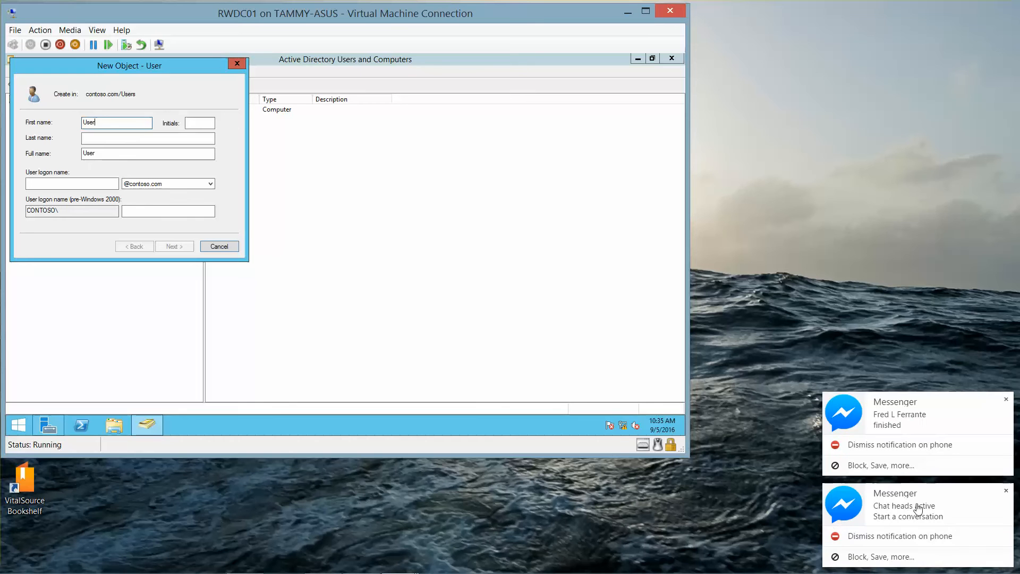
{"action": "left_click", "coordinate": [1005, 490]}
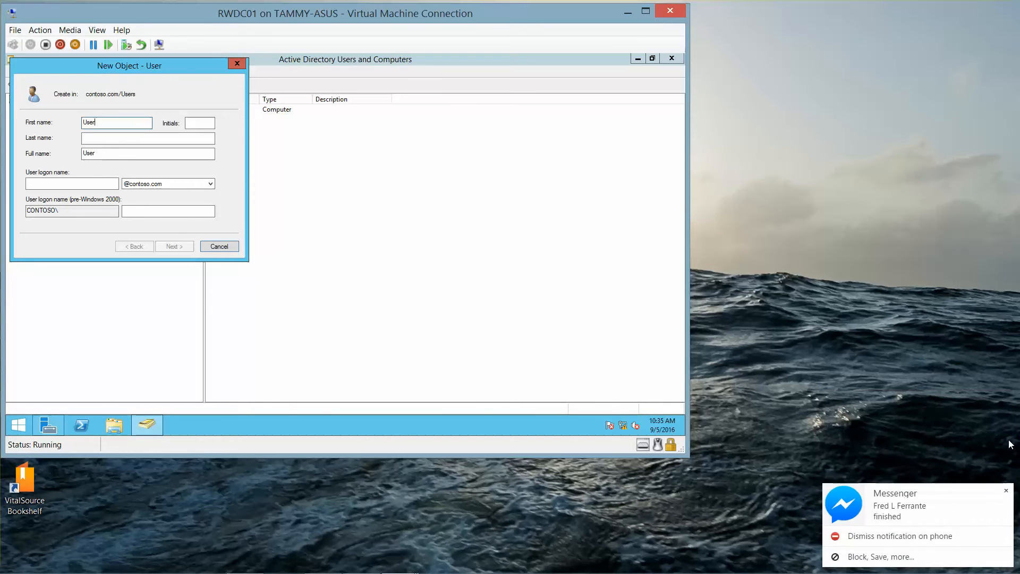
{"action": "left_click", "coordinate": [1006, 490]}
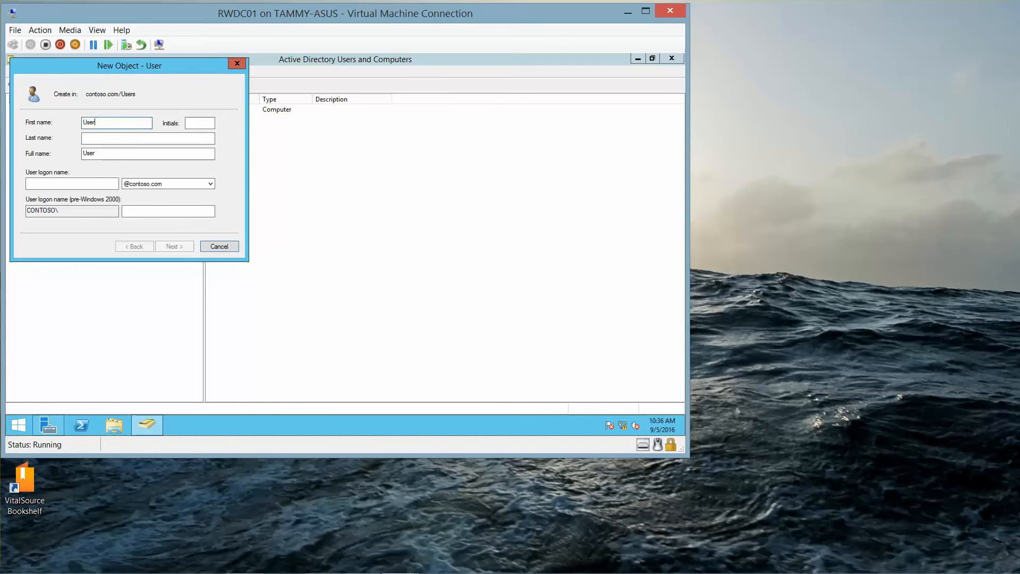
{"action": "type", "text": "1"}
{"action": "key", "text": "Tab"}
{"action": "key", "text": "Tab"}
{"action": "key", "text": "Tab"}
Step: Set the logon name to User1, remove the duplicated full name text, and clear the last name
{"action": "left_click", "coordinate": [126, 140]}
{"action": "type", "text": "User1"}
{"action": "left_click", "coordinate": [42, 182]}
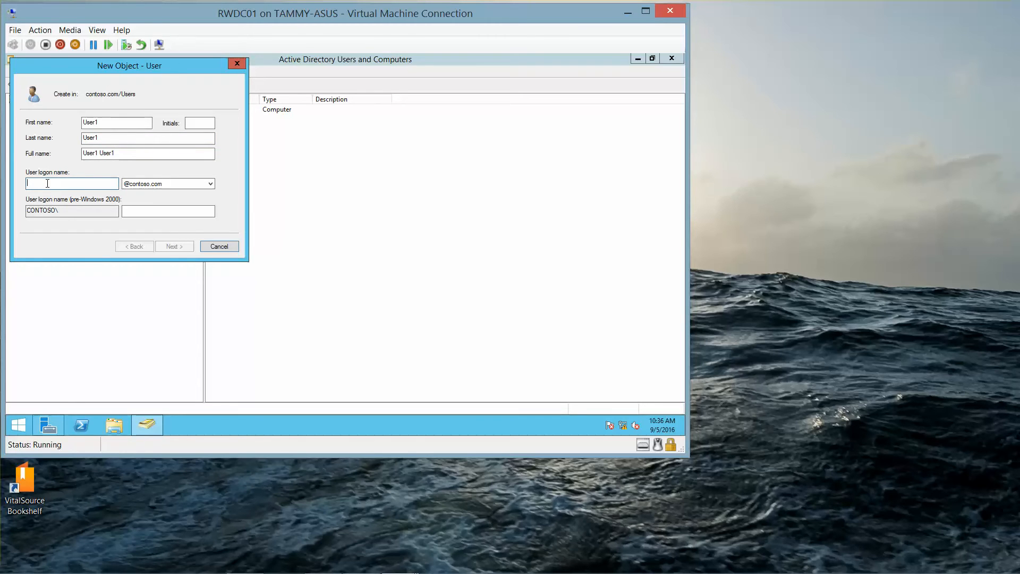
{"action": "type", "text": "User1"}
{"action": "left_click", "coordinate": [101, 154]}
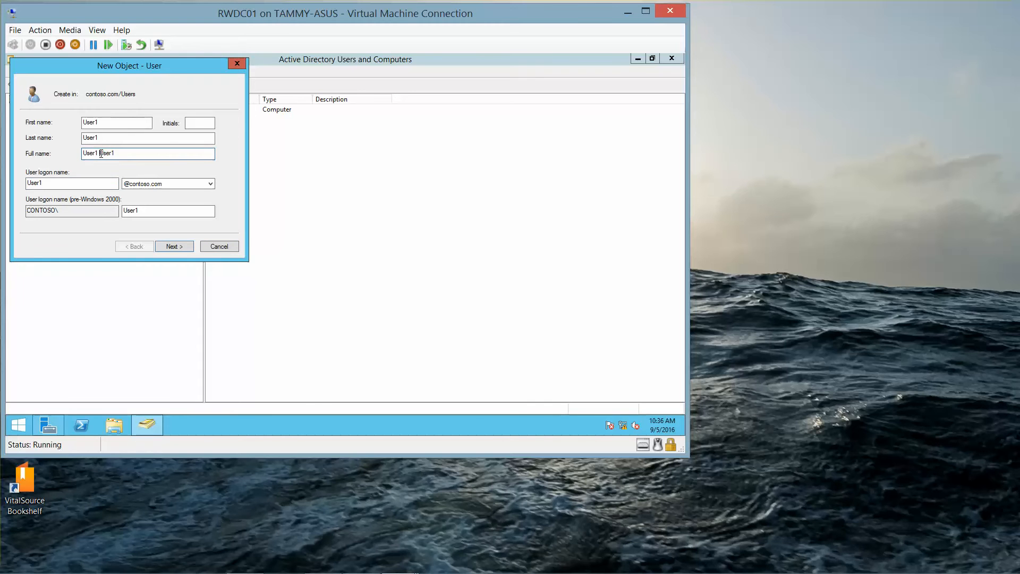
{"action": "left_click_drag", "start_coordinate": [101, 155], "coordinate": [21, 150]}
{"action": "key", "text": "Delete"}
{"action": "left_click_drag", "start_coordinate": [109, 141], "coordinate": [18, 134]}
{"action": "key", "text": "Delete"}
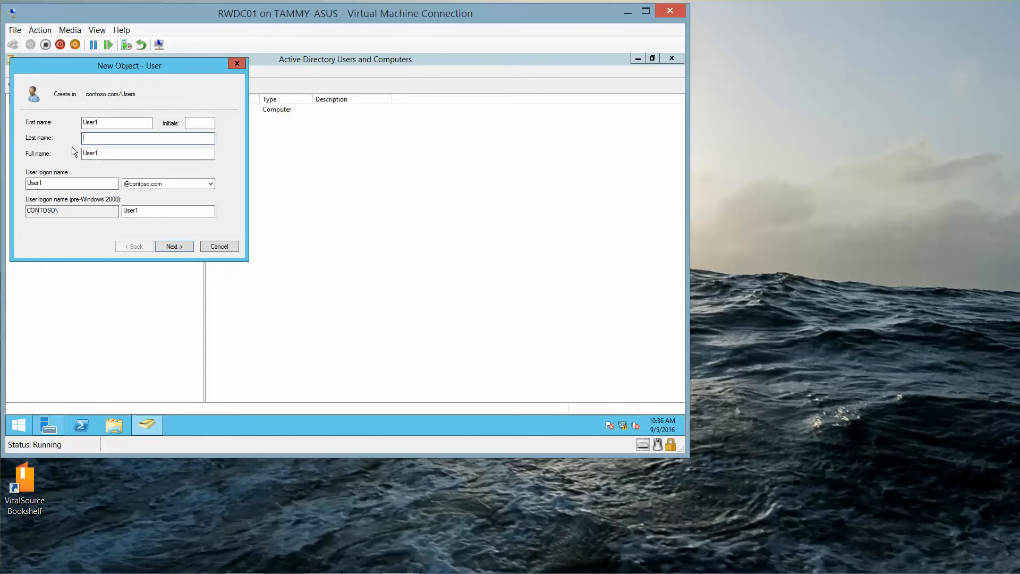
Step: Enter and confirm the account password, set it to never expire without a forced change, and finish
{"action": "left_click", "coordinate": [176, 244]}
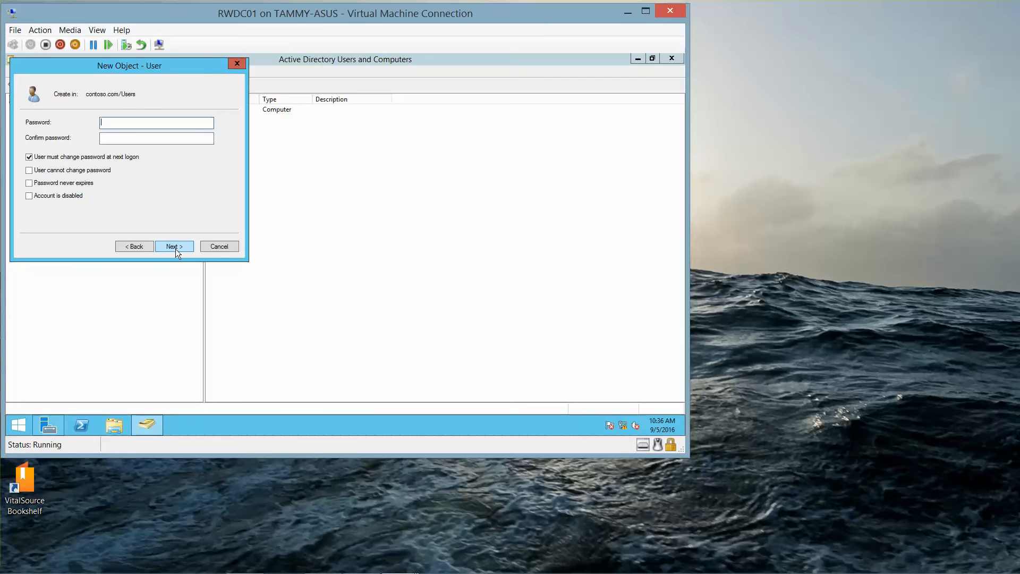
{"action": "type", "text": "Pa$$w0rd"}
{"action": "key", "text": "Tab"}
{"action": "type", "text": "Pa$$w0rd"}
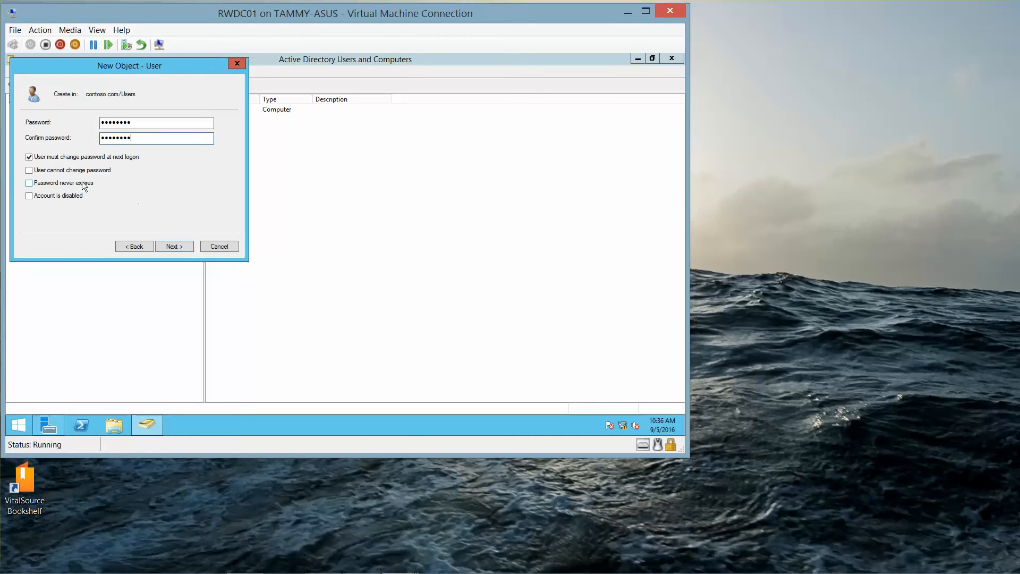
{"action": "left_click", "coordinate": [28, 157]}
{"action": "left_click", "coordinate": [29, 183]}
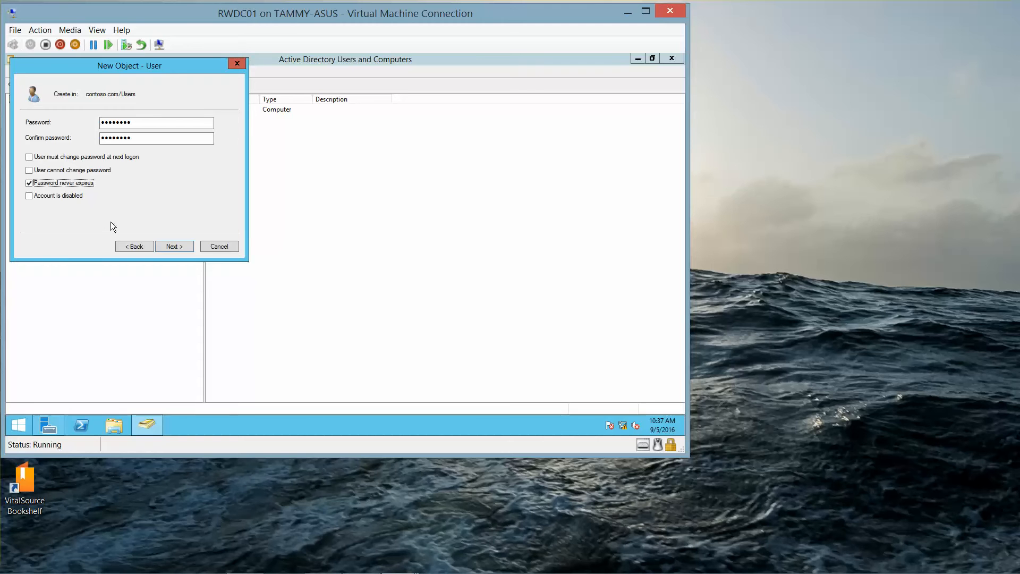
{"action": "left_click", "coordinate": [170, 247]}
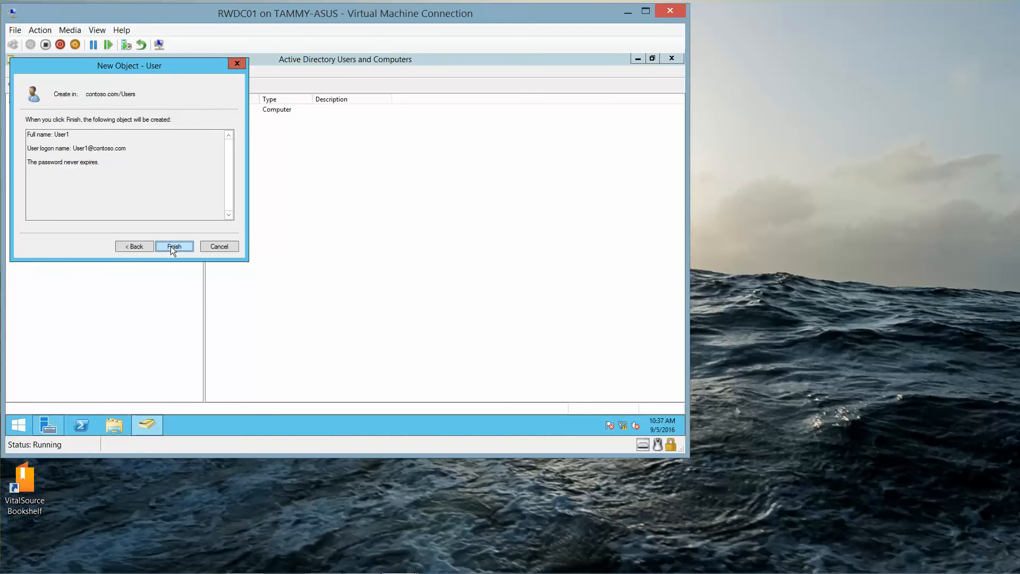
{"action": "left_click", "coordinate": [171, 247]}
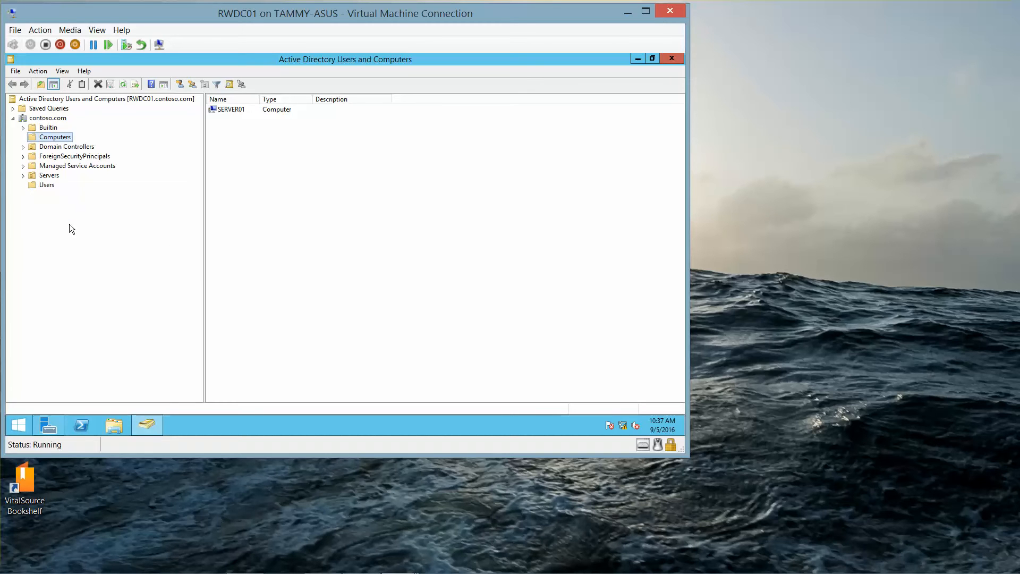
Step: Add User1 to the Domain Admins group through User1's Member Of properties
{"action": "left_click", "coordinate": [49, 189]}
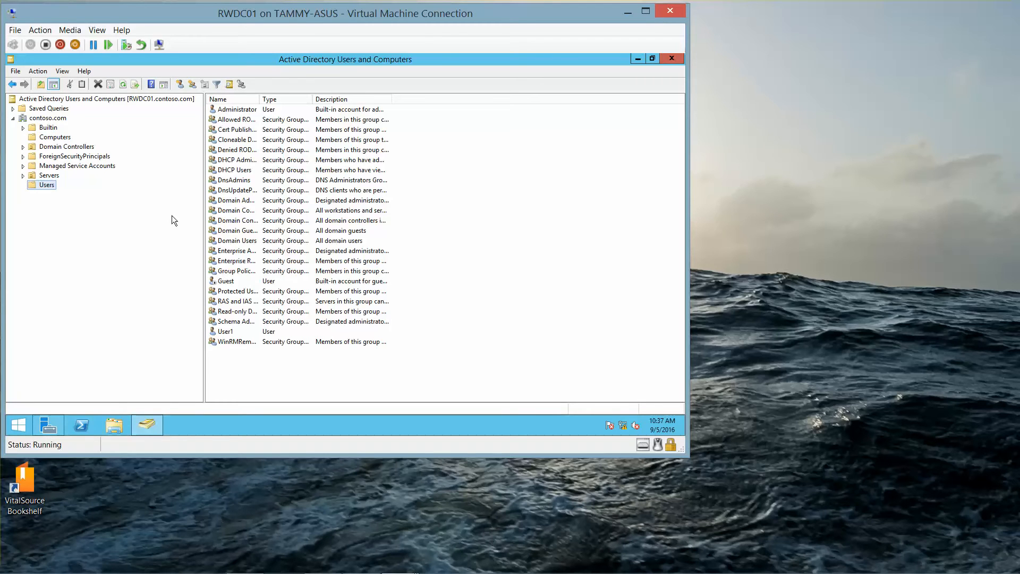
{"action": "left_click", "coordinate": [229, 335]}
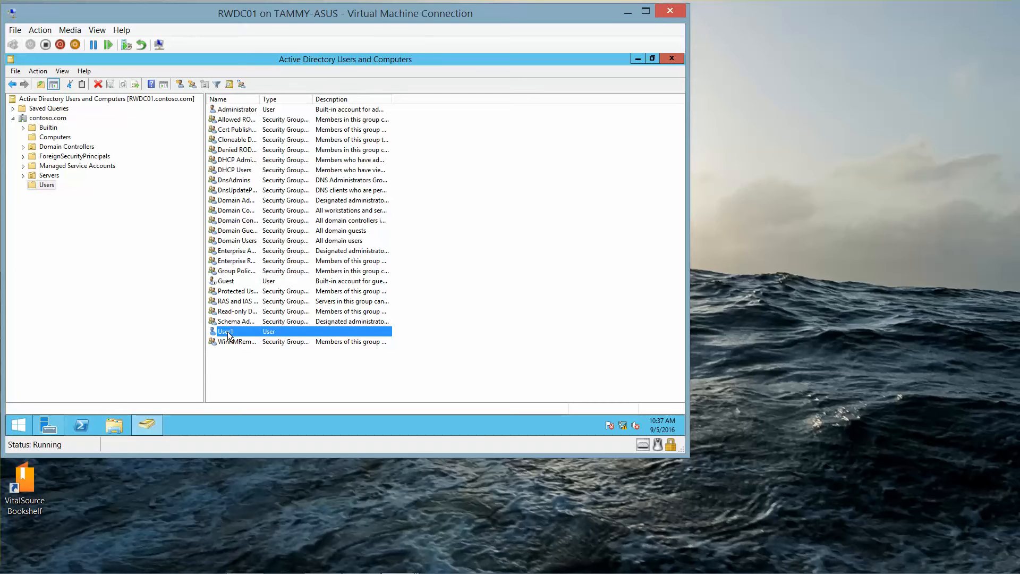
{"action": "double_click", "coordinate": [229, 335]}
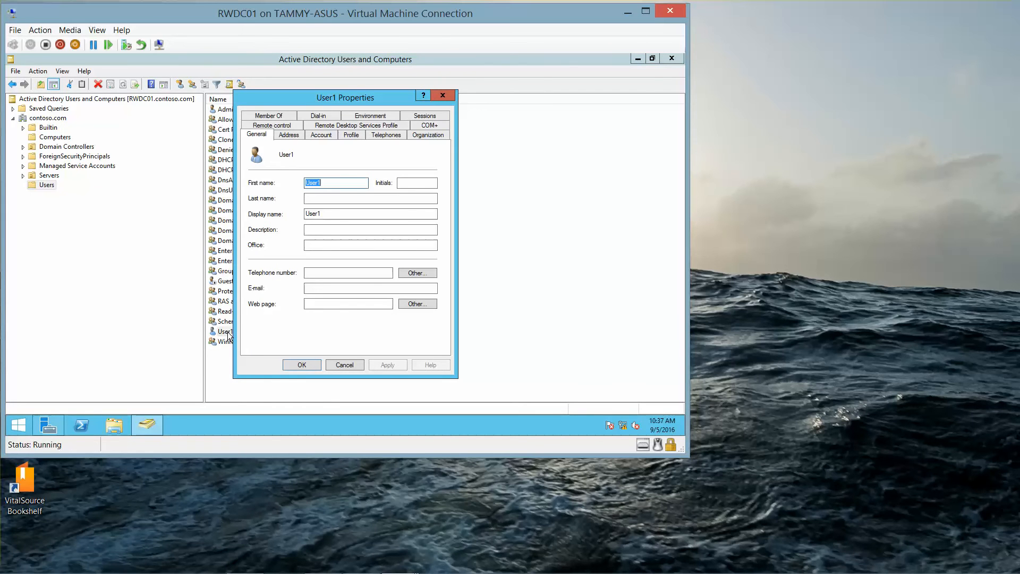
{"action": "left_click", "coordinate": [280, 117]}
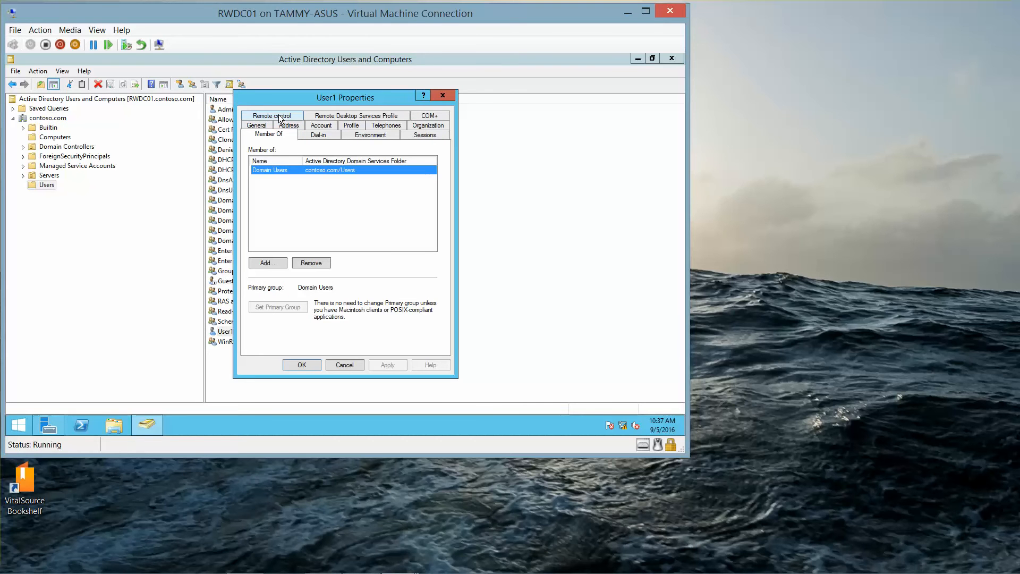
{"action": "left_click", "coordinate": [275, 262]}
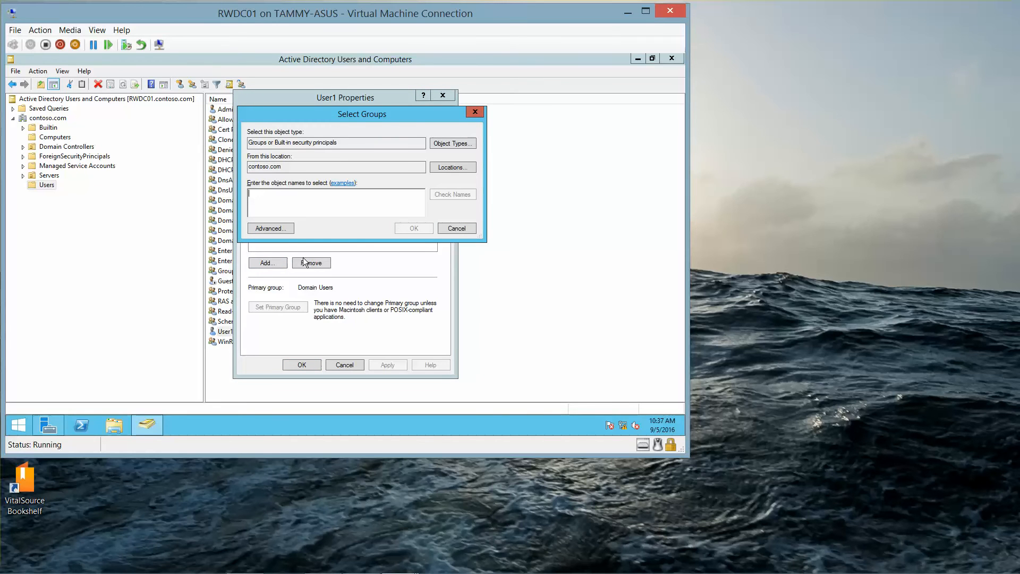
{"action": "type", "text": "domain adm"}
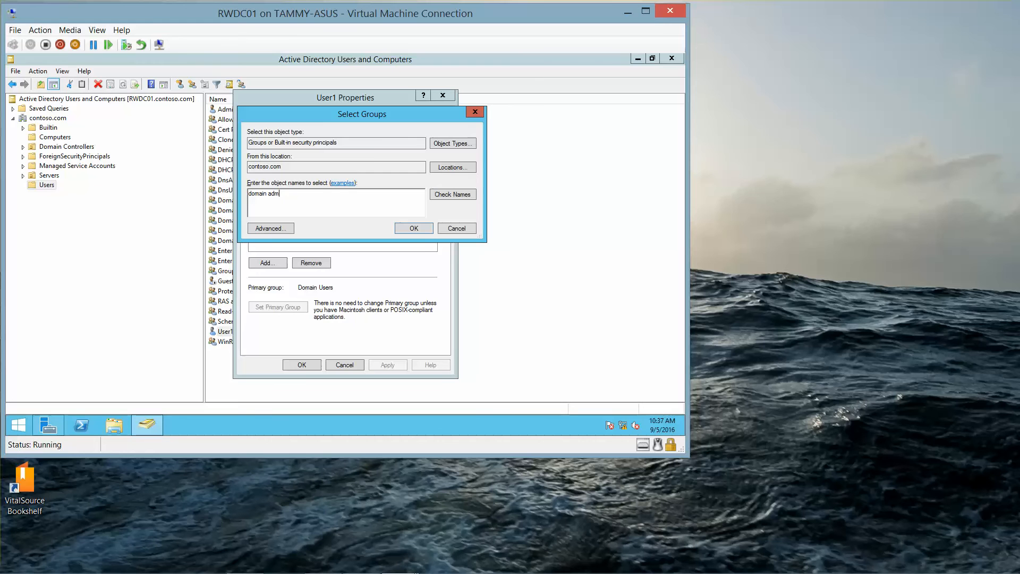
{"action": "type", "text": "ins"}
{"action": "left_click", "coordinate": [406, 227]}
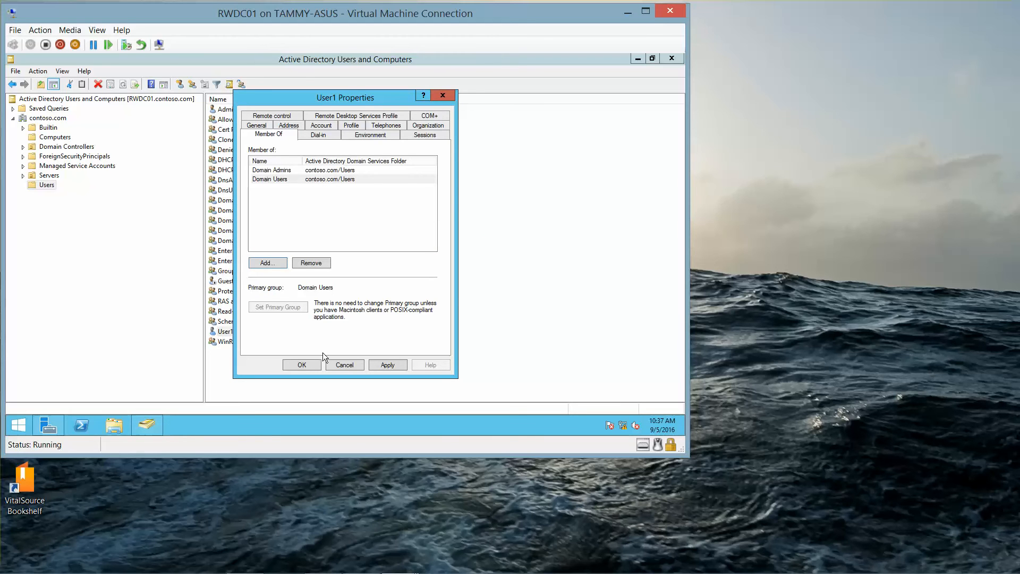
{"action": "left_click", "coordinate": [302, 365]}
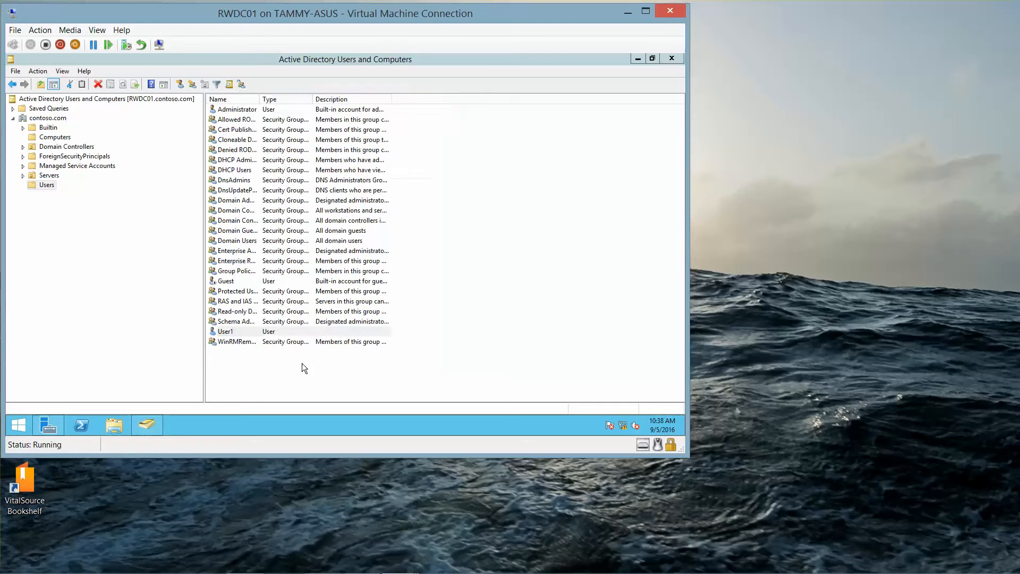
Step: Bring the Server01 virtual machine window back to the front
{"action": "mouse_move", "coordinate": [205, 571]}
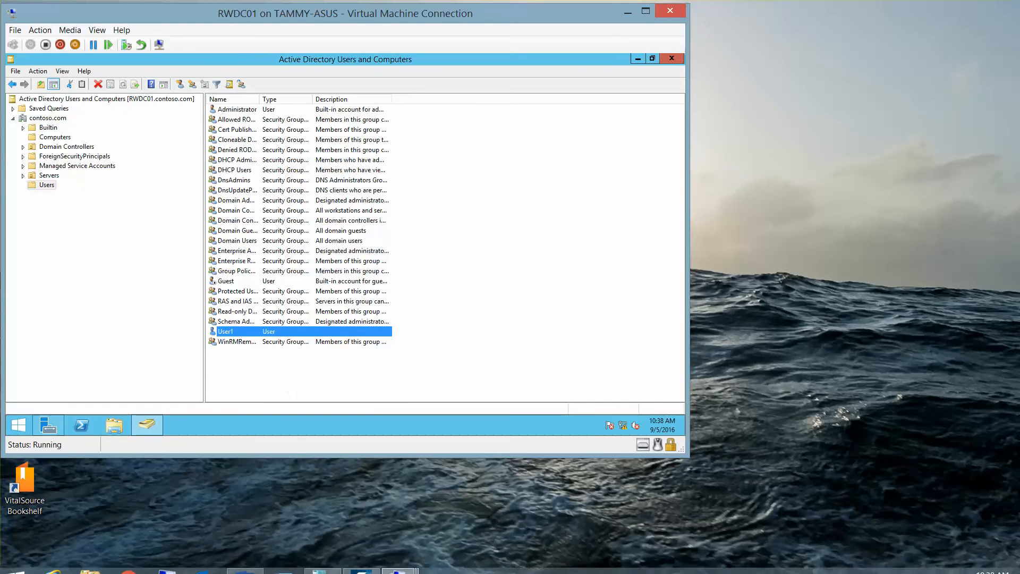
{"action": "mouse_move", "coordinate": [396, 568]}
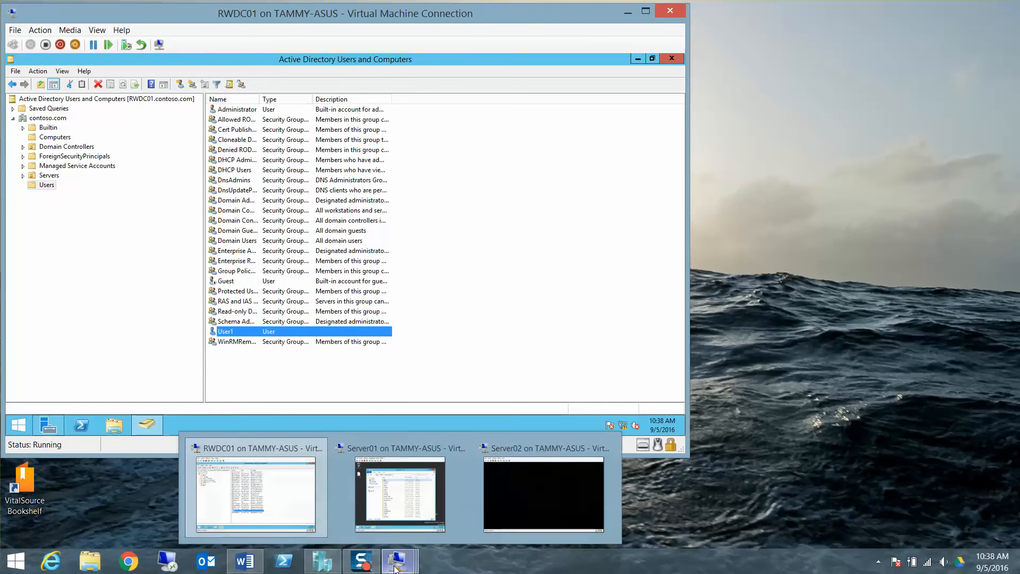
{"action": "left_click", "coordinate": [409, 489]}
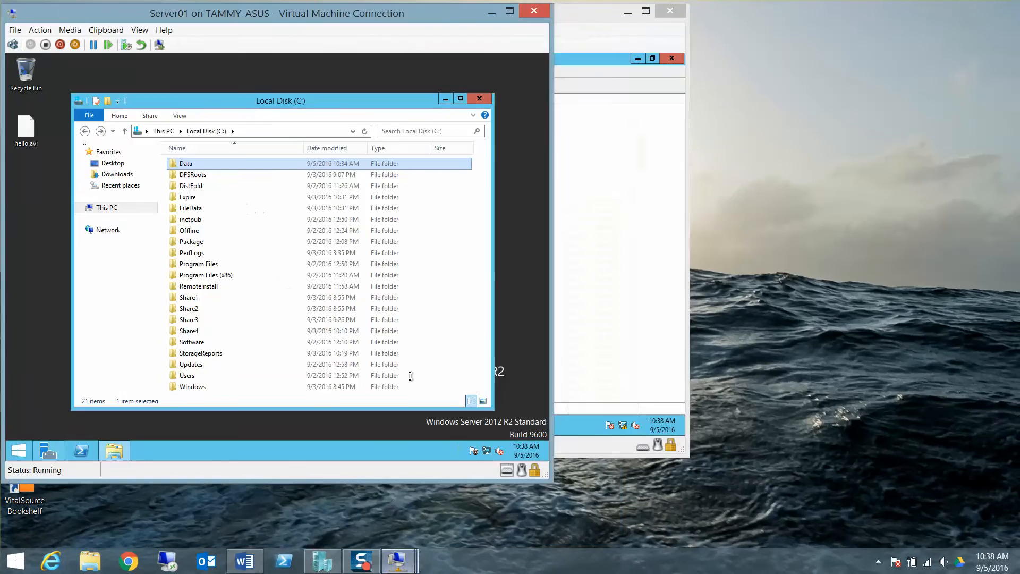
Step: Close the Local Disk (C:) window and sign out of Server01
{"action": "left_click", "coordinate": [479, 98]}
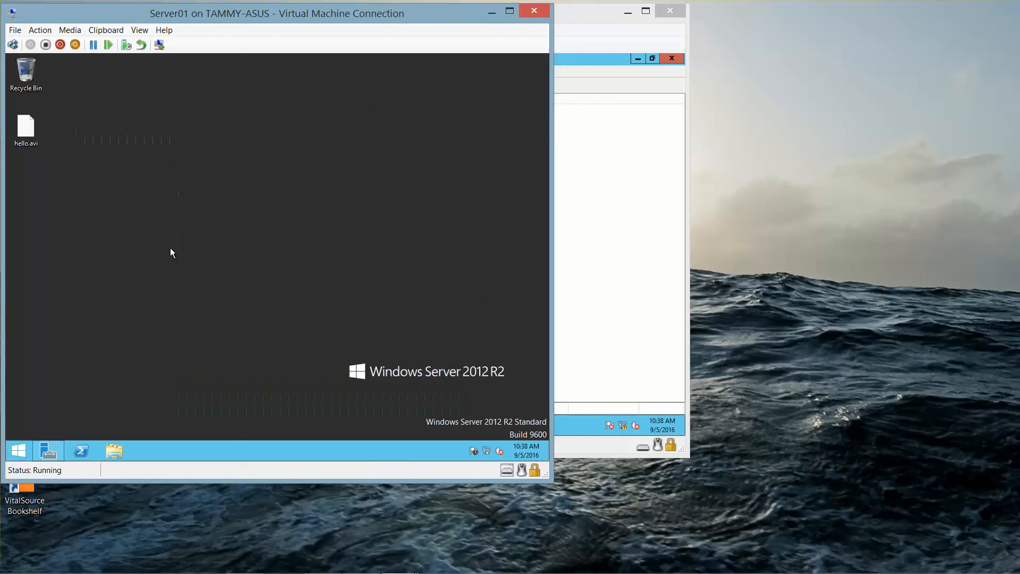
{"action": "right_click", "coordinate": [25, 450]}
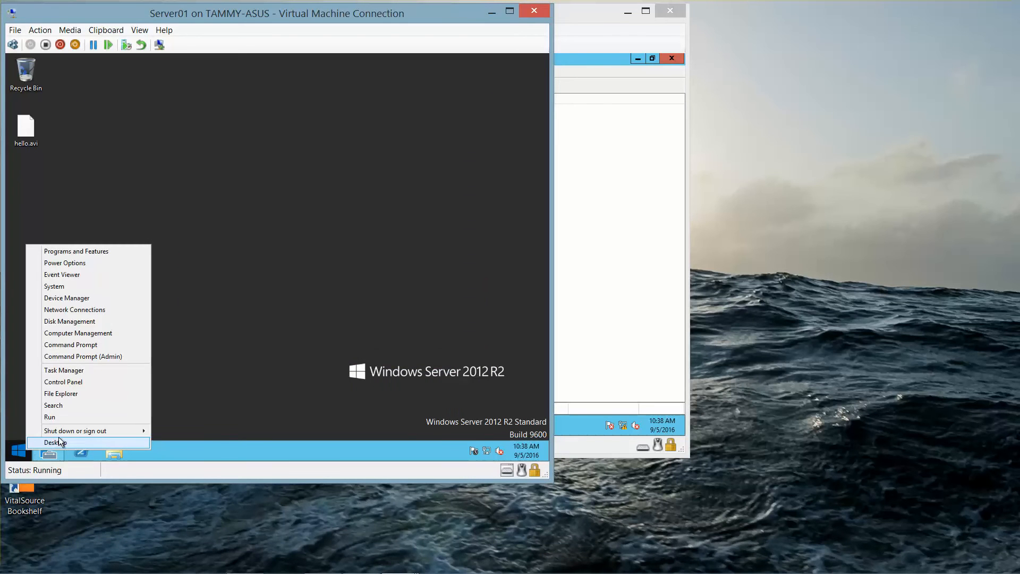
{"action": "mouse_move", "coordinate": [98, 432]}
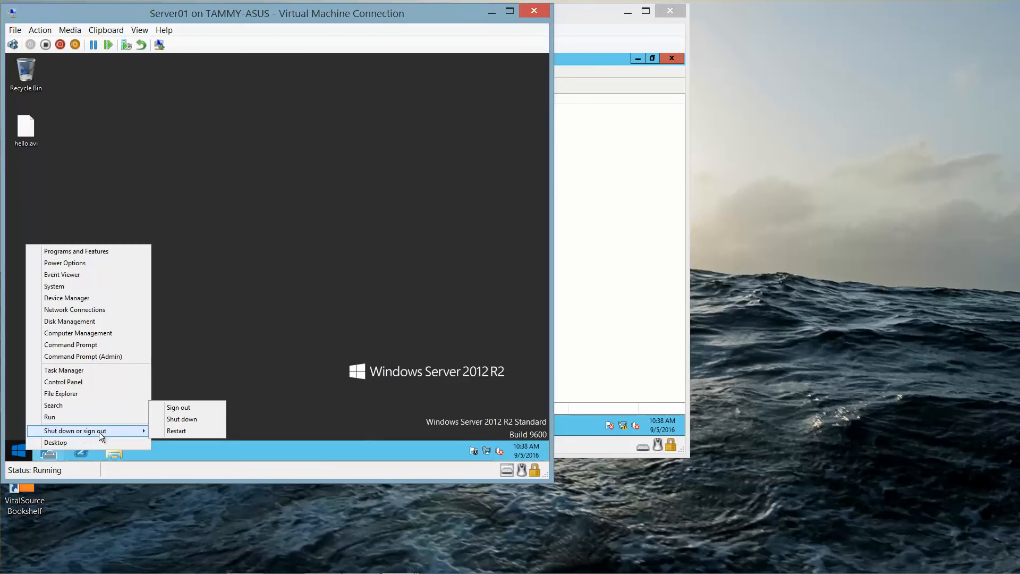
{"action": "left_click", "coordinate": [205, 408]}
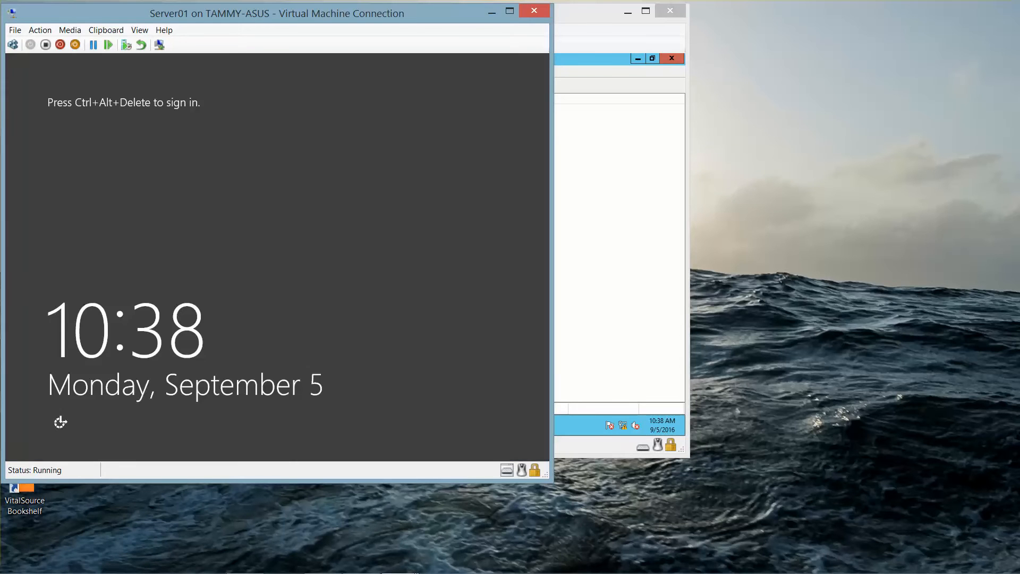
Step: Sign in as other user contoso\user1 with the account password
{"action": "left_click", "coordinate": [17, 47]}
{"action": "left_click", "coordinate": [328, 227]}
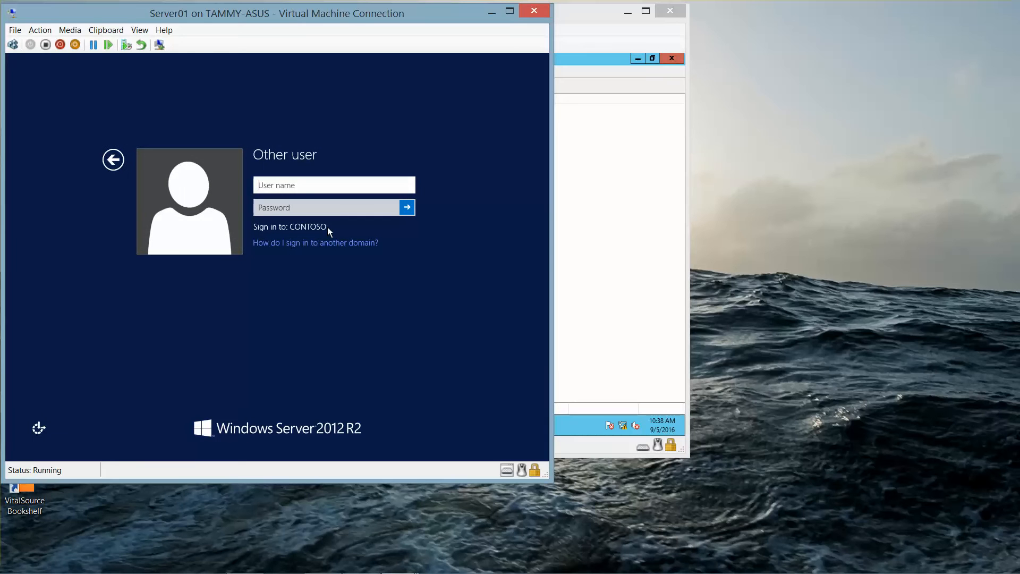
{"action": "type", "text": "contoso\\user1"}
{"action": "key", "text": "Tab"}
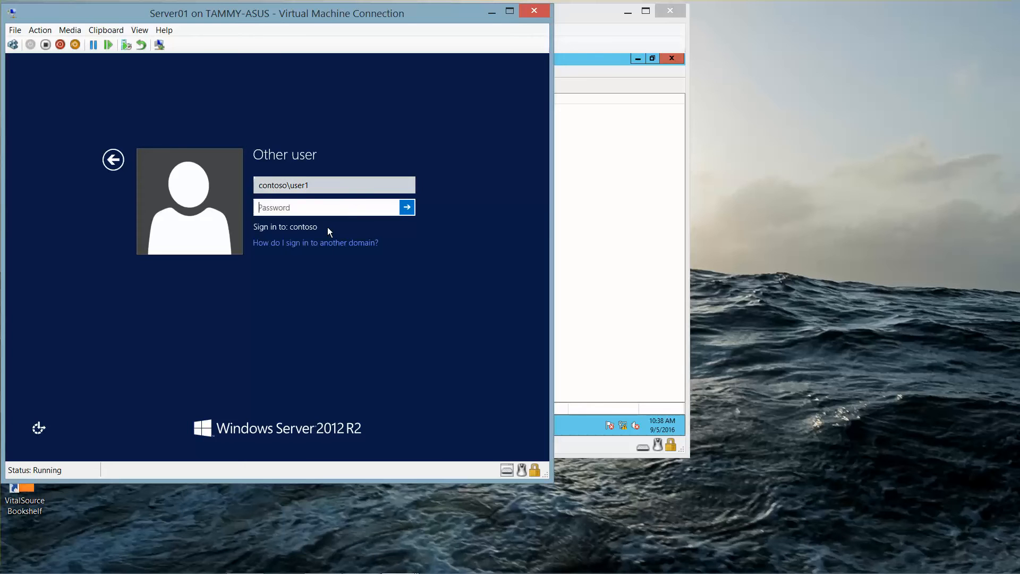
{"action": "type", "text": "Pa$$w0rd"}
{"action": "left_click", "coordinate": [386, 214]}
{"action": "left_click", "coordinate": [406, 210]}
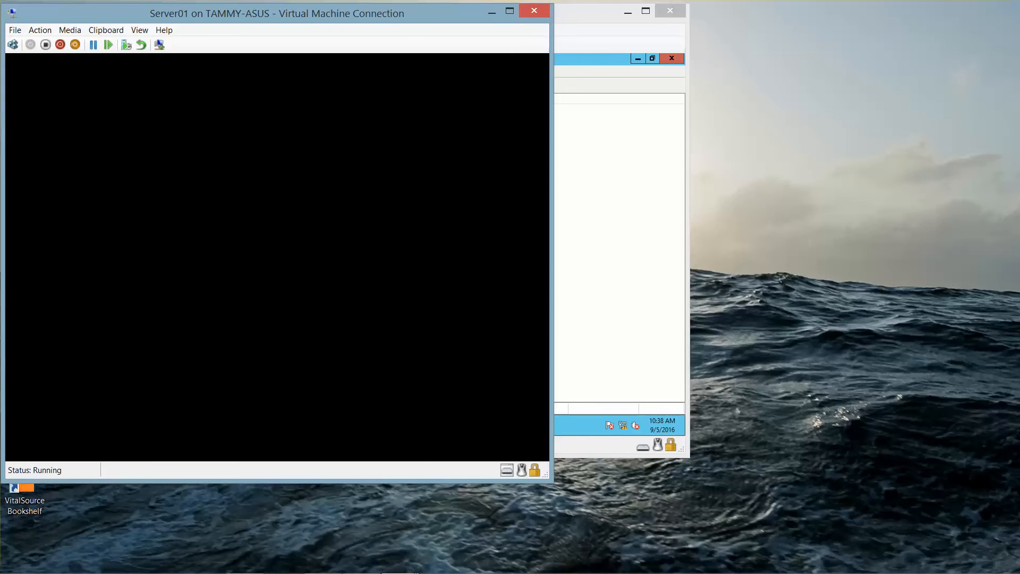
{"action": "mouse_move", "coordinate": [407, 572]}
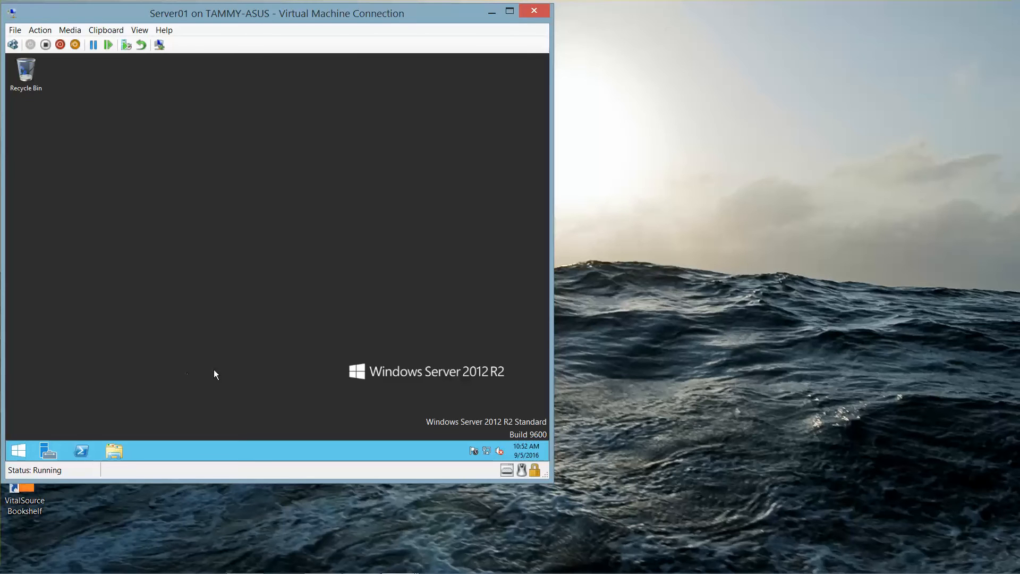
Step: Browse to C:\Data in File Explorer and show the Data folder's Properties
{"action": "left_click", "coordinate": [114, 451]}
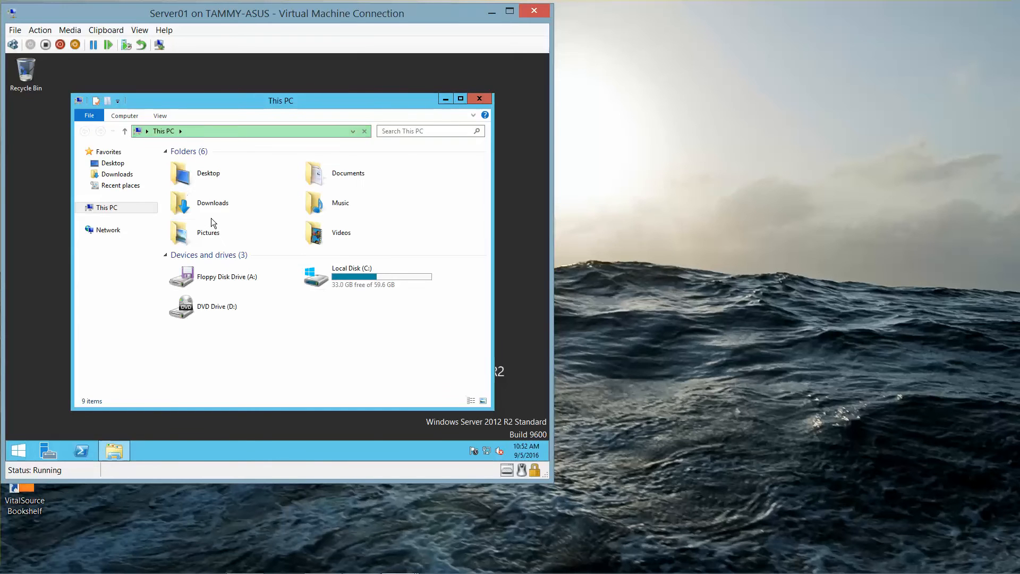
{"action": "left_click", "coordinate": [355, 273]}
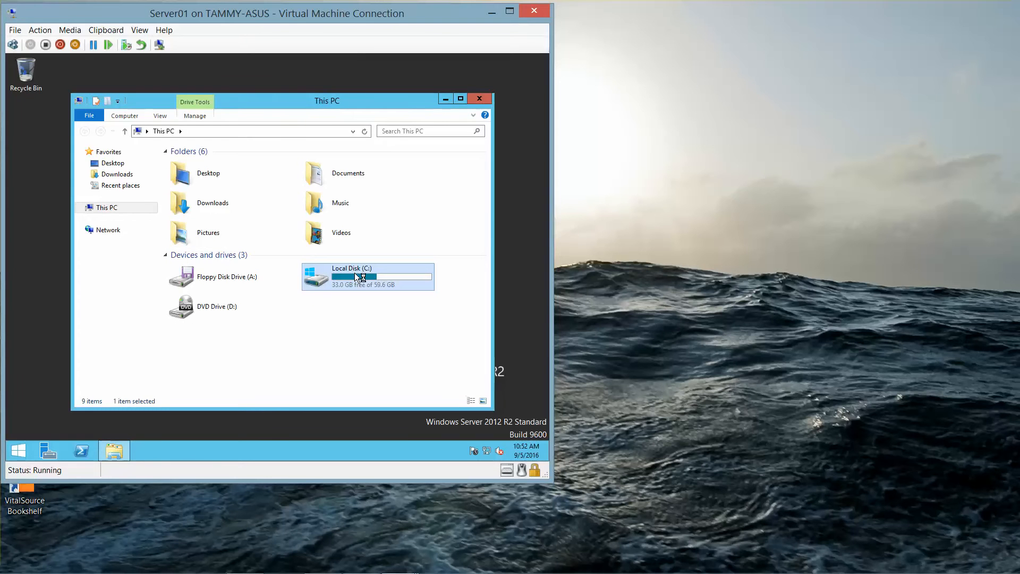
{"action": "double_click", "coordinate": [354, 272]}
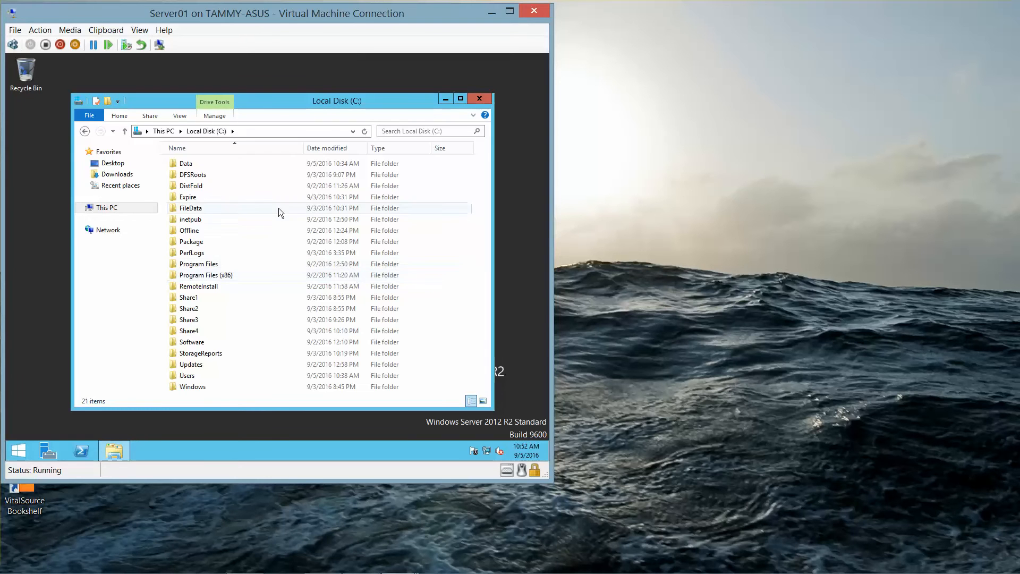
{"action": "left_click", "coordinate": [194, 166]}
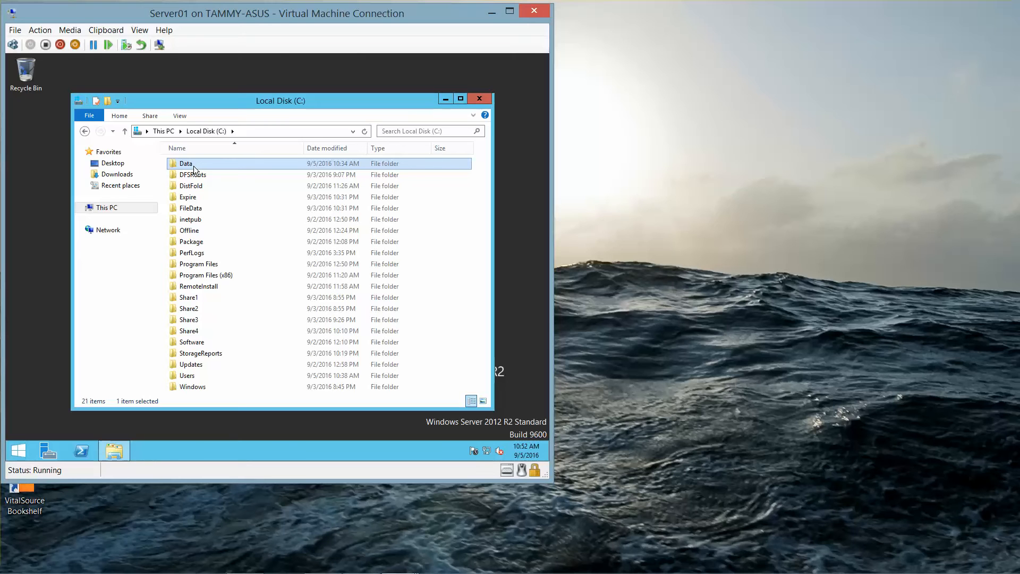
{"action": "double_click", "coordinate": [195, 169]}
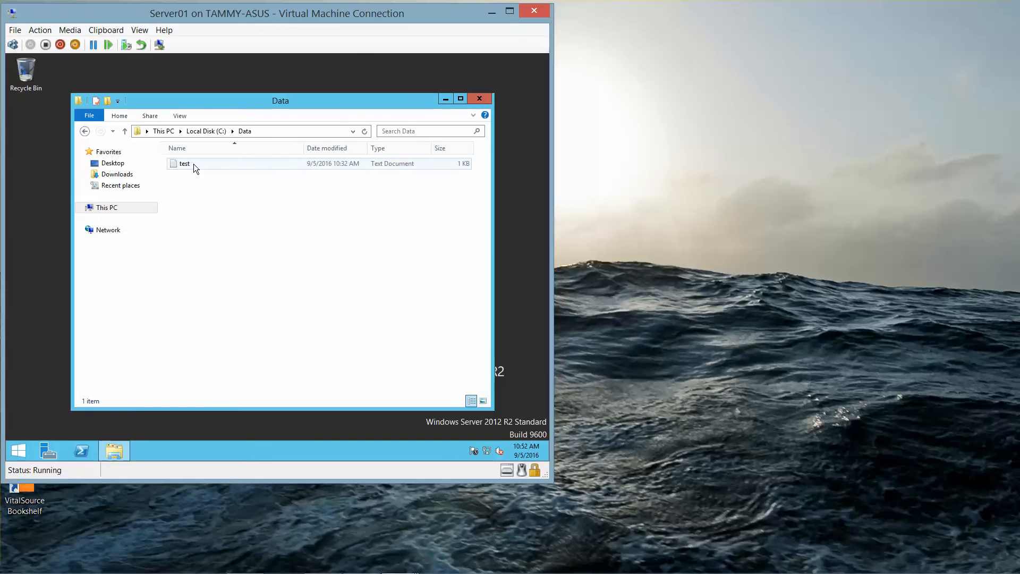
{"action": "right_click", "coordinate": [194, 164]}
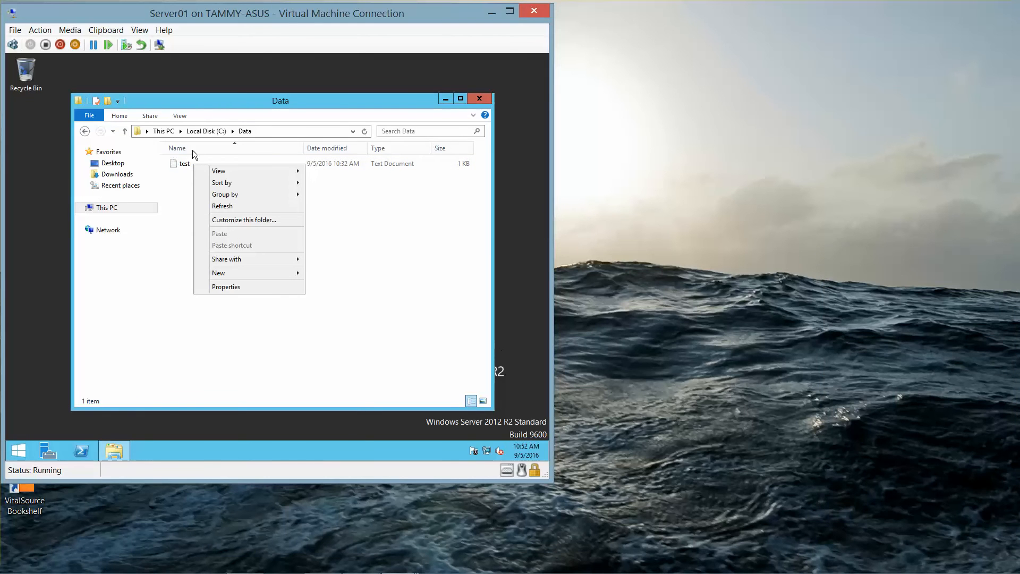
{"action": "mouse_move", "coordinate": [231, 187]}
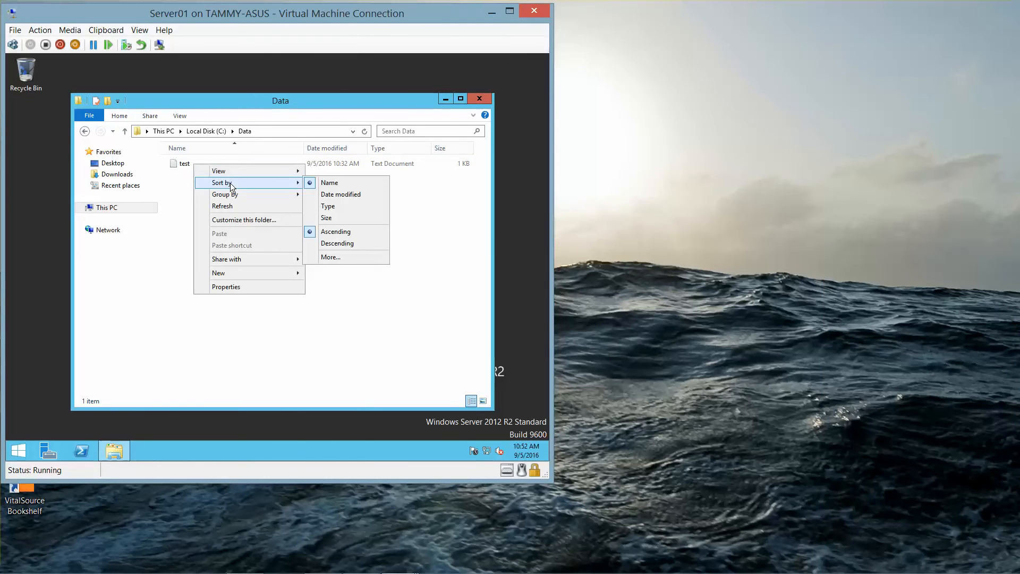
{"action": "left_click", "coordinate": [238, 288]}
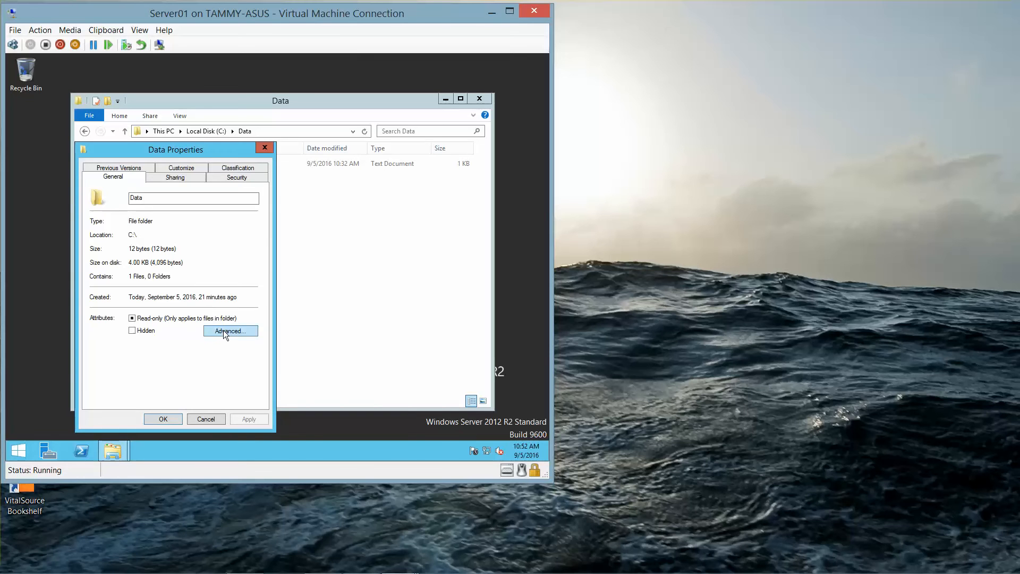
Step: Encrypt the Data folder, its subfolders and files, granting administrator permission
{"action": "left_click", "coordinate": [225, 333]}
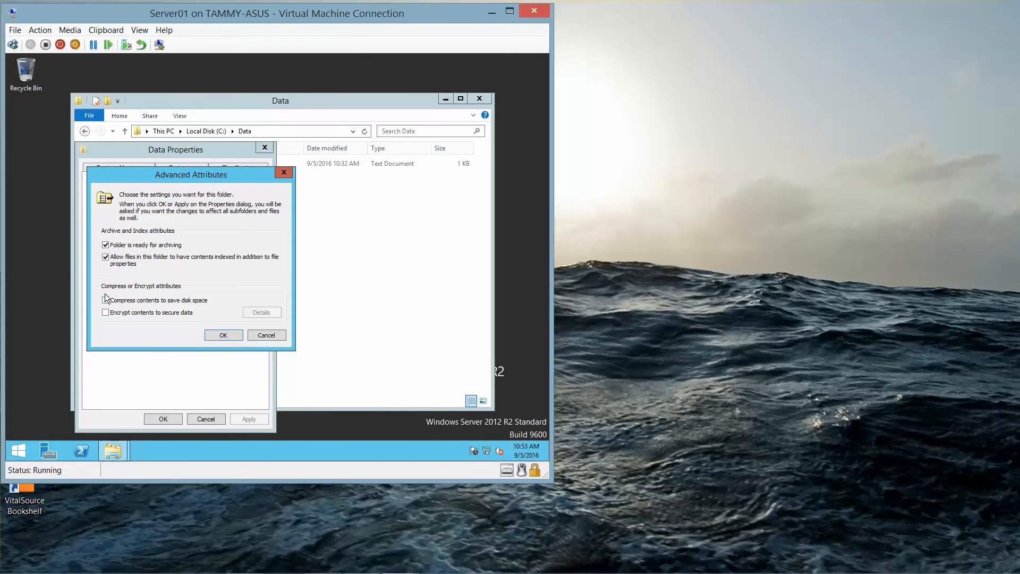
{"action": "left_click", "coordinate": [103, 314]}
{"action": "left_click", "coordinate": [224, 335]}
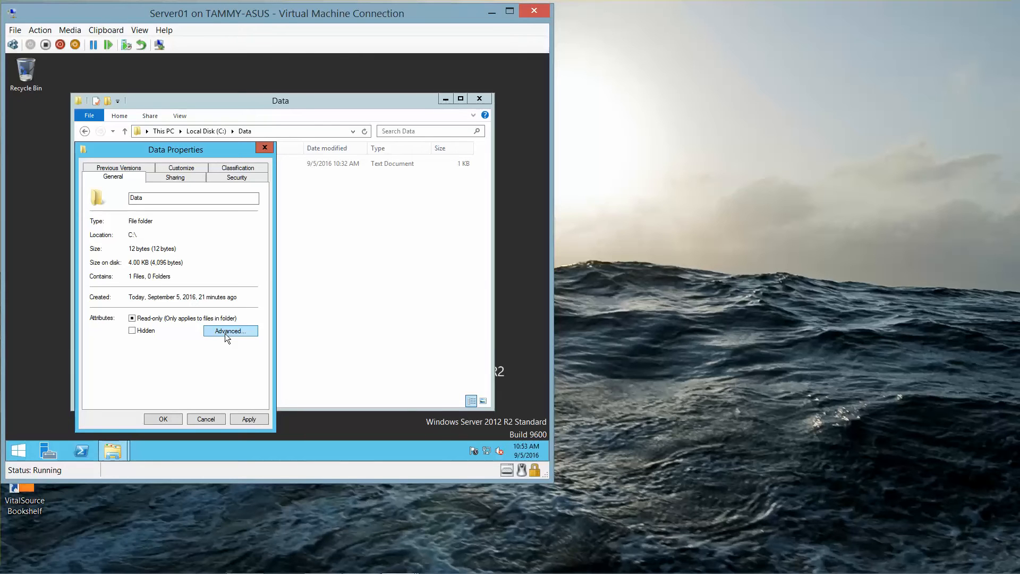
{"action": "left_click", "coordinate": [163, 419]}
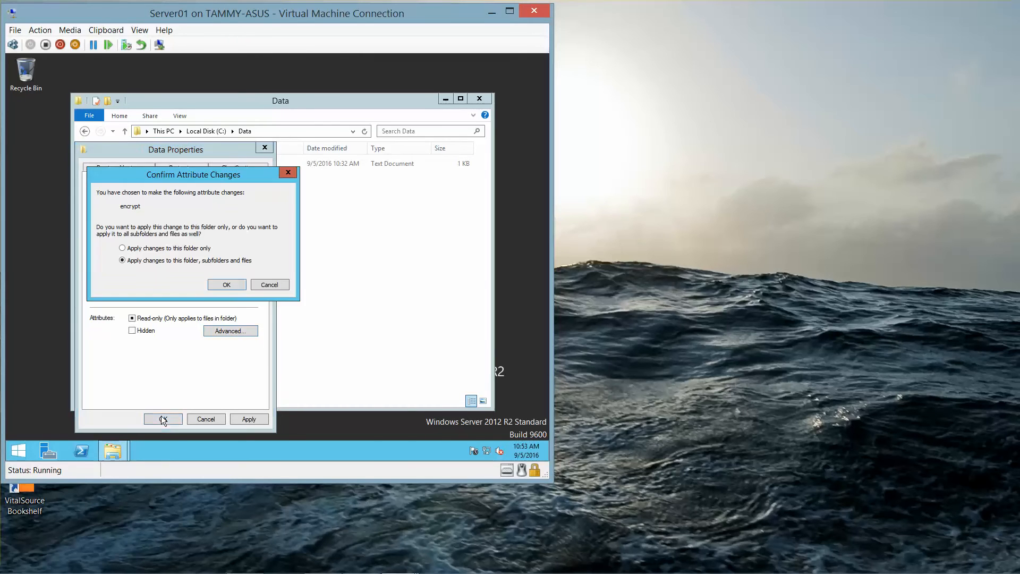
{"action": "left_click", "coordinate": [226, 285]}
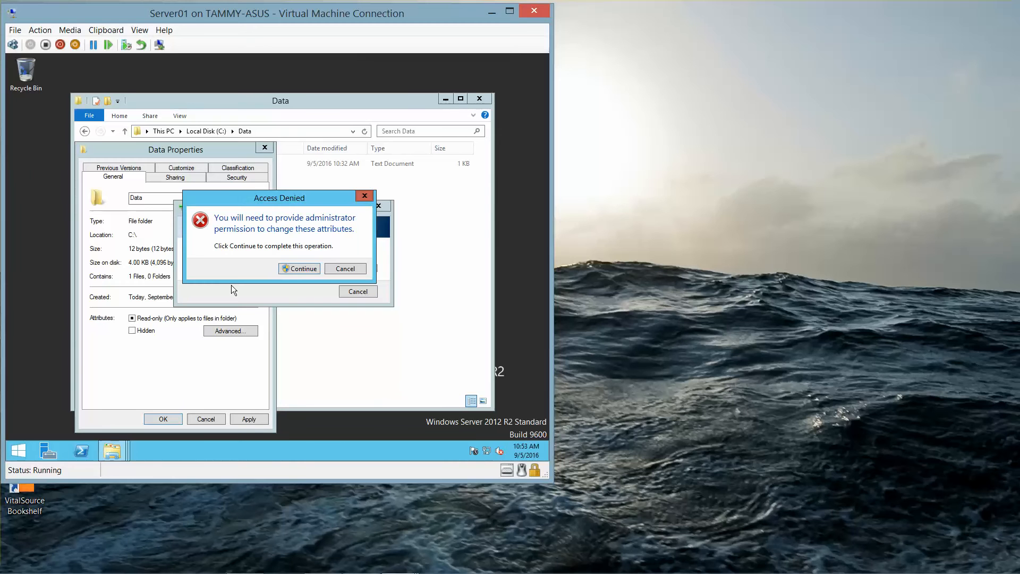
{"action": "left_click", "coordinate": [313, 267]}
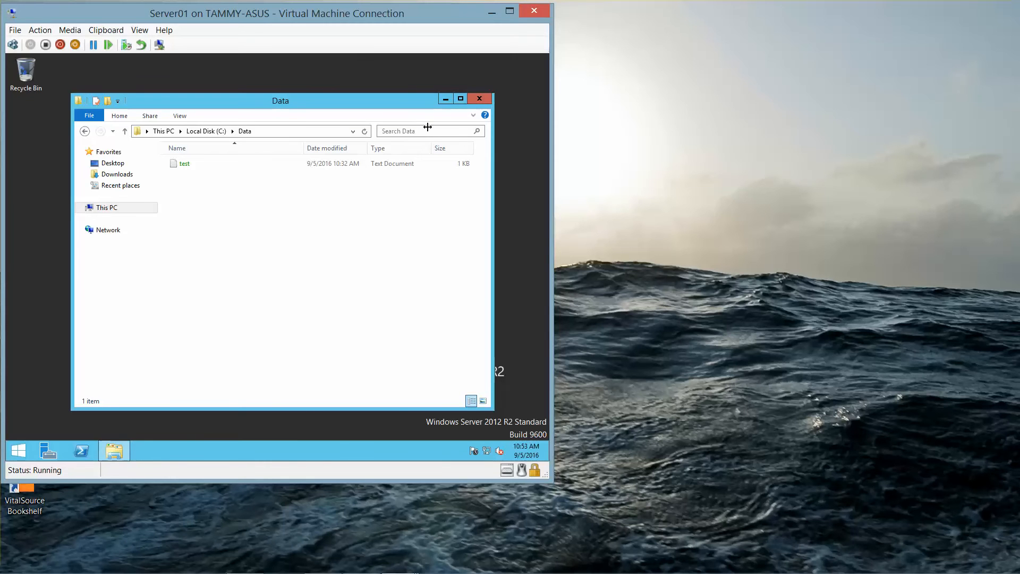
Step: Close the Data folder window and sign out of User1's session
{"action": "left_click", "coordinate": [479, 98]}
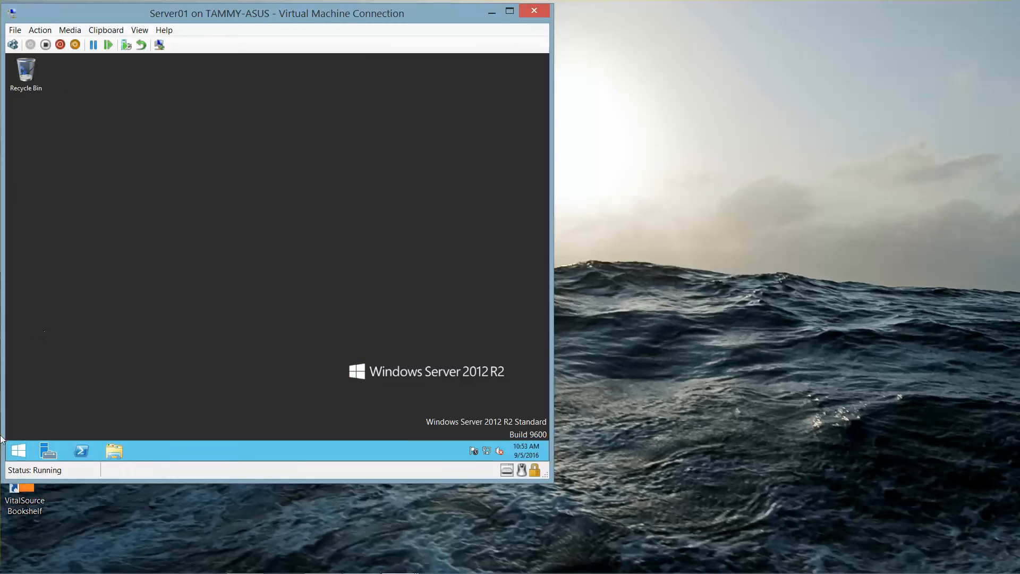
{"action": "right_click", "coordinate": [16, 452]}
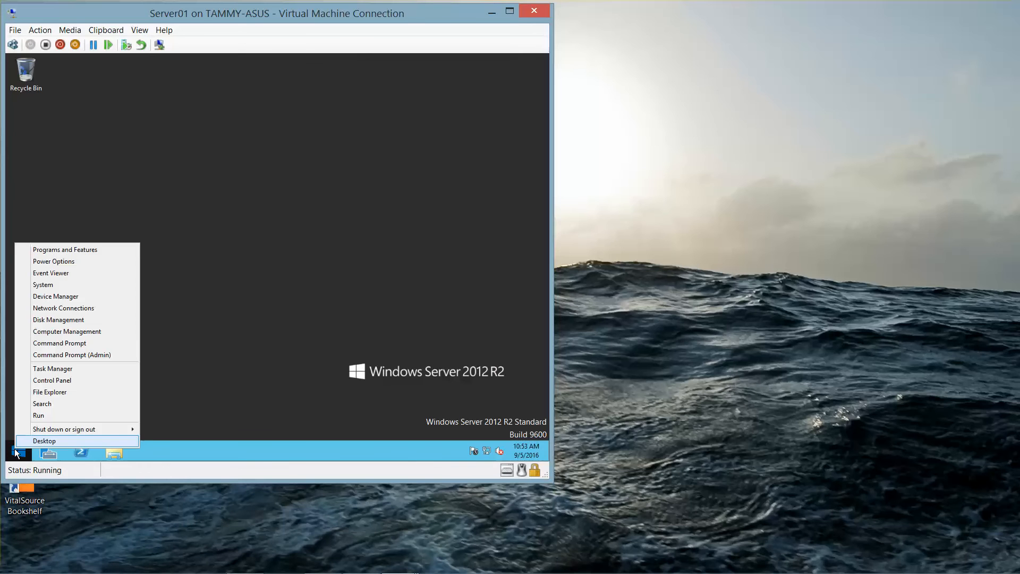
{"action": "mouse_move", "coordinate": [113, 426]}
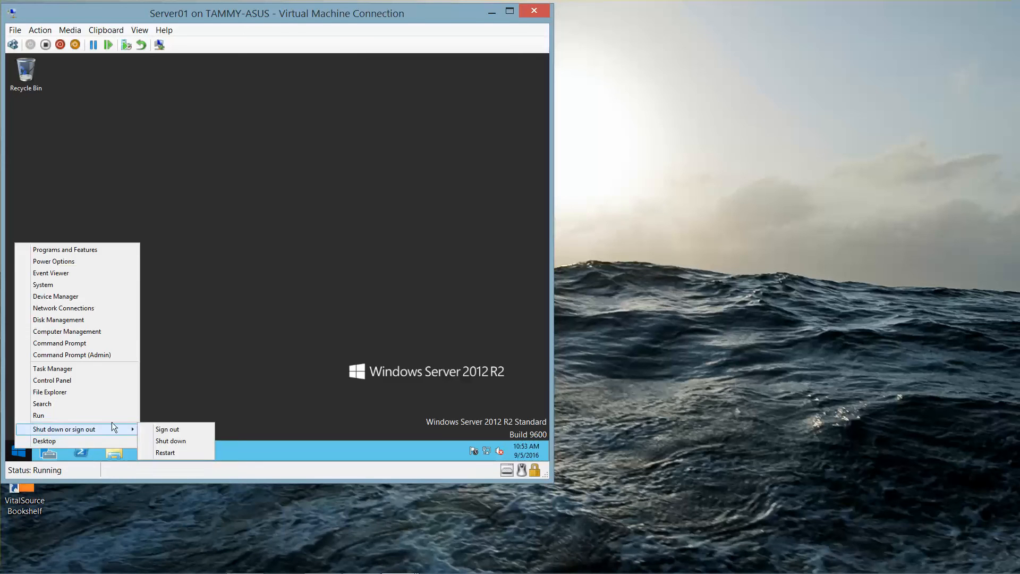
{"action": "left_click", "coordinate": [161, 430]}
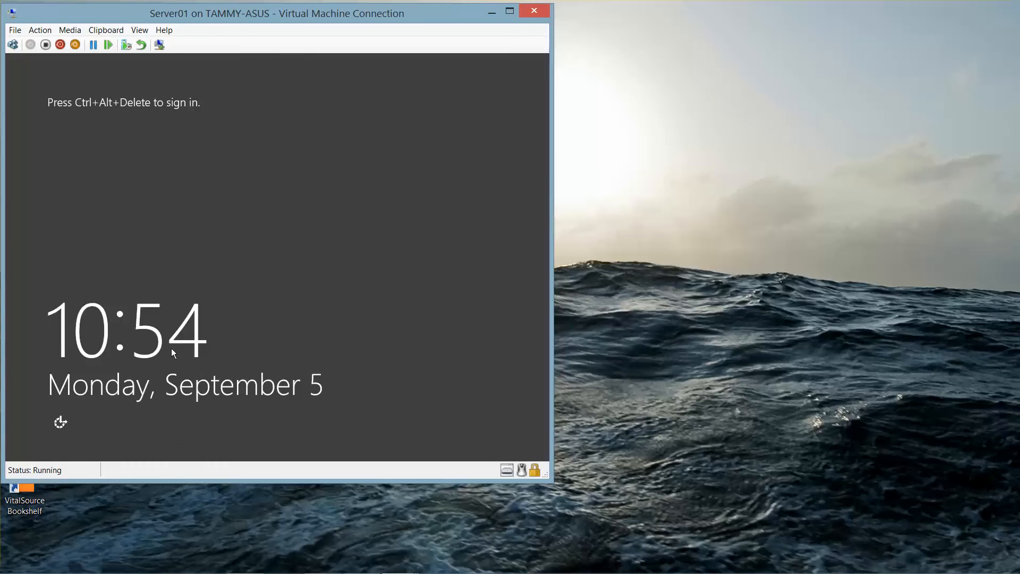
Step: Sign in as contoso\administrator with the account password and open File Explorer
{"action": "left_click", "coordinate": [13, 45]}
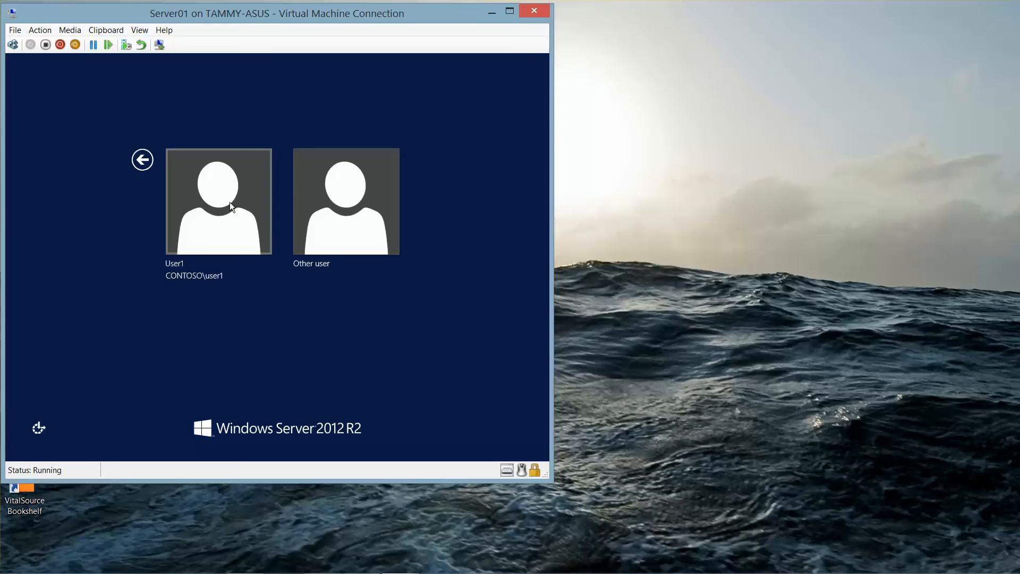
{"action": "left_click", "coordinate": [339, 248]}
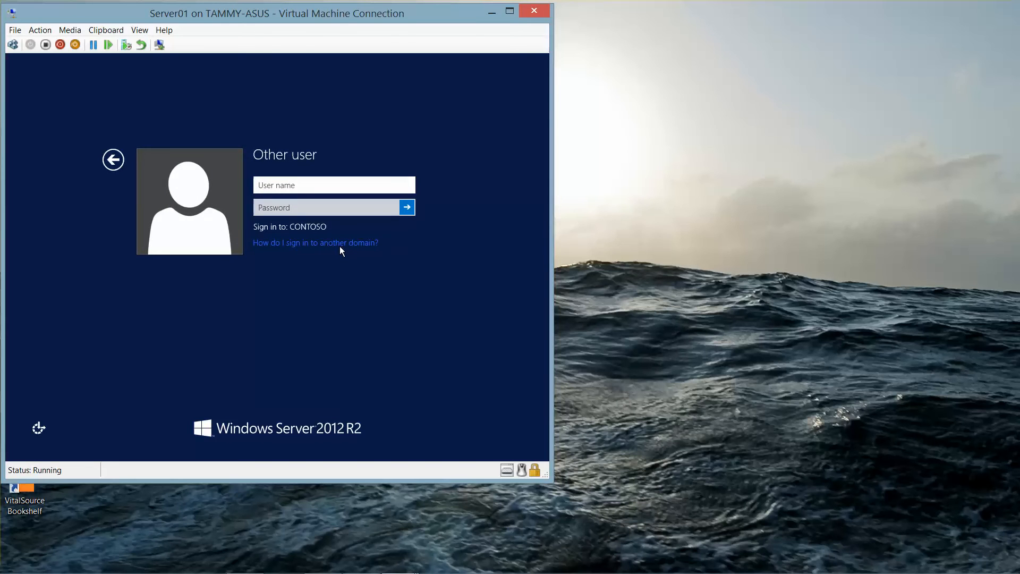
{"action": "type", "text": "contoso\\administrator"}
{"action": "key", "text": "Tab"}
{"action": "type", "text": "Pa$$w0"}
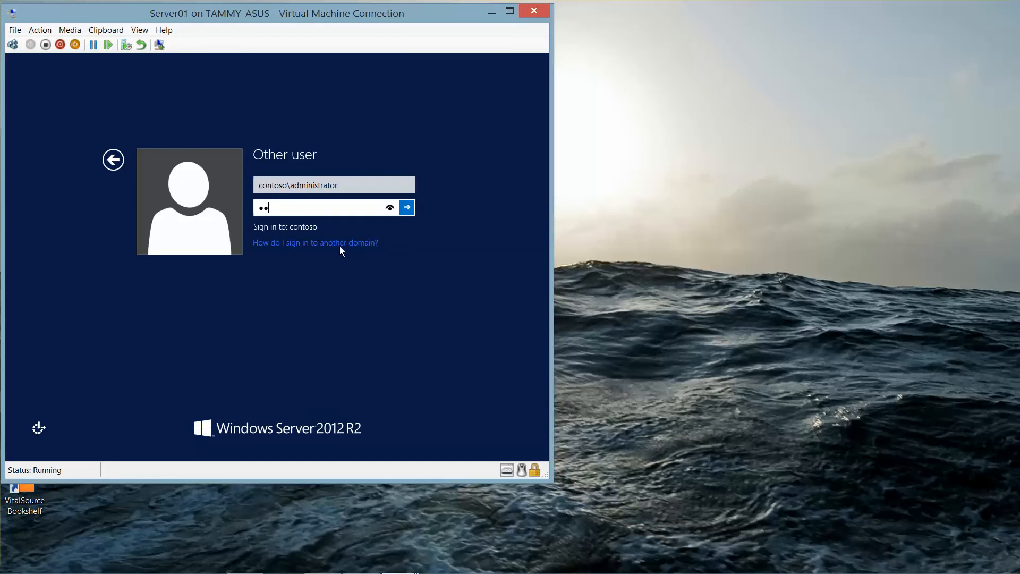
{"action": "type", "text": "rd"}
{"action": "key", "text": "Return"}
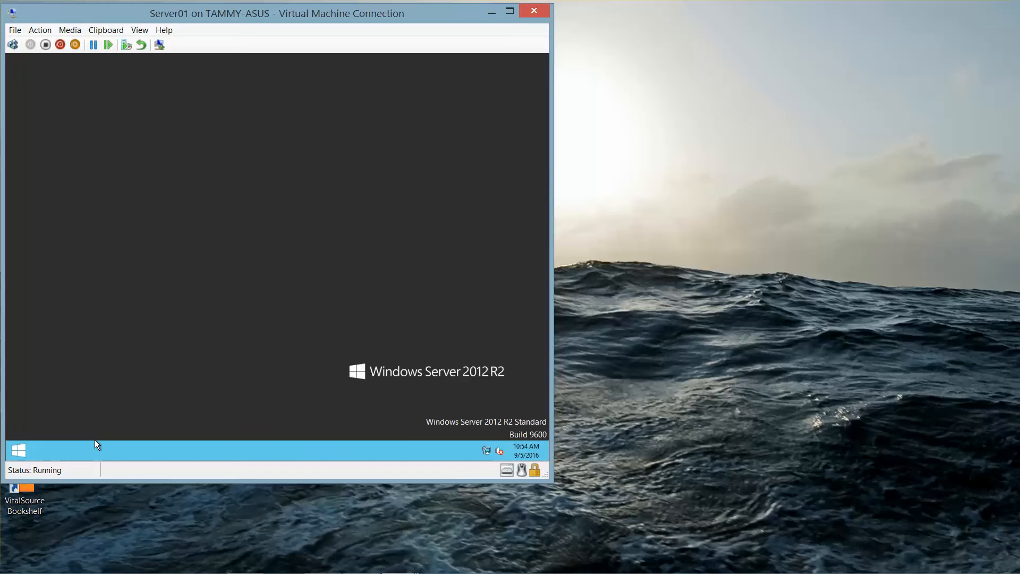
{"action": "left_click", "coordinate": [114, 452]}
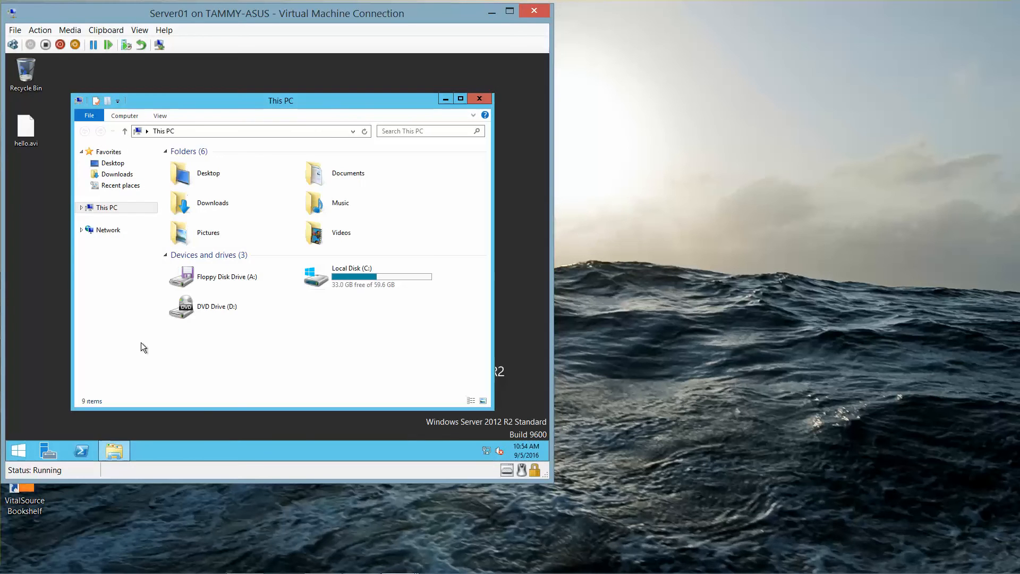
Step: Try opening C:\Data\test.txt as administrator, dismiss Access is denied, and close Notepad
{"action": "left_click", "coordinate": [371, 272]}
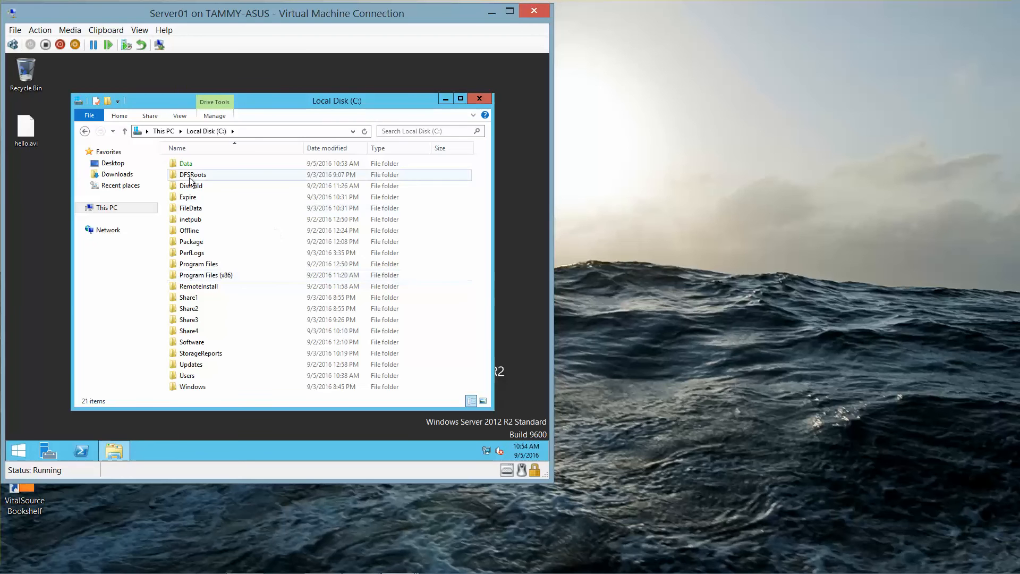
{"action": "left_click", "coordinate": [190, 165]}
{"action": "double_click", "coordinate": [190, 165]}
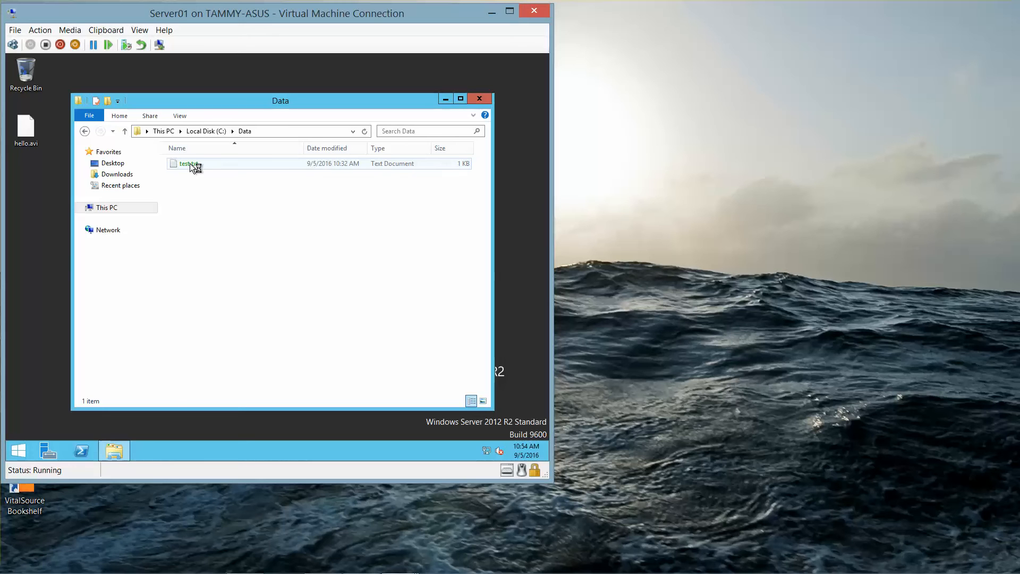
{"action": "double_click", "coordinate": [190, 164]}
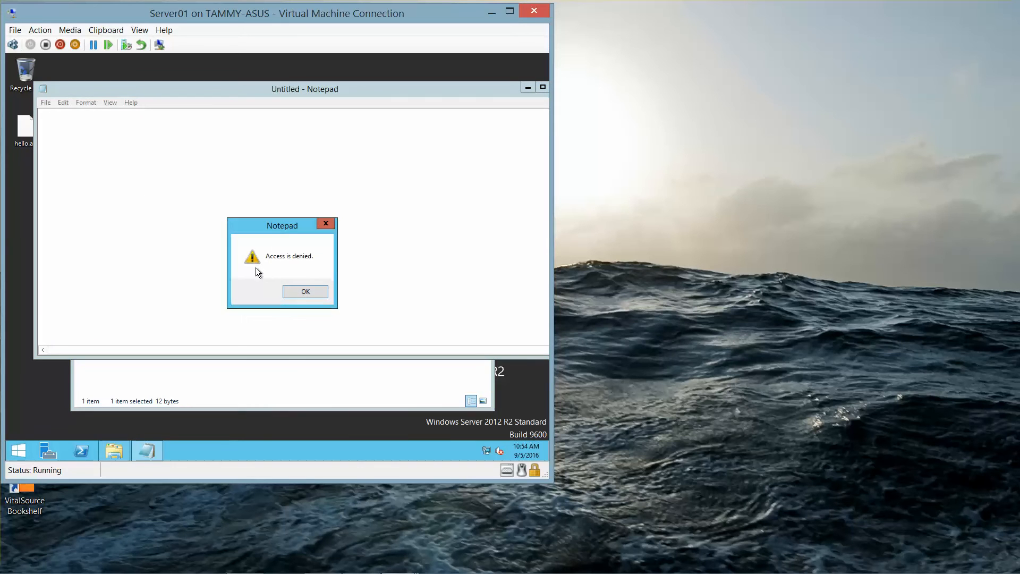
{"action": "left_click", "coordinate": [296, 294]}
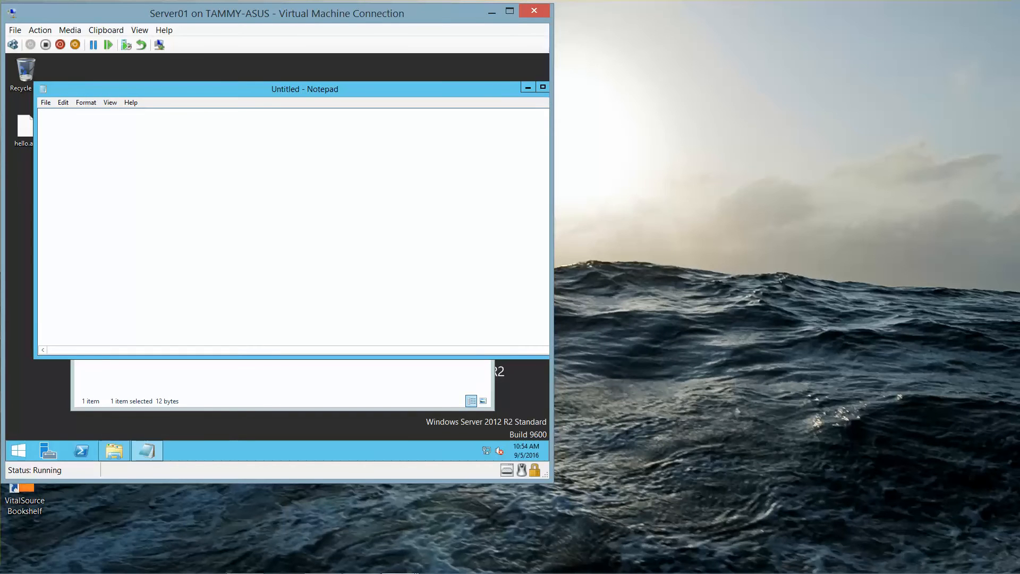
{"action": "left_click_drag", "start_coordinate": [489, 87], "coordinate": [435, 87]}
{"action": "left_click", "coordinate": [514, 83]}
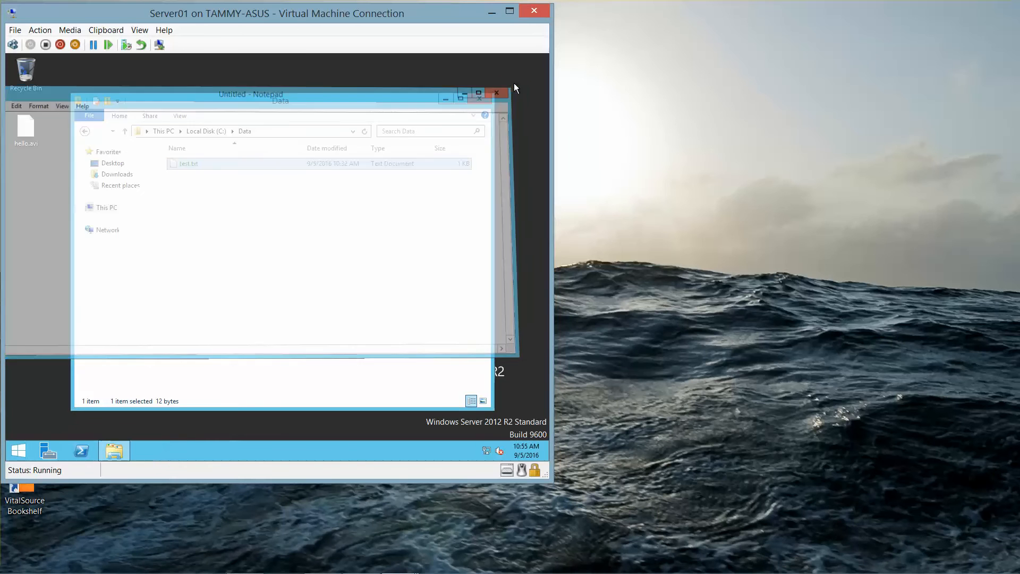
Step: Show the Security tab of test.txt's Properties
{"action": "right_click", "coordinate": [215, 165]}
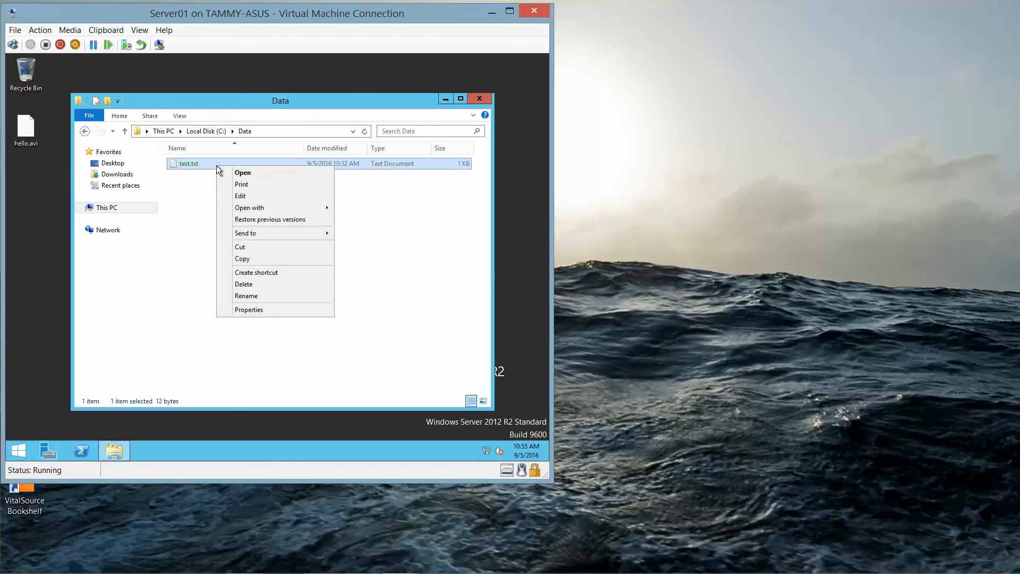
{"action": "left_click", "coordinate": [275, 310]}
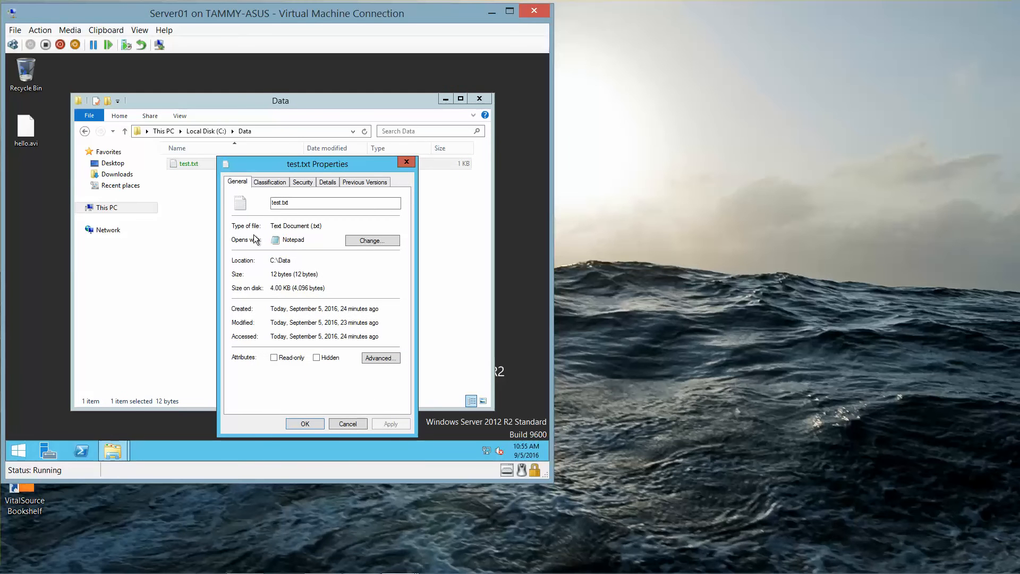
{"action": "left_click", "coordinate": [306, 183]}
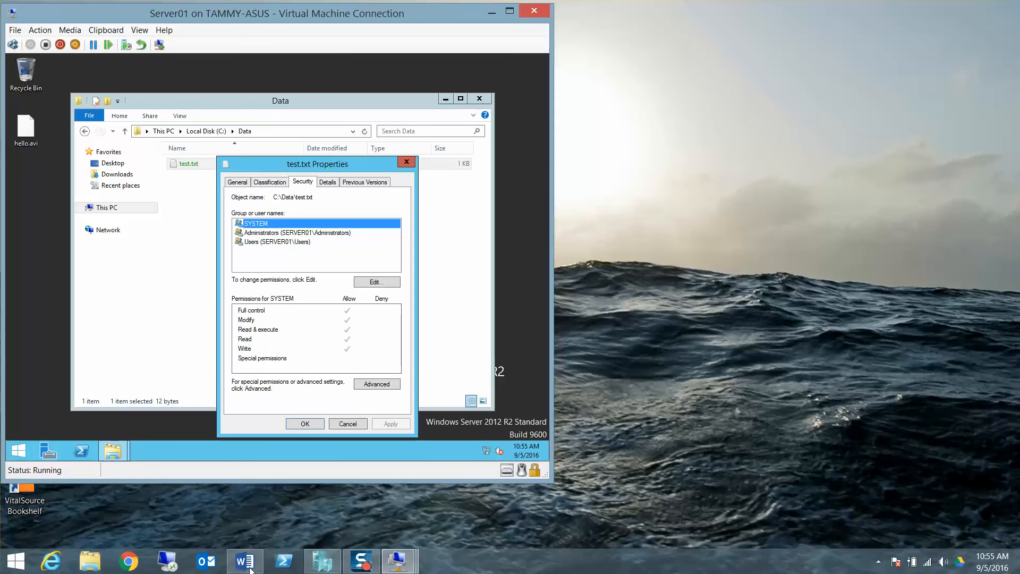
Step: Review the Word answer key's first questions, then return to Server01's test.txt properties
{"action": "left_click", "coordinate": [244, 560]}
{"action": "left_click", "coordinate": [803, 383]}
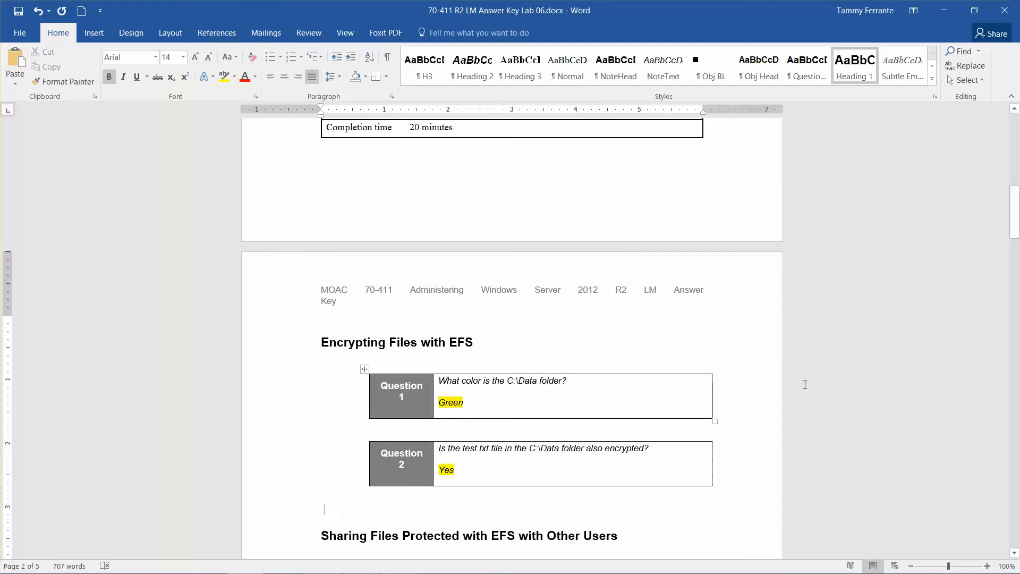
{"action": "scroll", "coordinate": [803, 383], "scroll_direction": "down", "scroll_amount": 3}
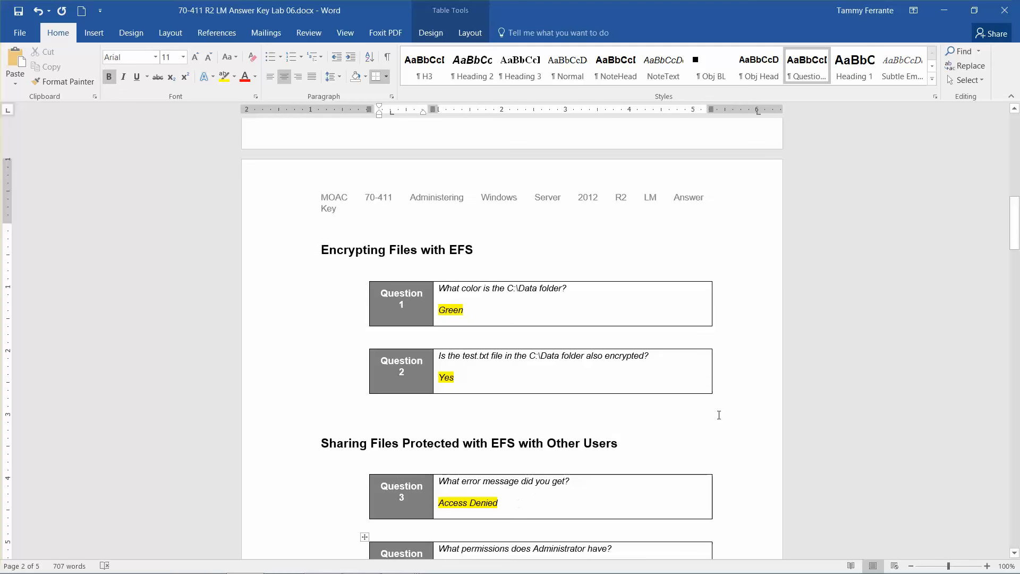
{"action": "left_click_drag", "start_coordinate": [1018, 229], "coordinate": [1017, 236]}
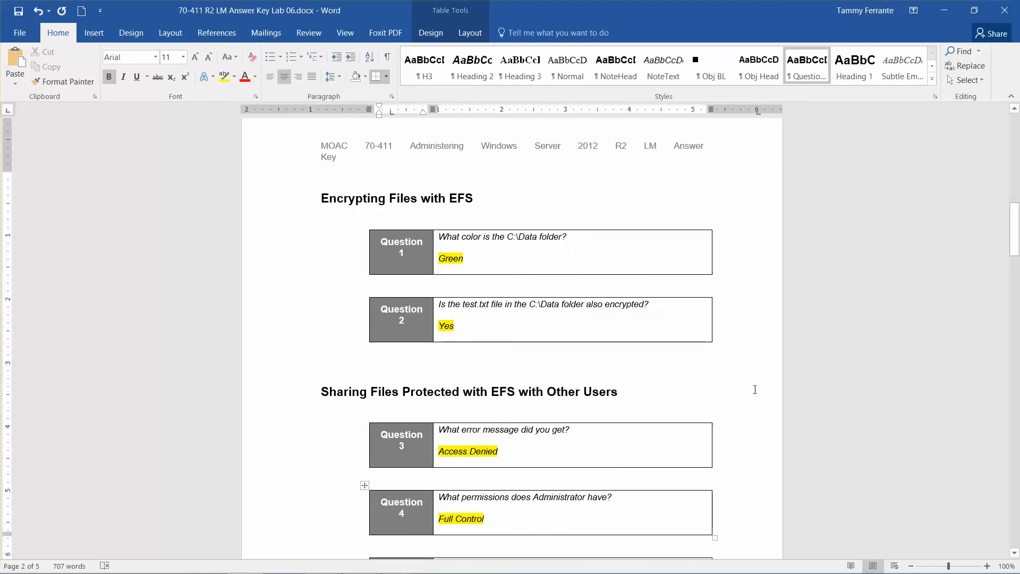
{"action": "mouse_move", "coordinate": [422, 571]}
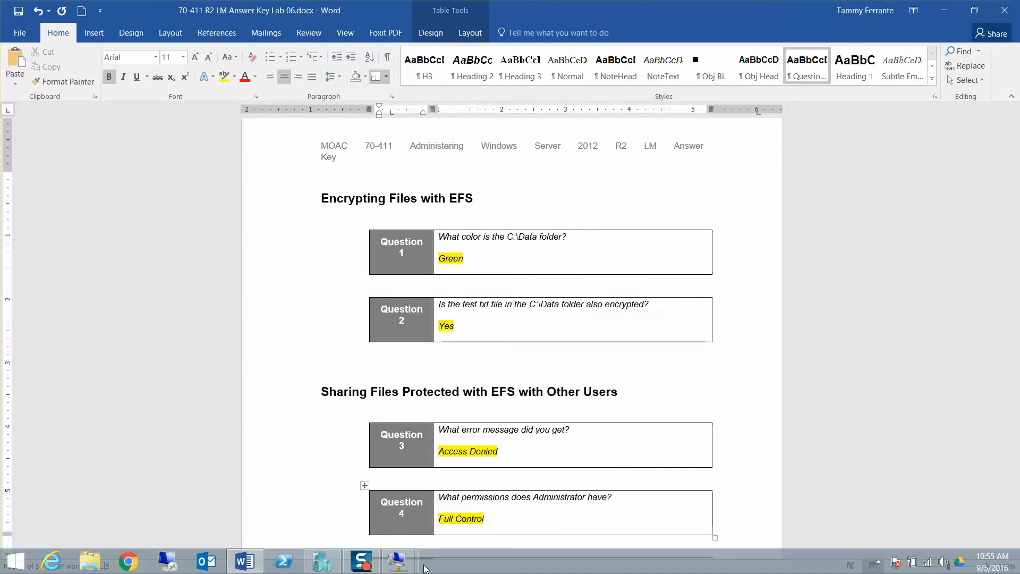
{"action": "left_click", "coordinate": [409, 494]}
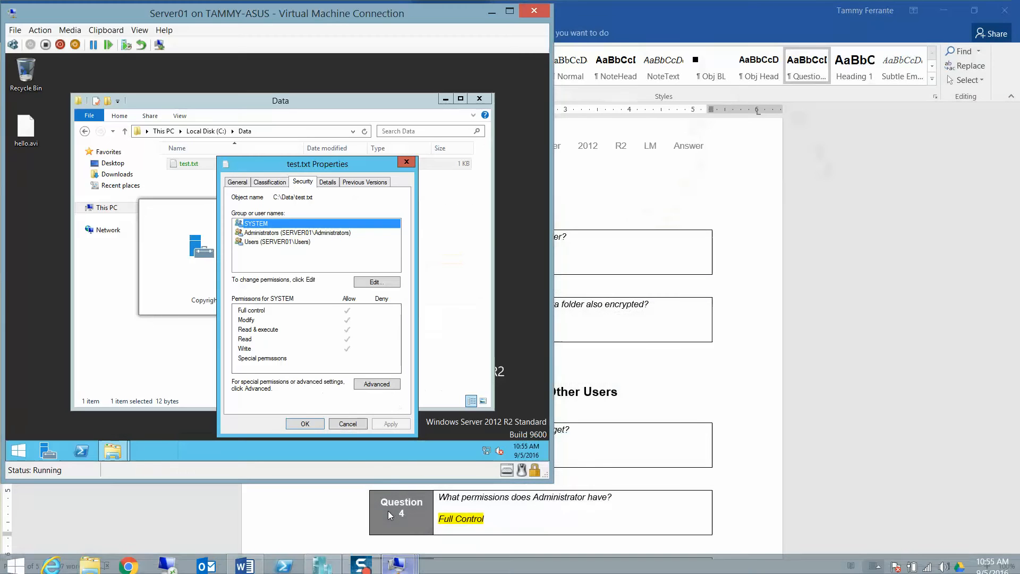
Step: Check the Administrators group's full control on test.txt, then return to the Word answer key
{"action": "left_click", "coordinate": [296, 235]}
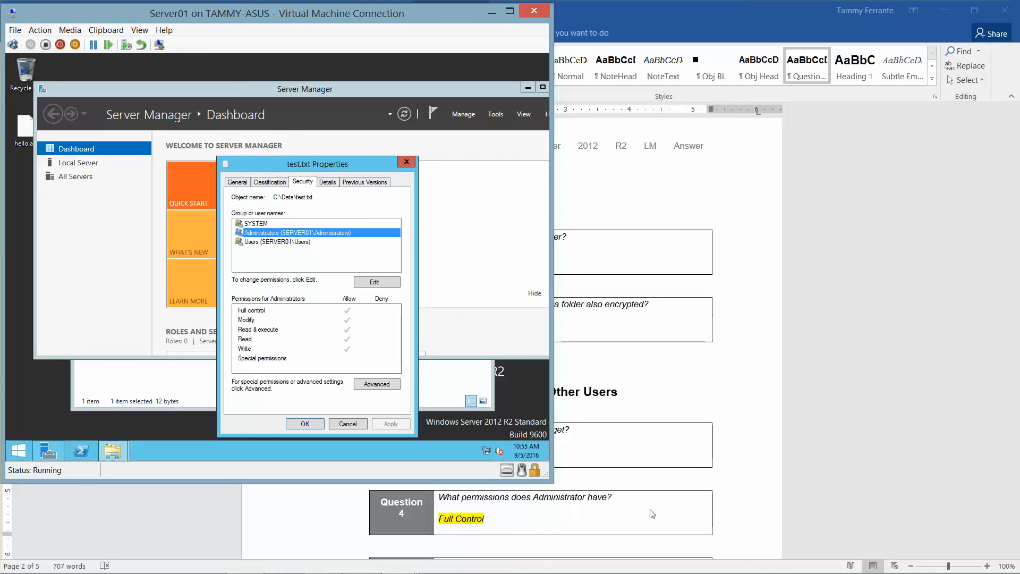
{"action": "left_click", "coordinate": [975, 400]}
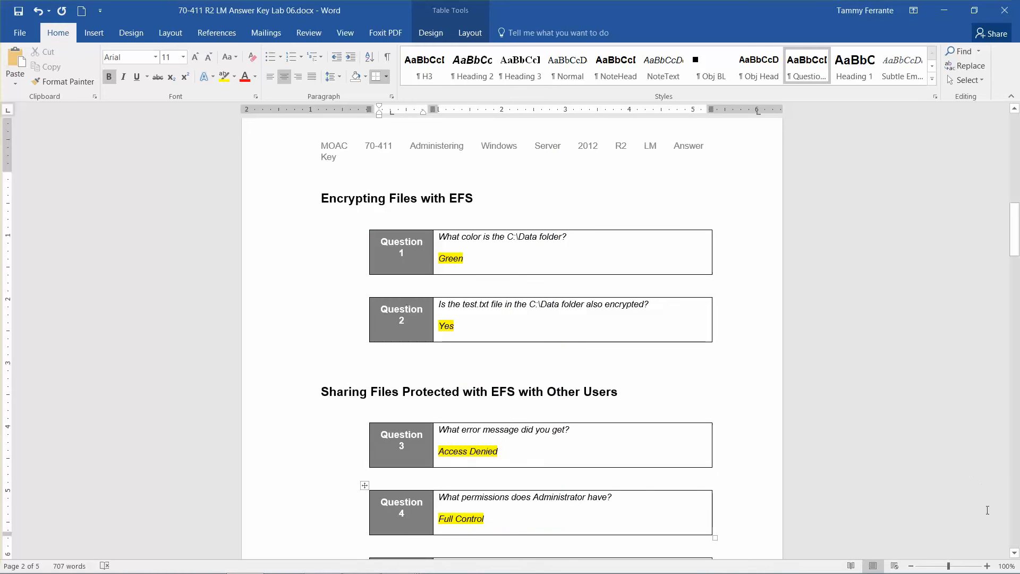
Step: Scroll the answer key to Question 5's EFS answer, then bring Server01 forward
{"action": "left_click", "coordinate": [1014, 553]}
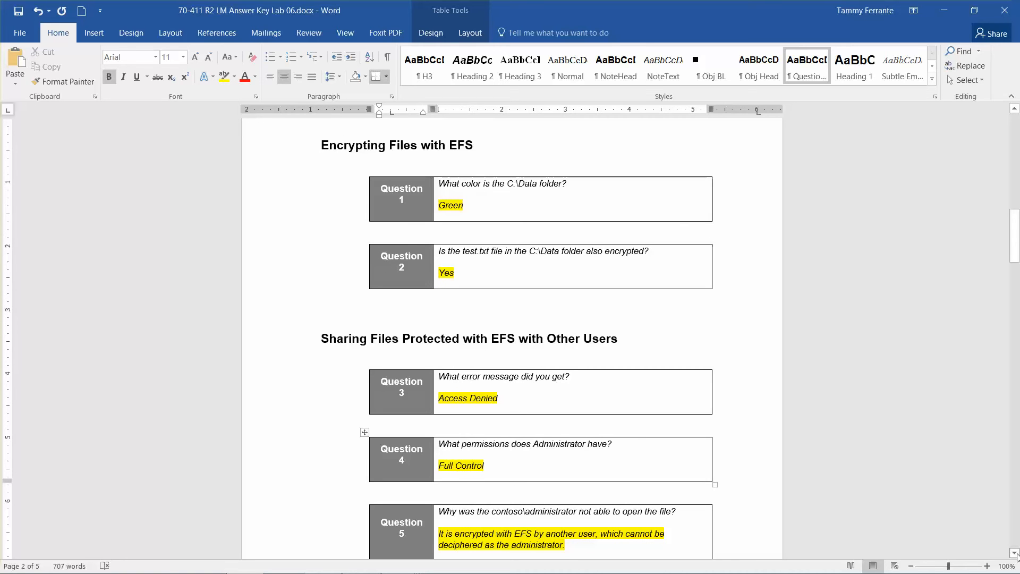
{"action": "left_click", "coordinate": [1016, 554]}
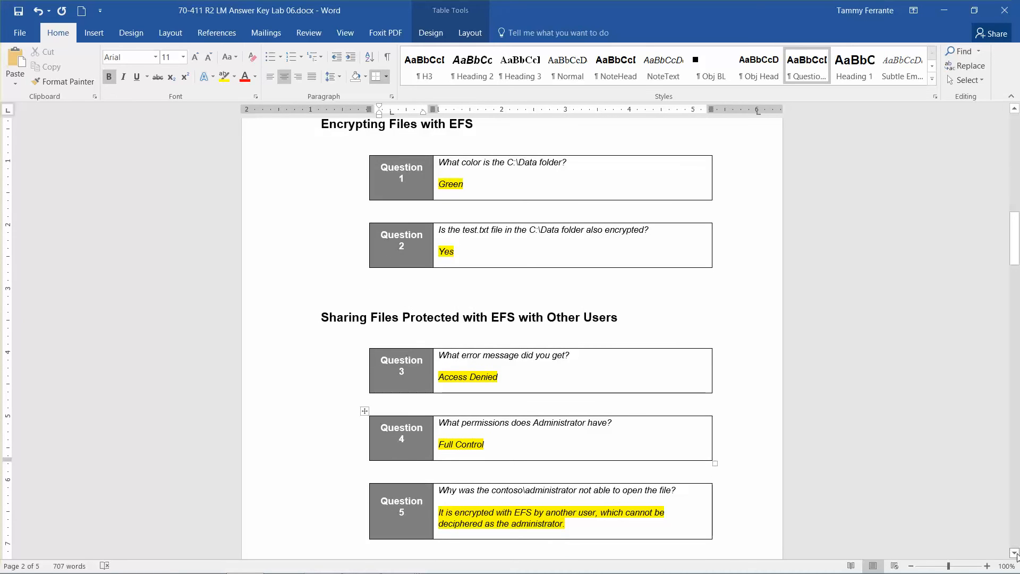
{"action": "mouse_move", "coordinate": [630, 573]}
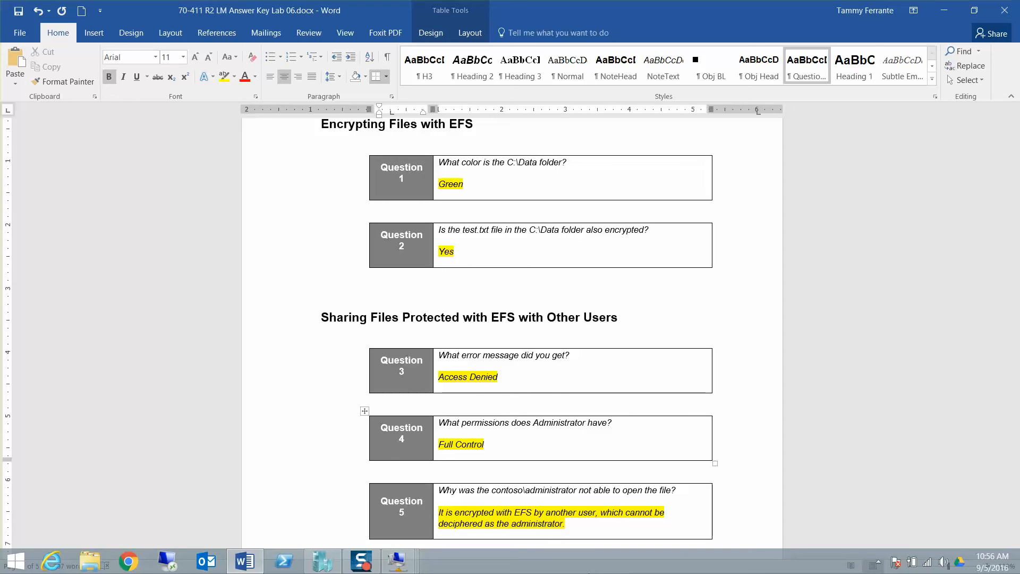
{"action": "mouse_move", "coordinate": [408, 570]}
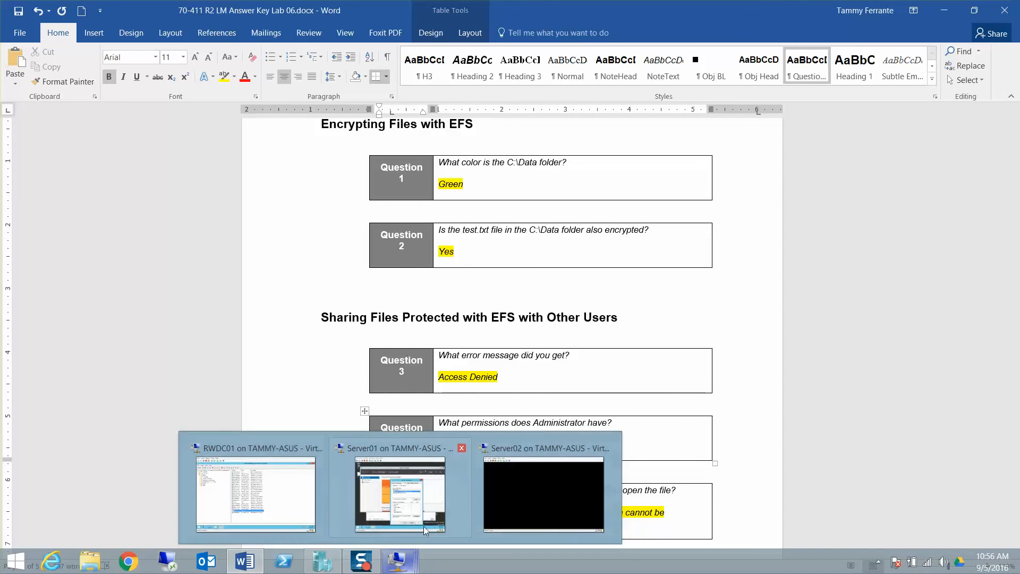
{"action": "left_click", "coordinate": [407, 496]}
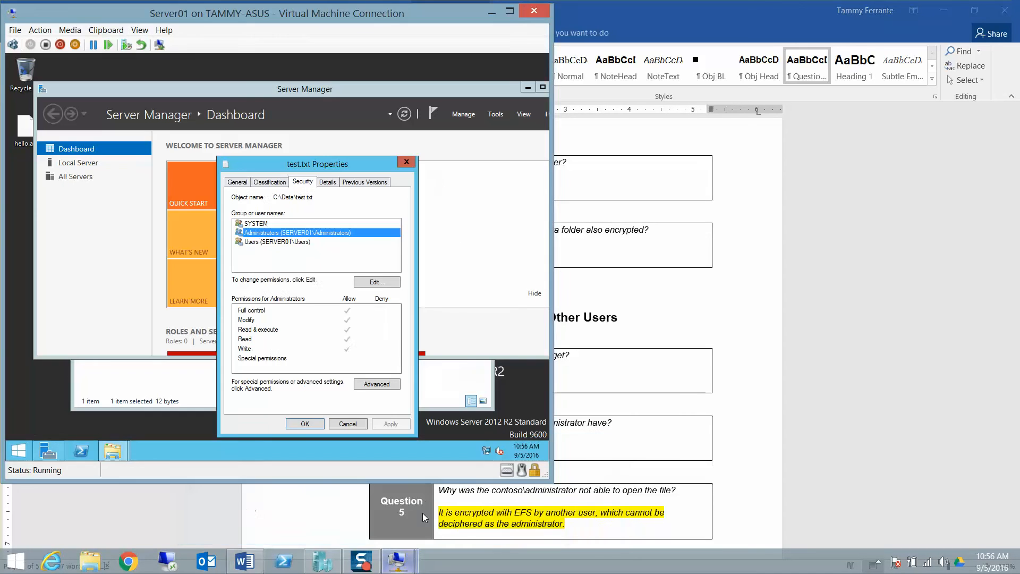
Step: Try to decrypt test.txt by clearing Encrypt contents; access is denied, so cancel
{"action": "left_click", "coordinate": [238, 182]}
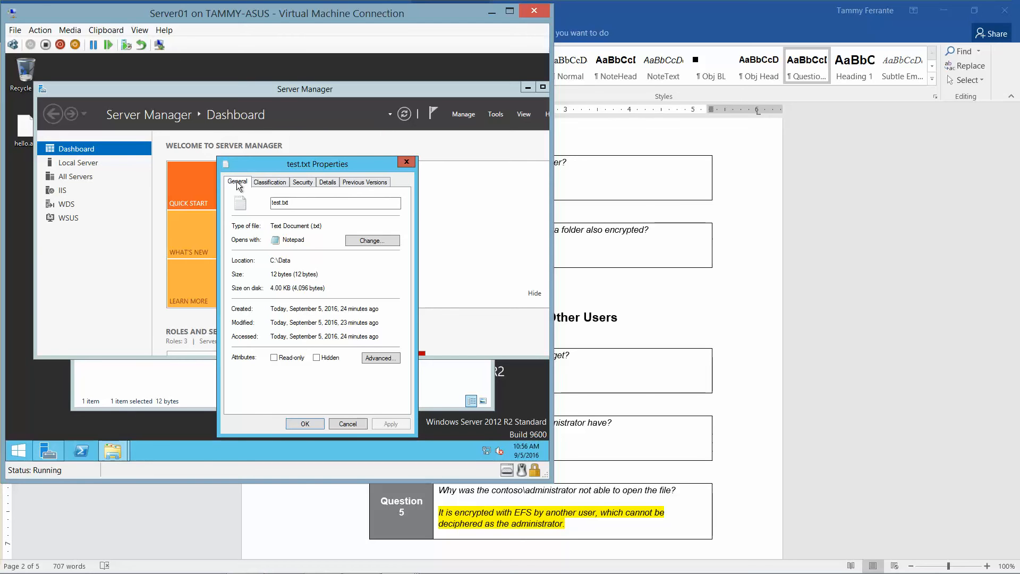
{"action": "left_click", "coordinate": [381, 357]}
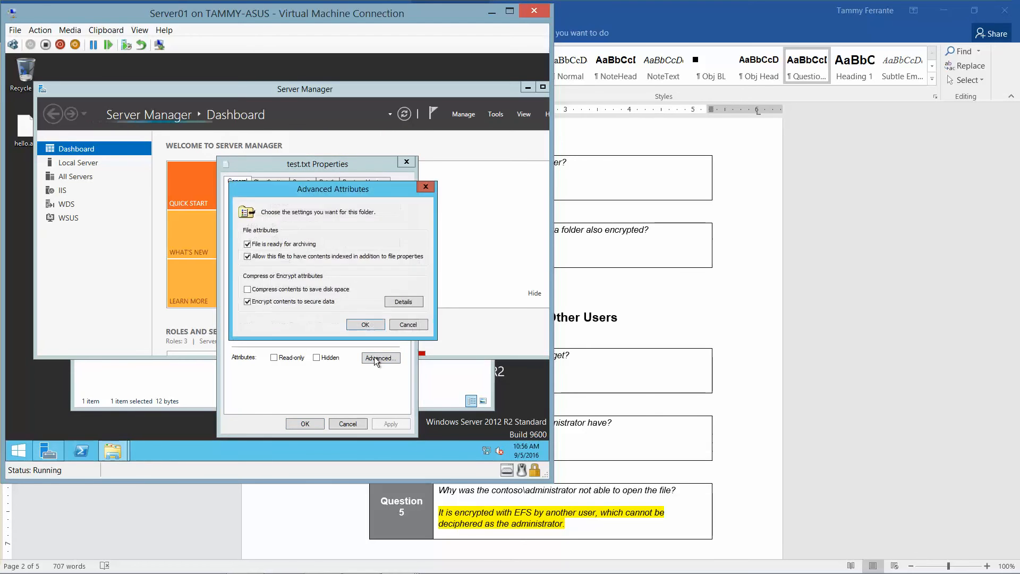
{"action": "left_click", "coordinate": [247, 301]}
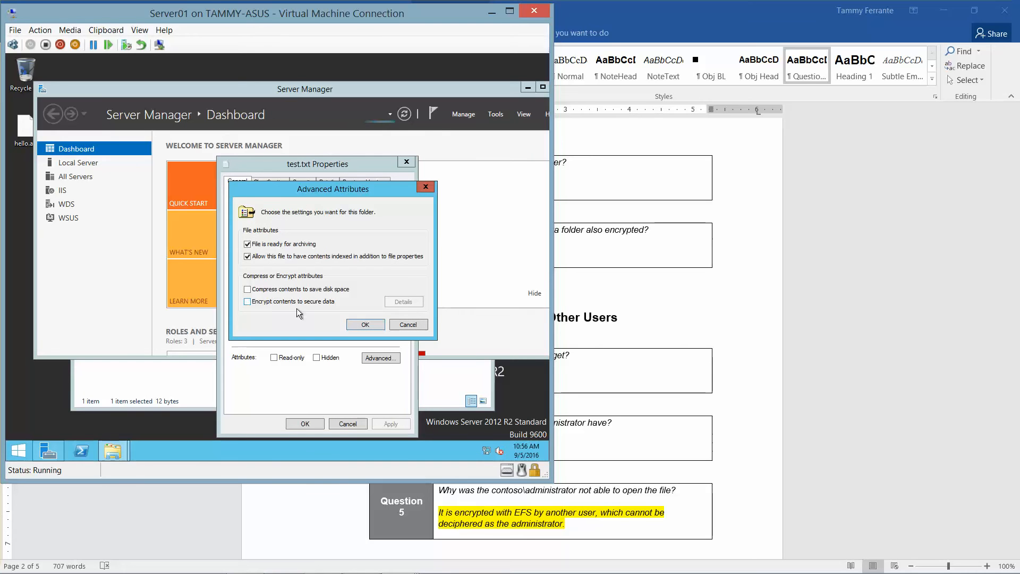
{"action": "left_click", "coordinate": [364, 325]}
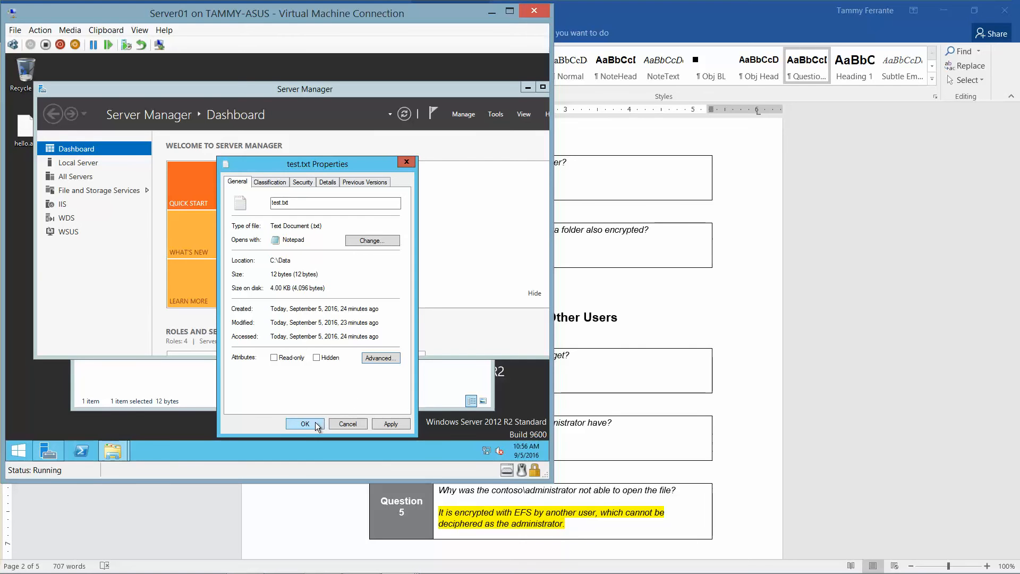
{"action": "left_click", "coordinate": [314, 421]}
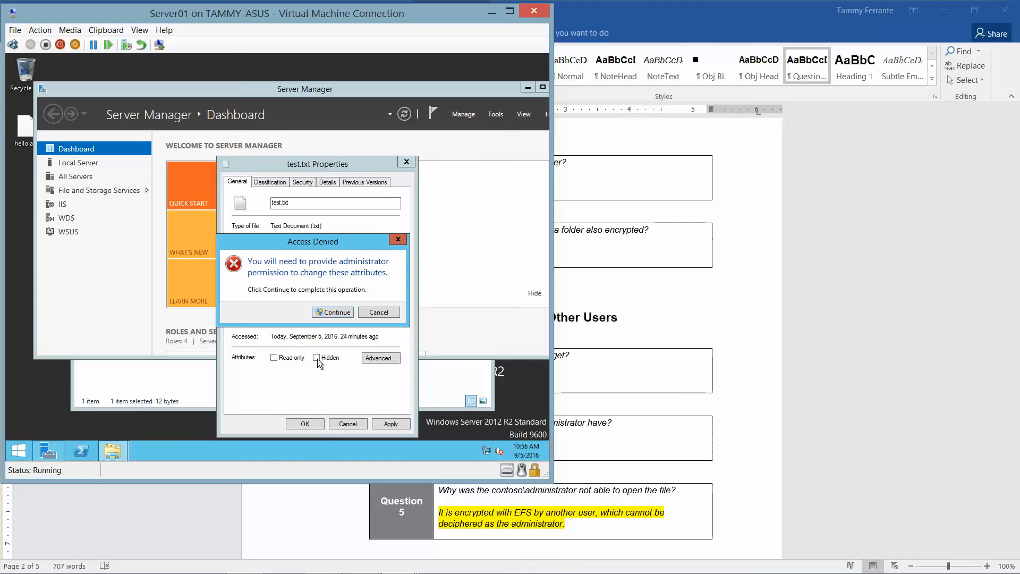
{"action": "left_click", "coordinate": [330, 312]}
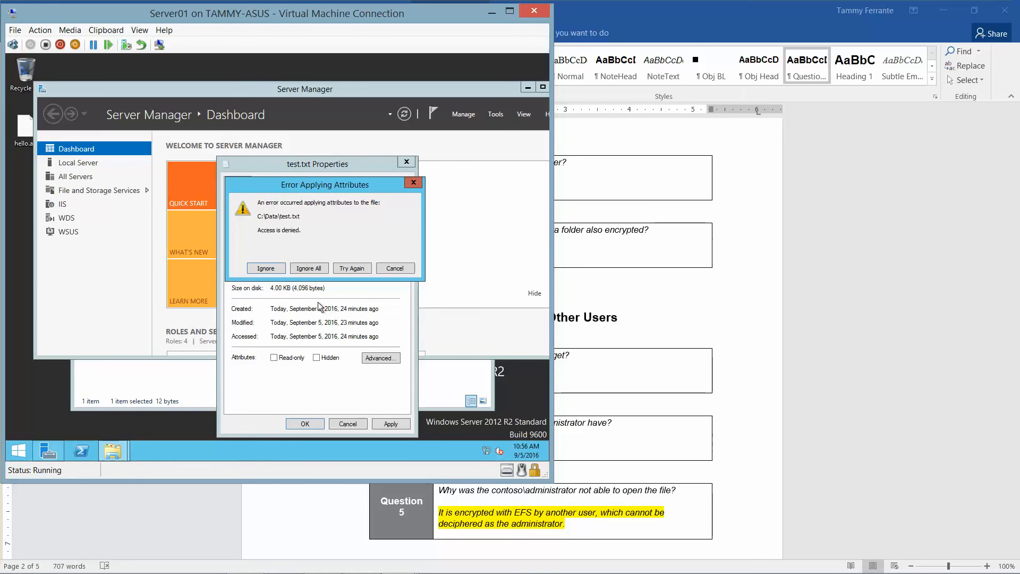
{"action": "left_click", "coordinate": [344, 269]}
{"action": "left_click", "coordinate": [391, 271]}
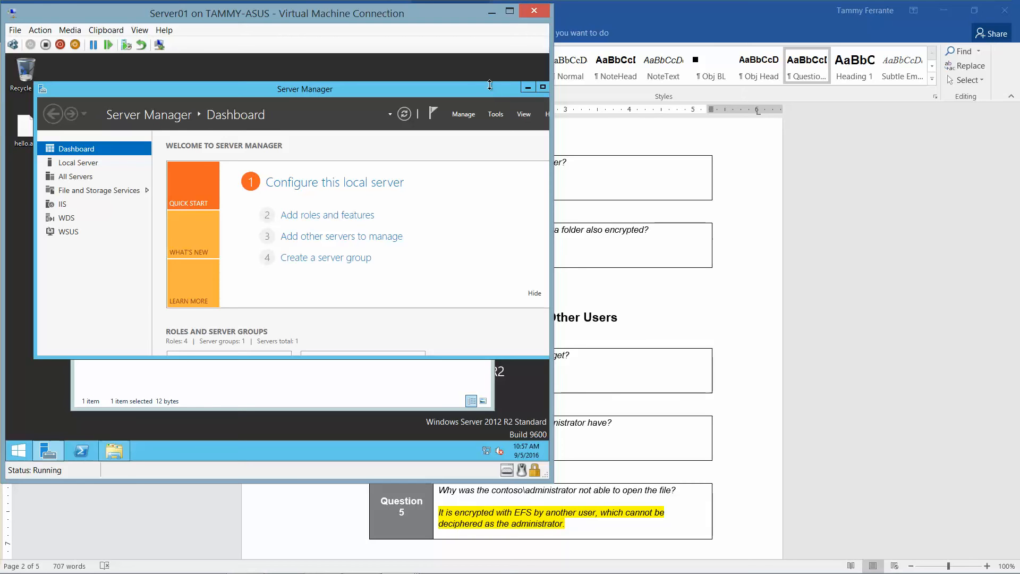
Step: Close the Server Manager and Data folder windows
{"action": "left_click_drag", "start_coordinate": [449, 90], "coordinate": [341, 131]}
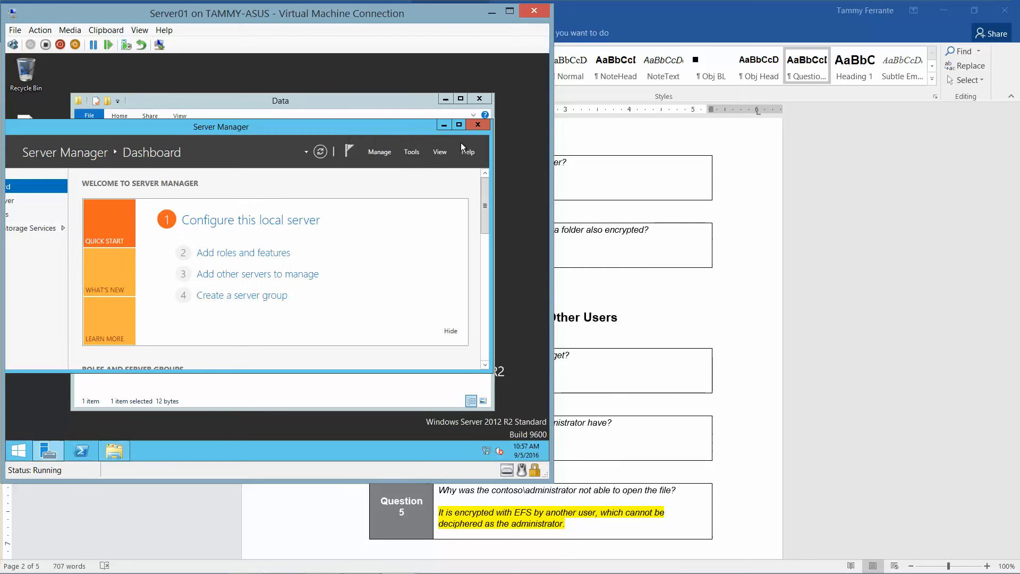
{"action": "left_click", "coordinate": [477, 125]}
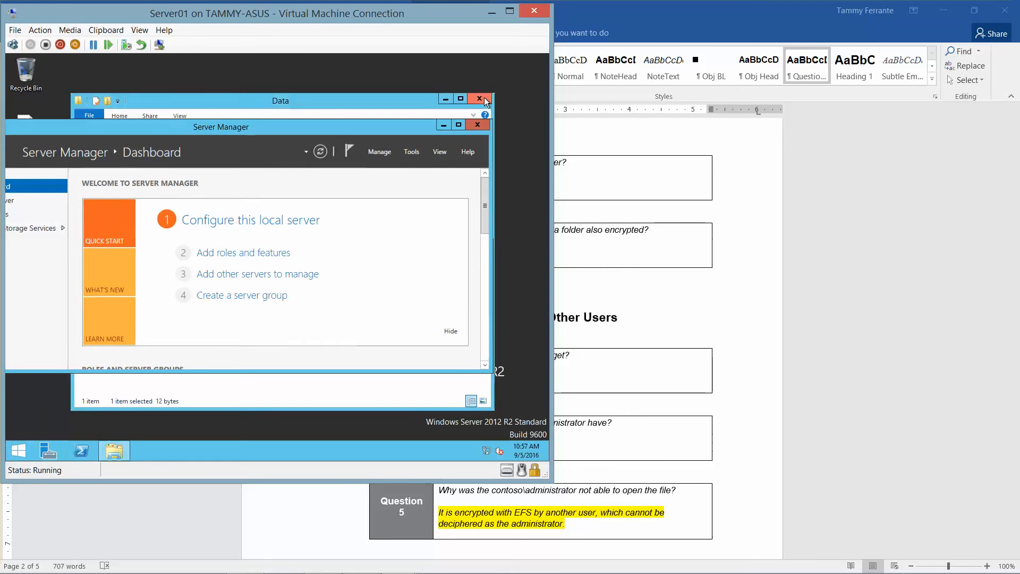
{"action": "left_click", "coordinate": [484, 97]}
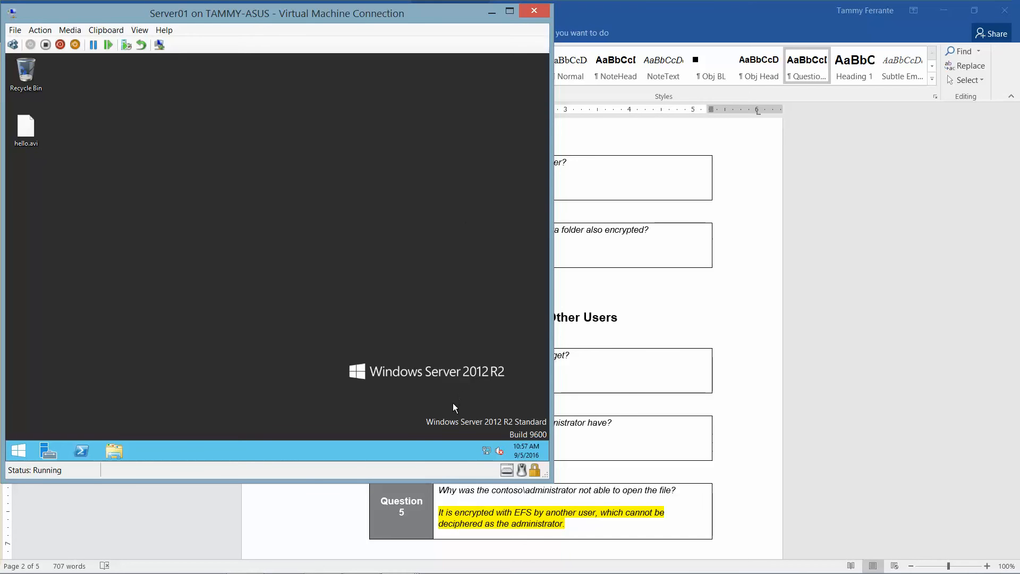
{"action": "mouse_move", "coordinate": [445, 565]}
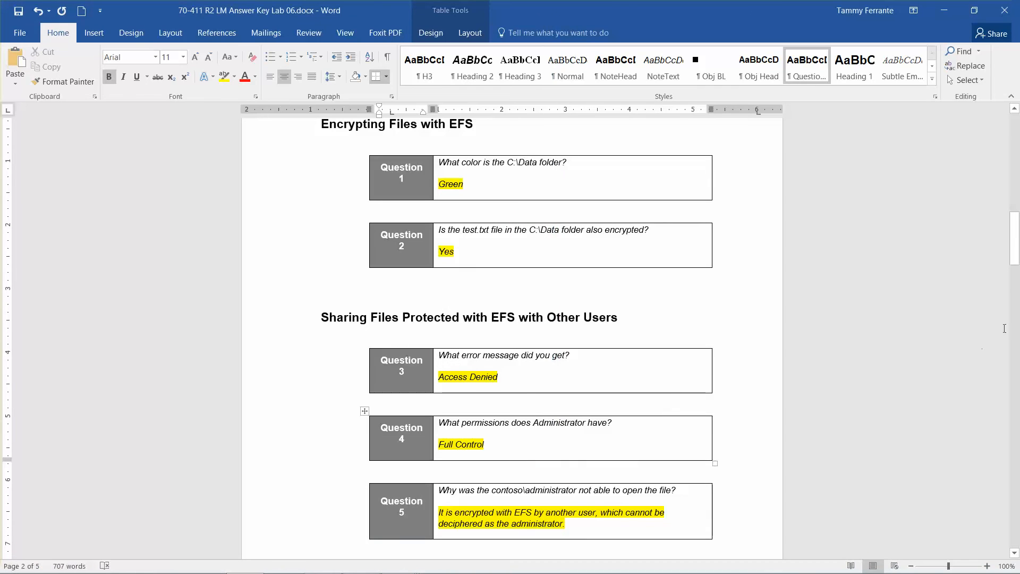
Step: Scroll the answer key to Question 6's No answer, then bring the Server01 window forward
{"action": "left_click_drag", "start_coordinate": [1016, 248], "coordinate": [1017, 267]}
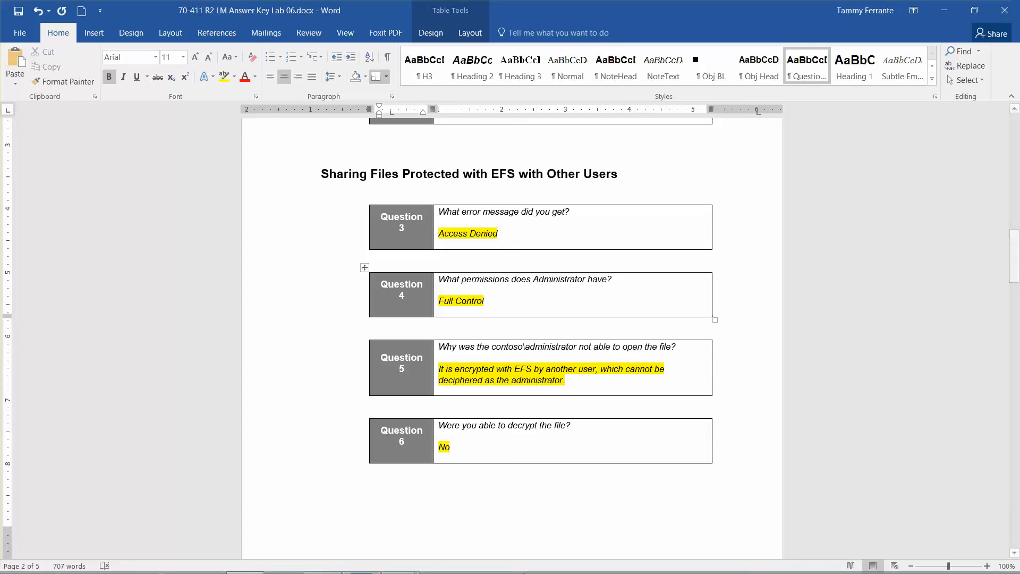
{"action": "mouse_move", "coordinate": [363, 570]}
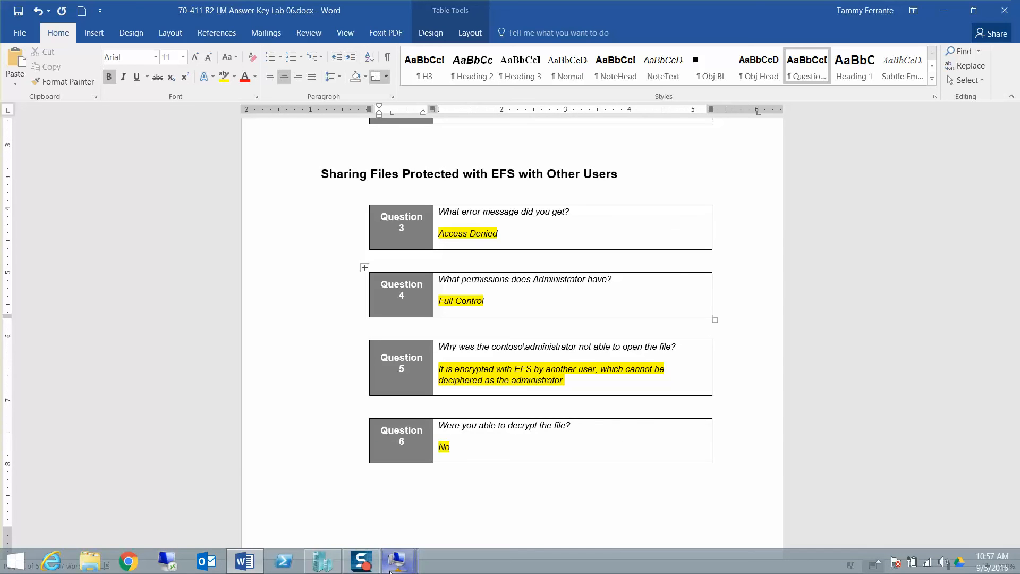
{"action": "mouse_move", "coordinate": [397, 560]}
{"action": "left_click", "coordinate": [401, 498]}
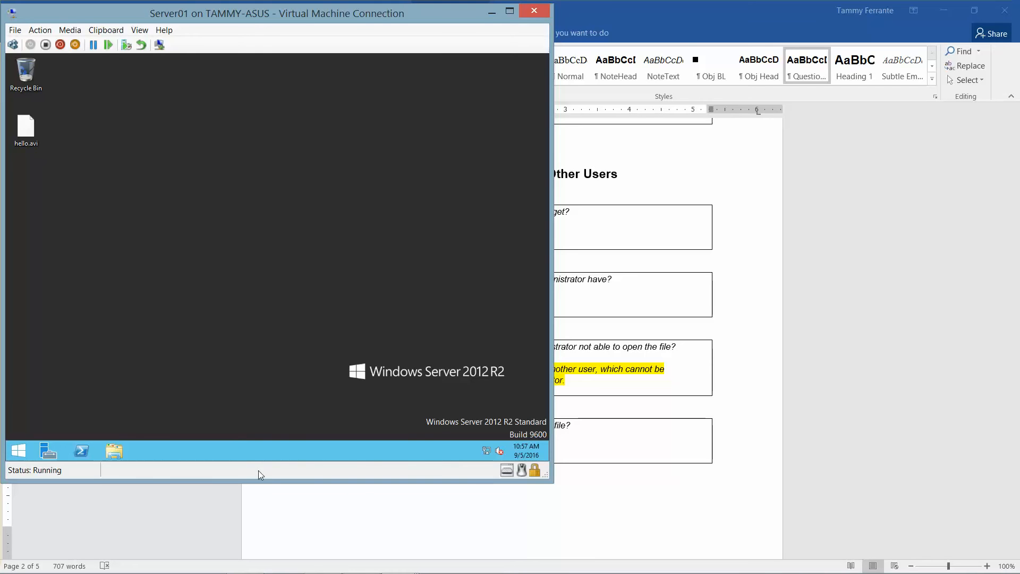
Step: Sign the administrator out of Server01 from the Start right-click menu
{"action": "right_click", "coordinate": [20, 457]}
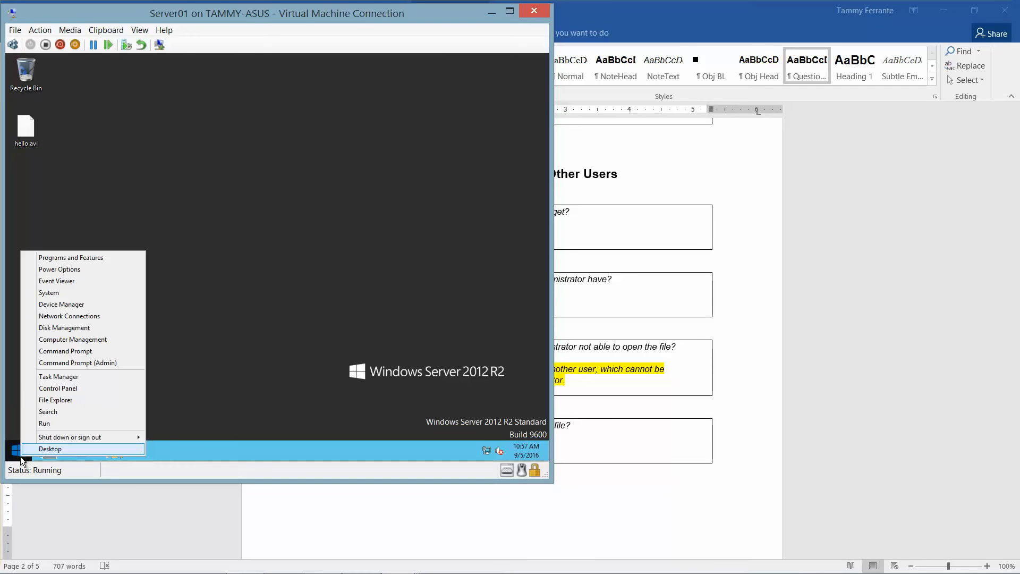
{"action": "mouse_move", "coordinate": [78, 437]}
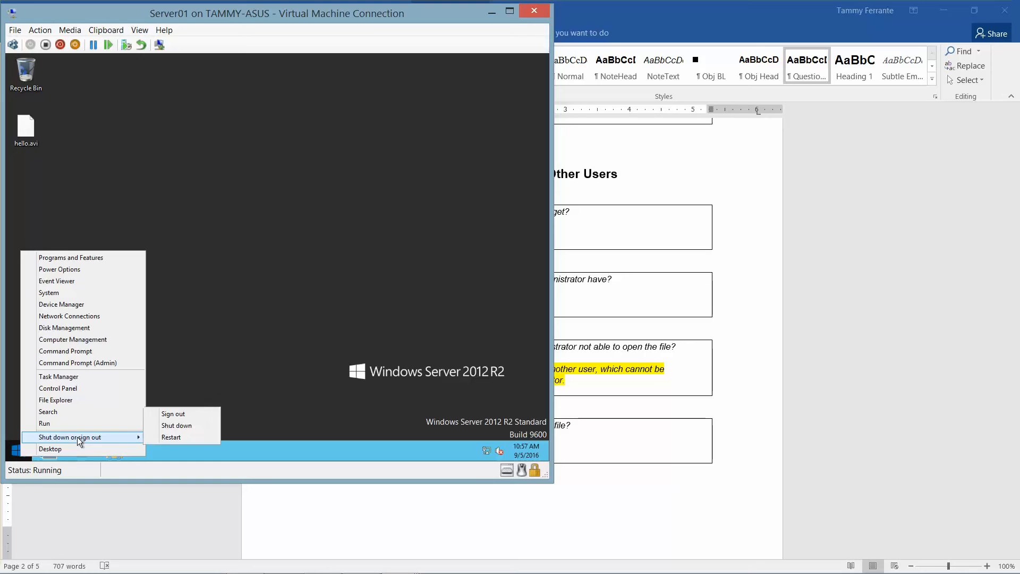
{"action": "left_click", "coordinate": [182, 416]}
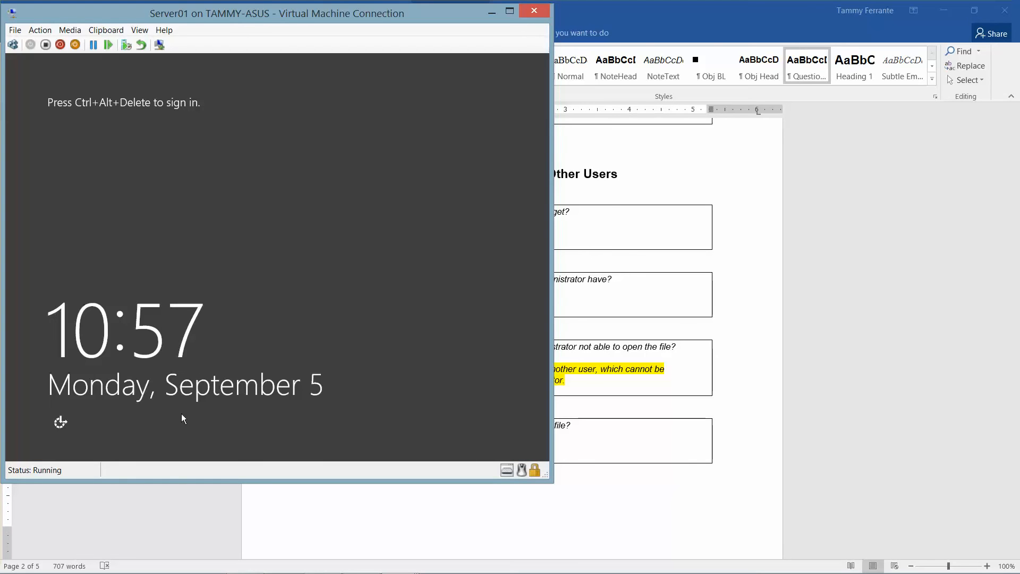
Step: Sign in as Other user contoso\user1 with that account's password
{"action": "left_click", "coordinate": [13, 45]}
{"action": "left_click", "coordinate": [321, 199]}
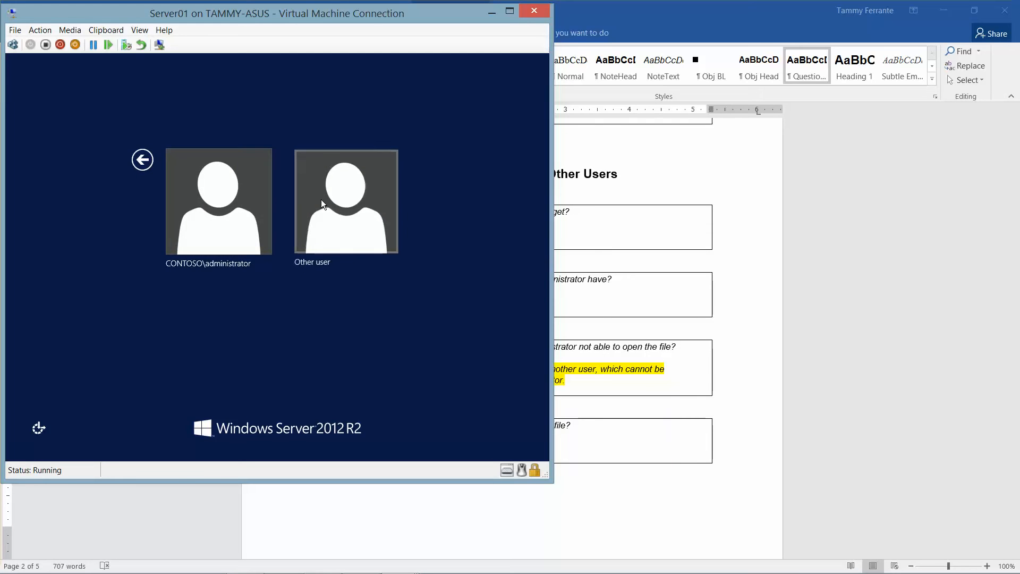
{"action": "type", "text": "co"}
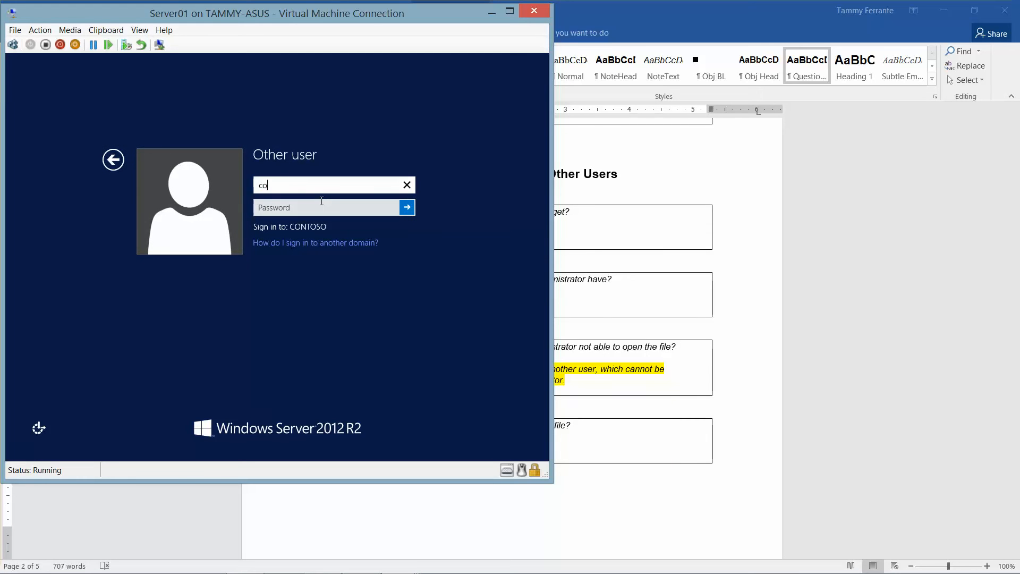
{"action": "type", "text": "ntoso\\user1"}
{"action": "key", "text": "Tab"}
{"action": "type", "text": "Pa"}
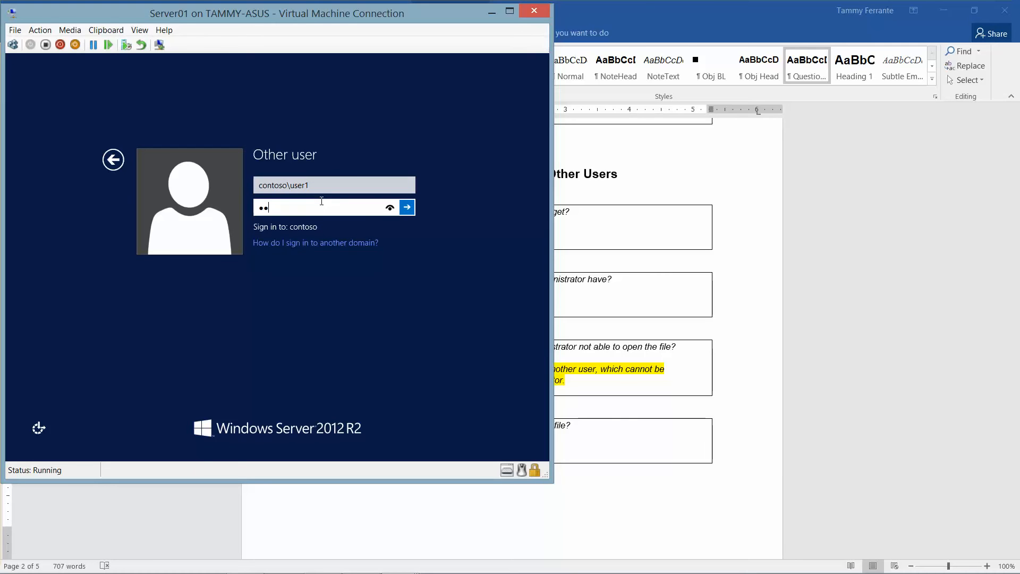
{"action": "key", "text": "BackSpace"}
{"action": "type", "text": "Pa$$w0rd"}
{"action": "key", "text": "Return"}
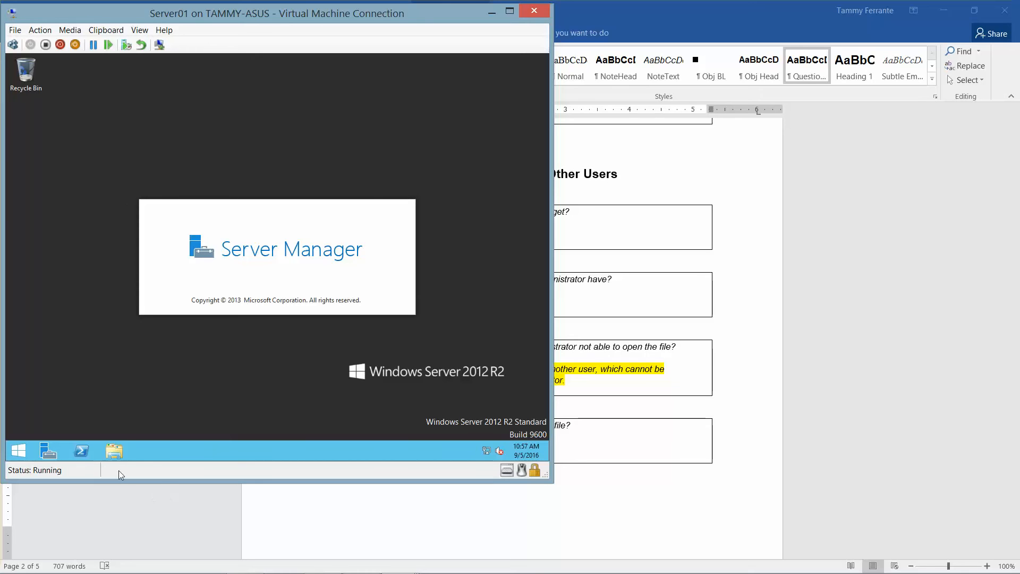
Step: Open the C:\Data folder in File Explorer
{"action": "left_click", "coordinate": [112, 457]}
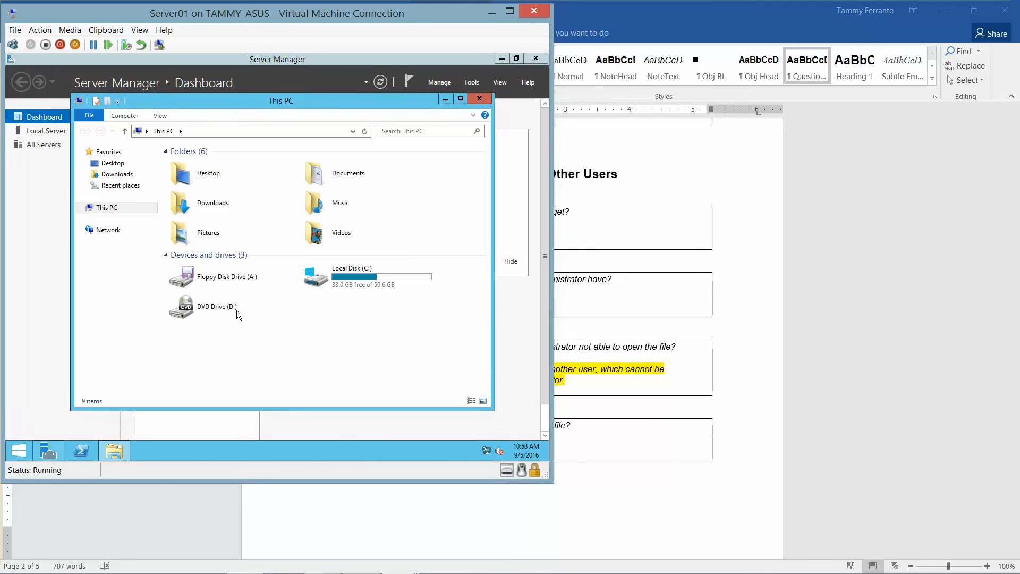
{"action": "double_click", "coordinate": [352, 276]}
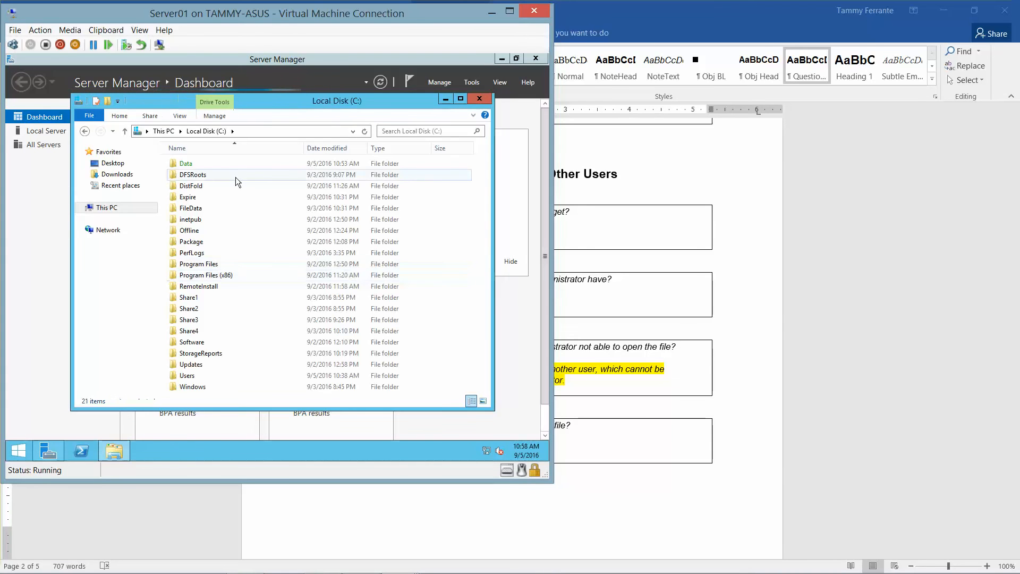
{"action": "left_click", "coordinate": [203, 165]}
{"action": "right_click", "coordinate": [203, 168]}
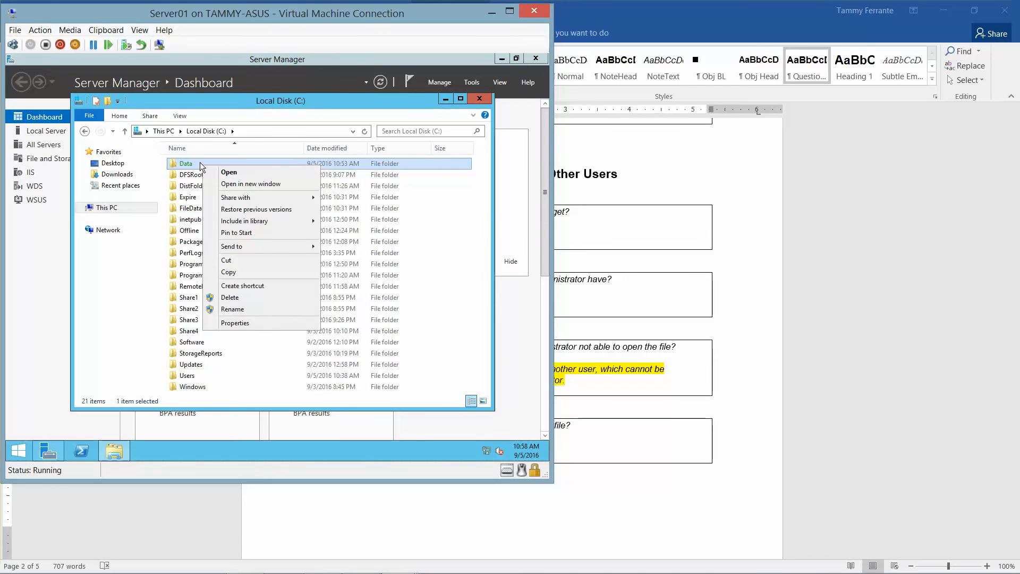
{"action": "double_click", "coordinate": [194, 166]}
Step: Clear Encrypt contents on the Data folder, applying it to subfolders and files with administrator permission
{"action": "right_click", "coordinate": [193, 163]}
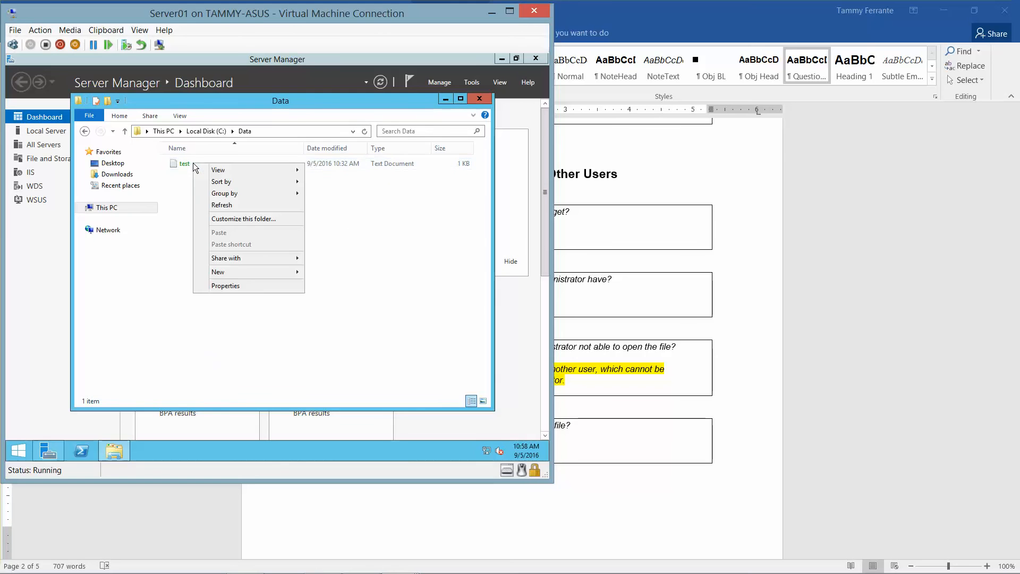
{"action": "left_click", "coordinate": [245, 286]}
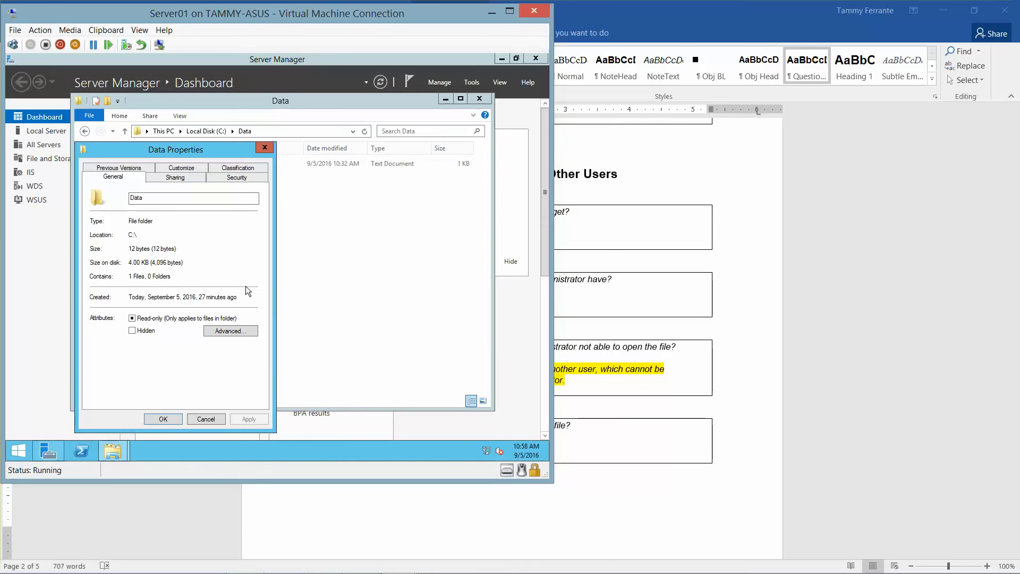
{"action": "left_click", "coordinate": [245, 330]}
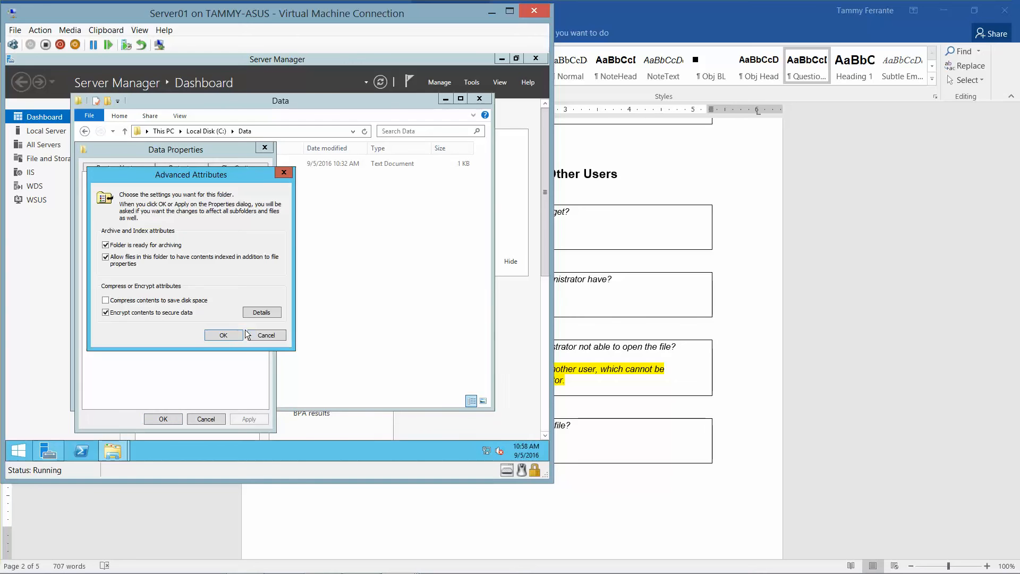
{"action": "left_click", "coordinate": [105, 312]}
{"action": "left_click", "coordinate": [227, 333]}
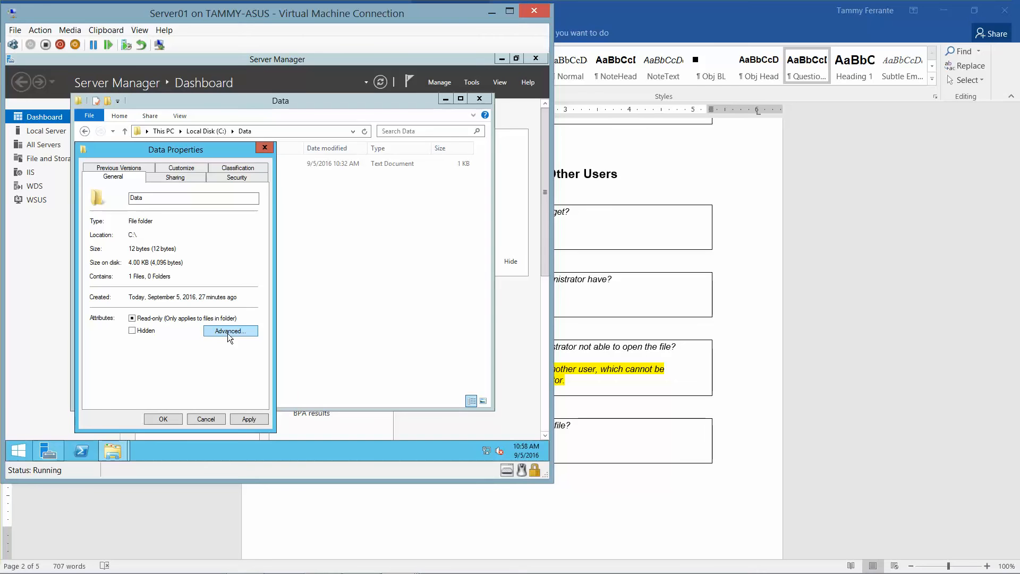
{"action": "left_click", "coordinate": [163, 418]}
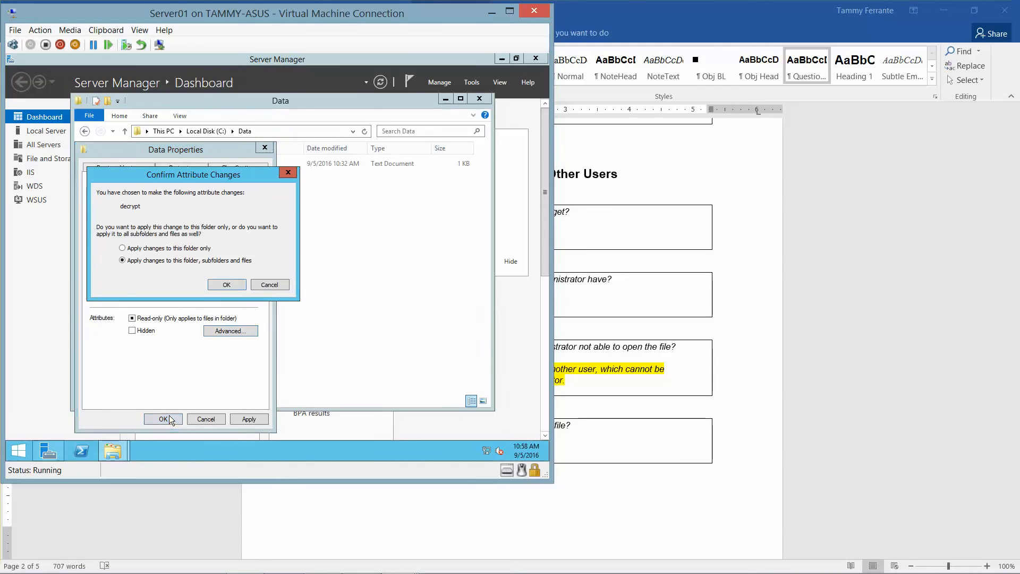
{"action": "left_click", "coordinate": [227, 284]}
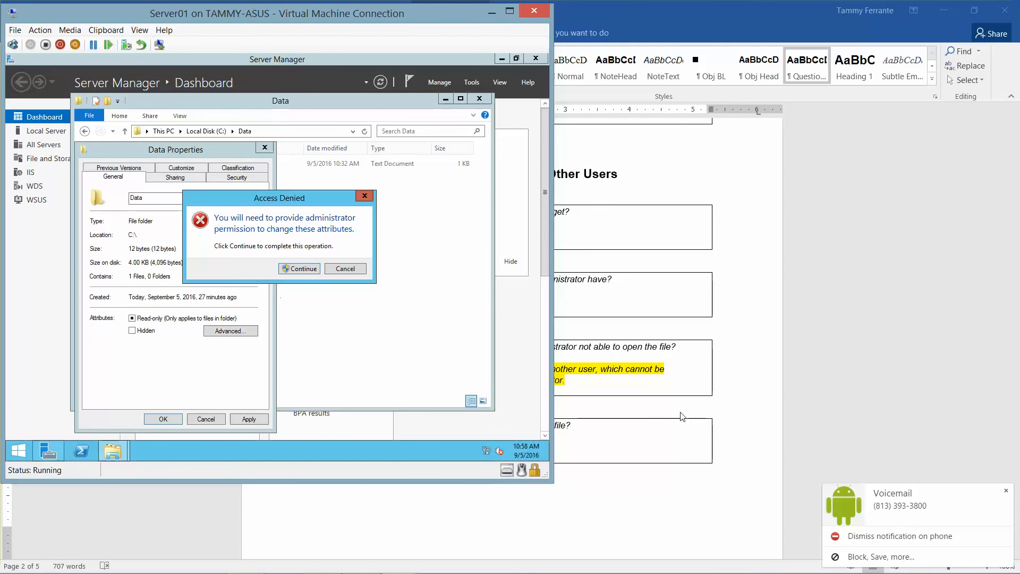
{"action": "left_click", "coordinate": [299, 269]}
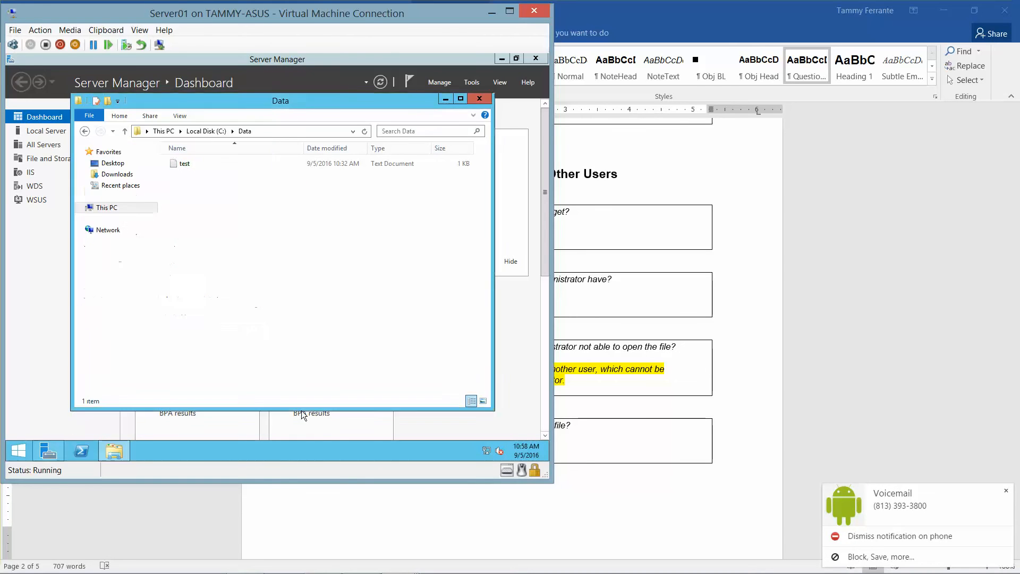
{"action": "mouse_move", "coordinate": [404, 571]}
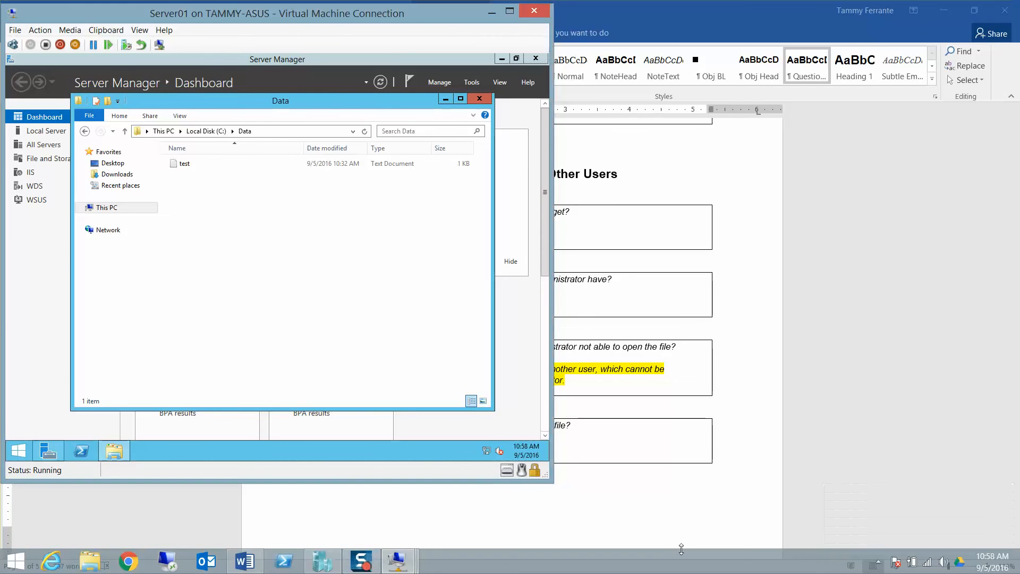
Step: Close the Data folder window and sign User1 out of Server01
{"action": "left_click", "coordinate": [483, 101]}
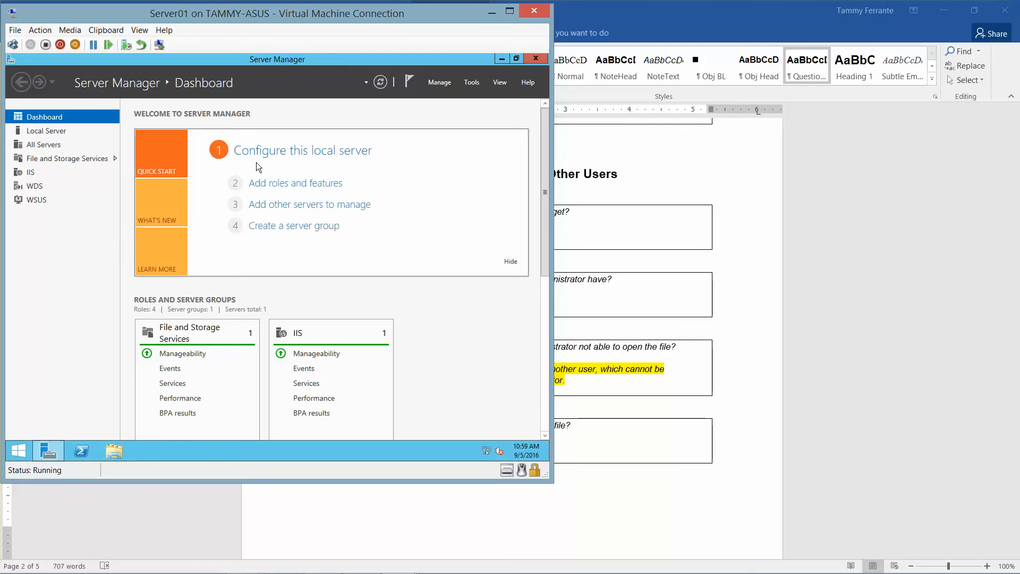
{"action": "right_click", "coordinate": [18, 451]}
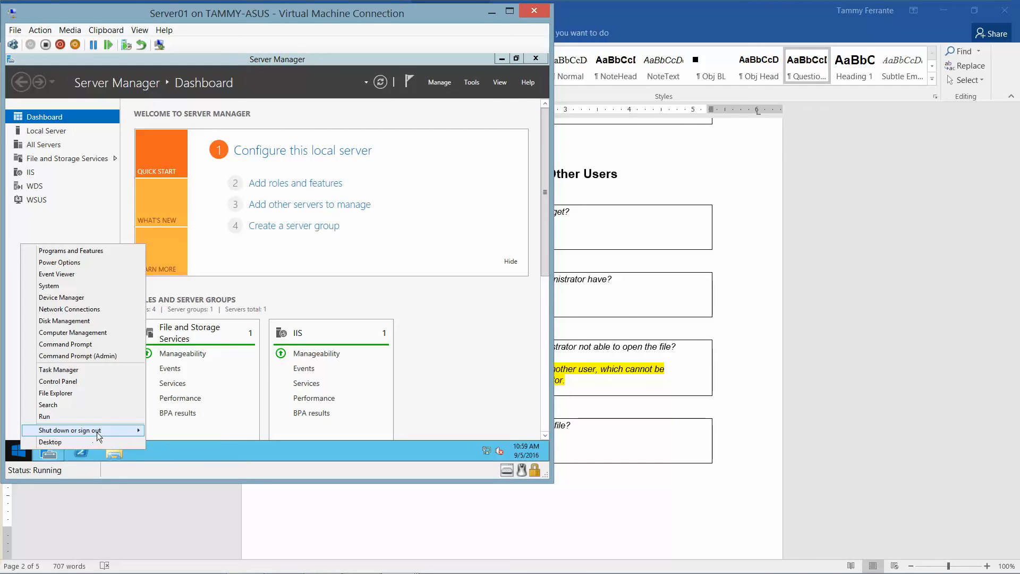
{"action": "mouse_move", "coordinate": [97, 432]}
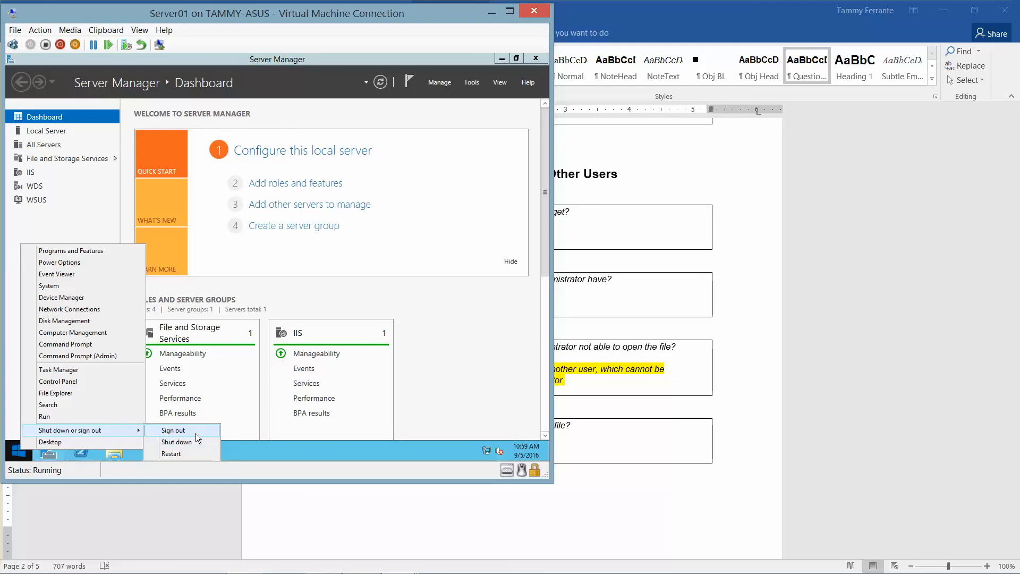
{"action": "left_click", "coordinate": [196, 434]}
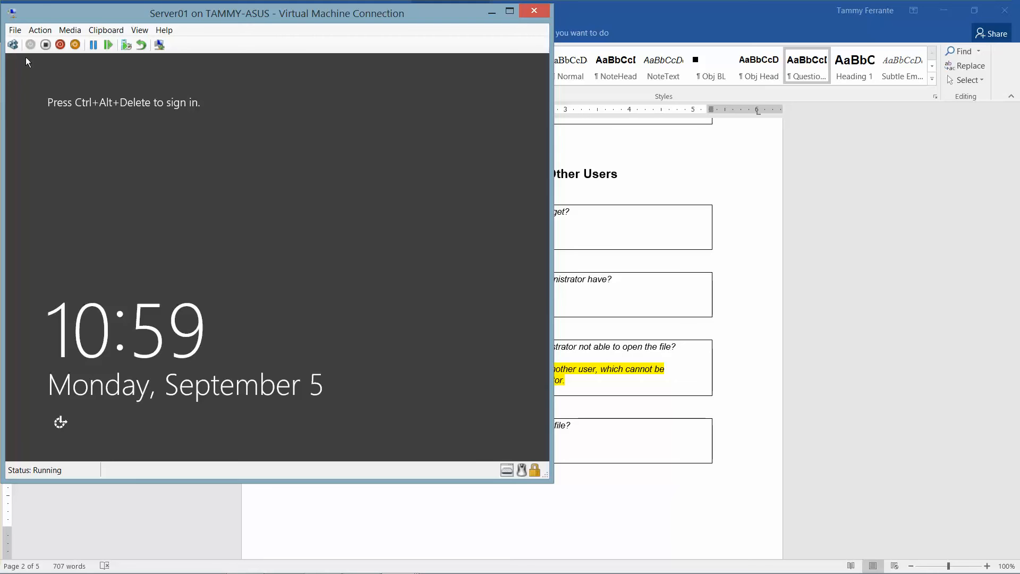
Step: Sign in as Other user contoso\administrator with the administrator password
{"action": "left_click", "coordinate": [14, 45]}
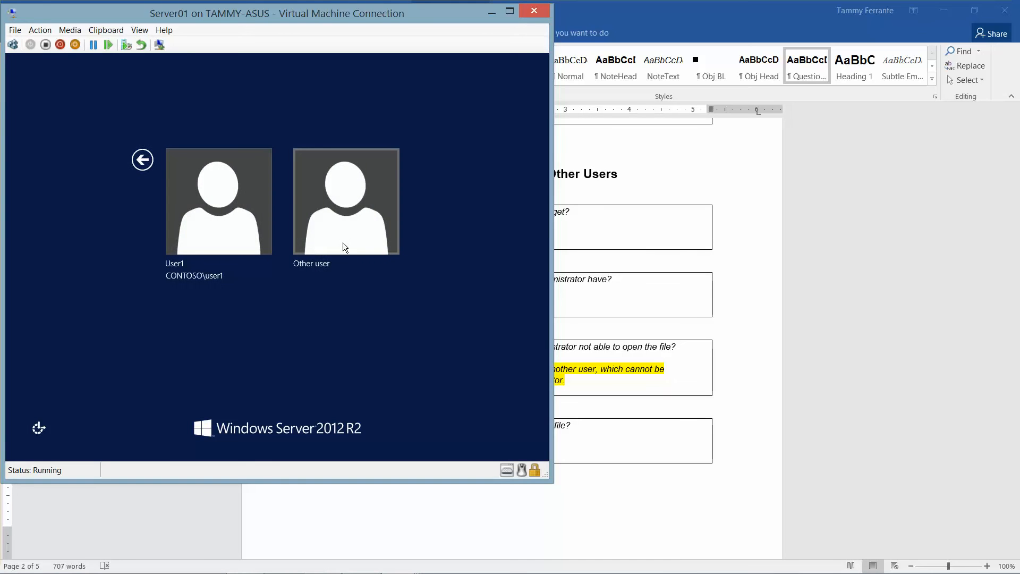
{"action": "left_click", "coordinate": [343, 242]}
{"action": "type", "text": "con"}
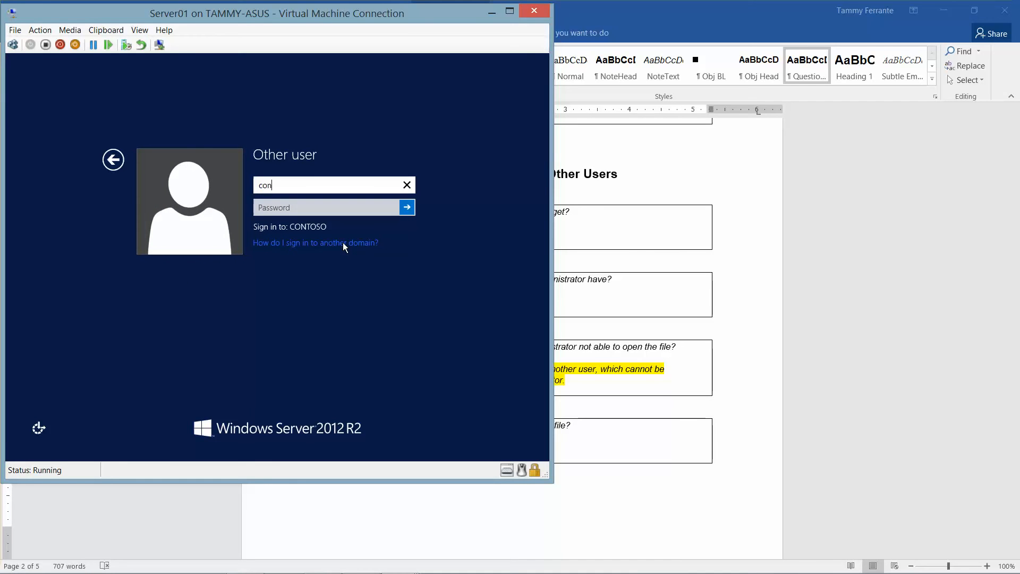
{"action": "type", "text": "toso\\administrator"}
{"action": "key", "text": "Tab"}
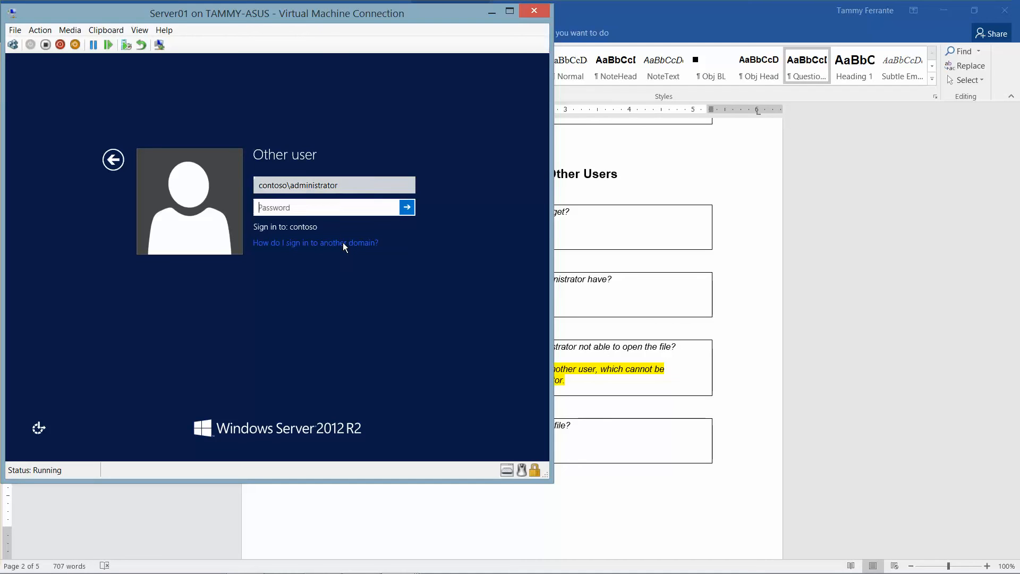
{"action": "type", "text": "Pa$$w0rd"}
{"action": "key", "text": "Return"}
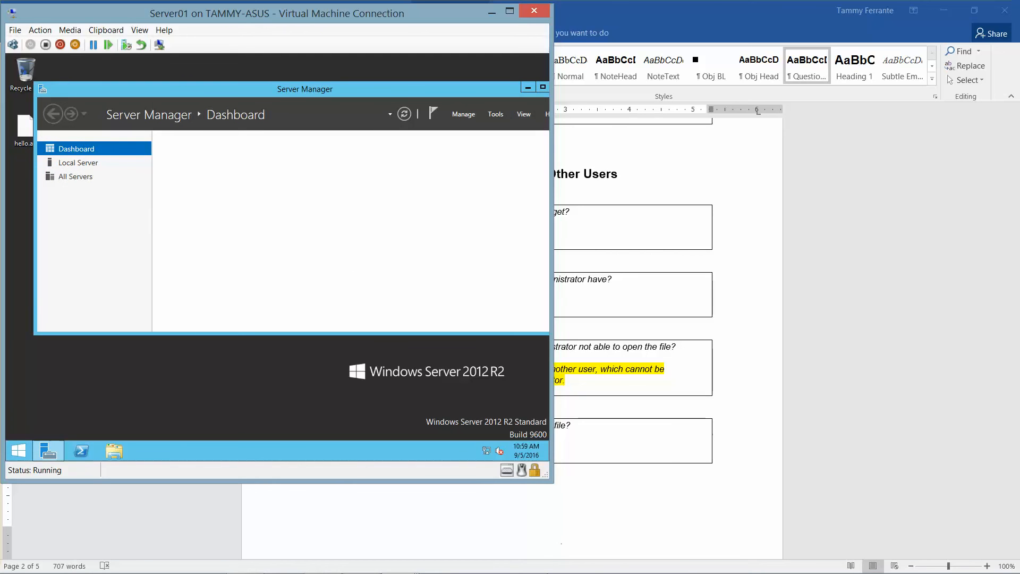
{"action": "mouse_move", "coordinate": [466, 566]}
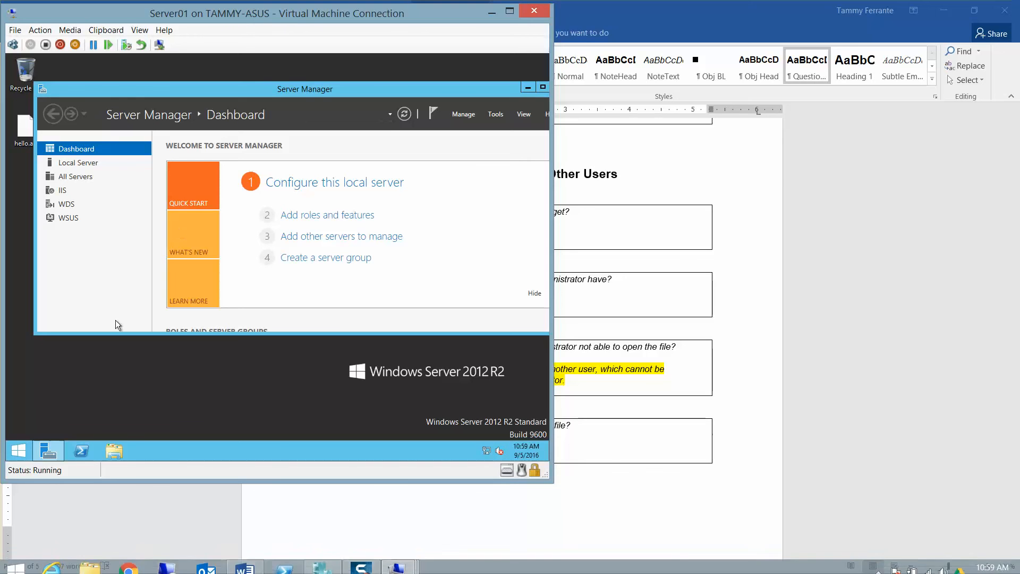
Step: Open the C:\Data folder in File Explorer
{"action": "left_click", "coordinate": [118, 451]}
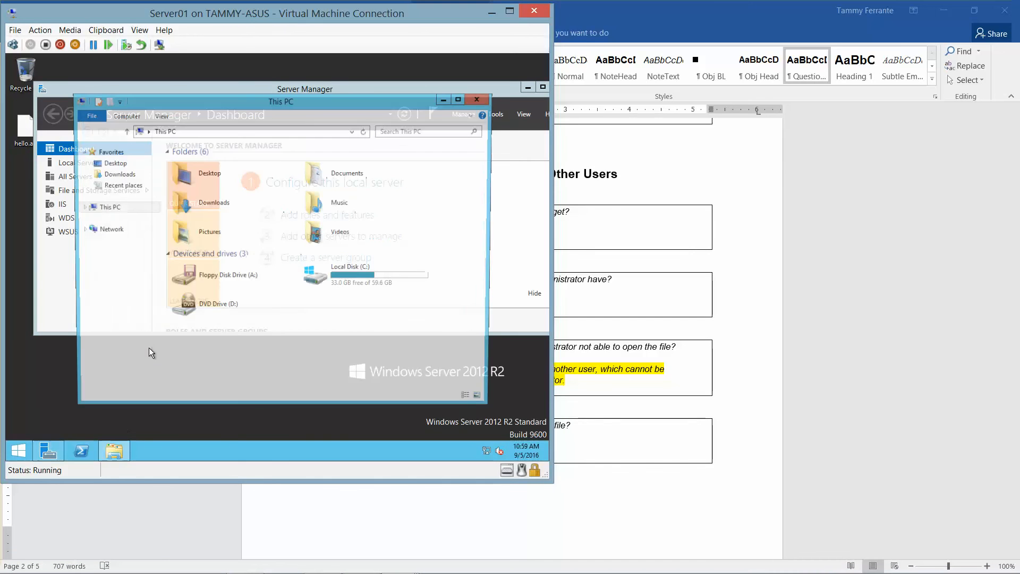
{"action": "double_click", "coordinate": [359, 274]}
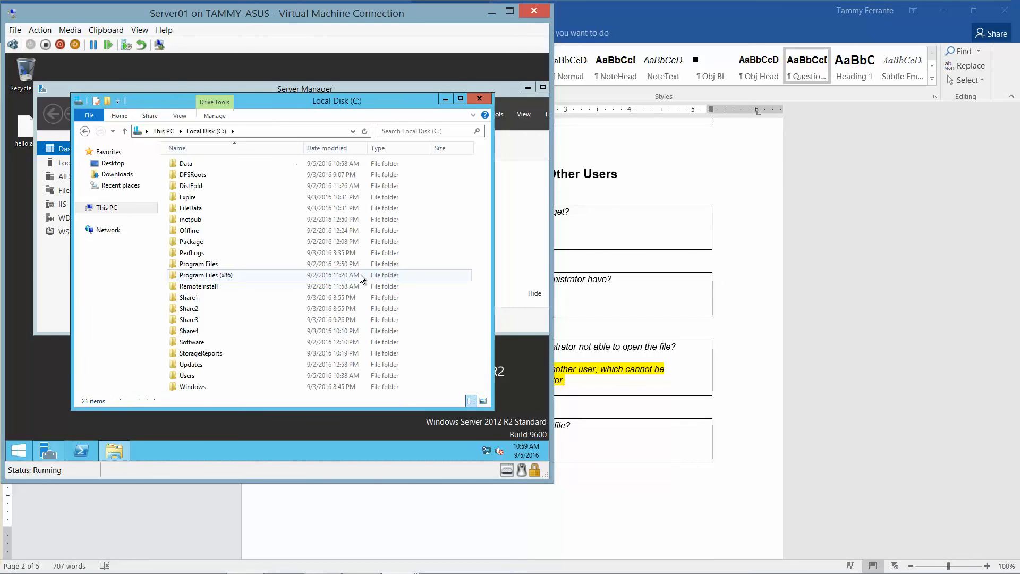
{"action": "double_click", "coordinate": [207, 164]}
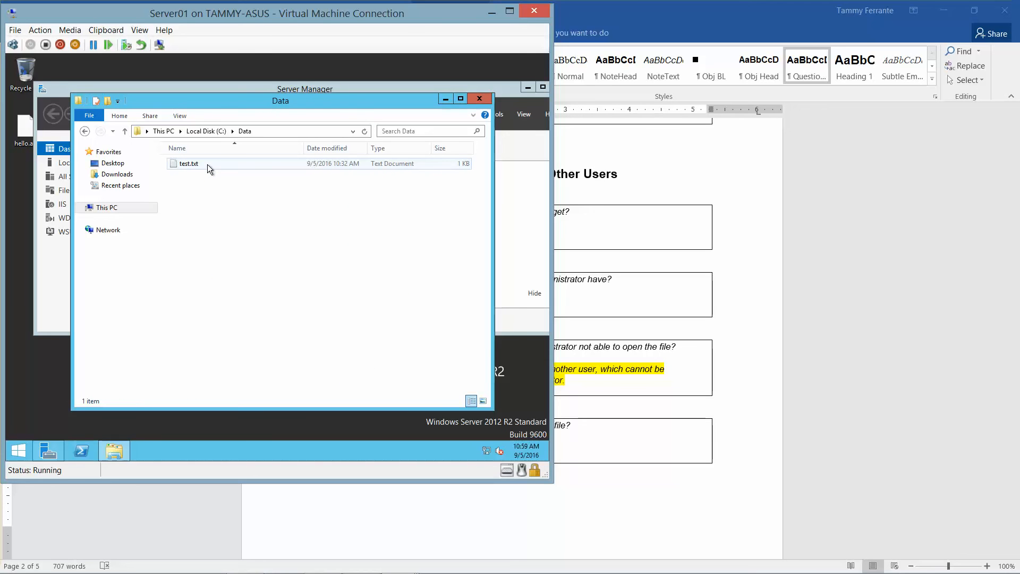
{"action": "right_click", "coordinate": [207, 164]}
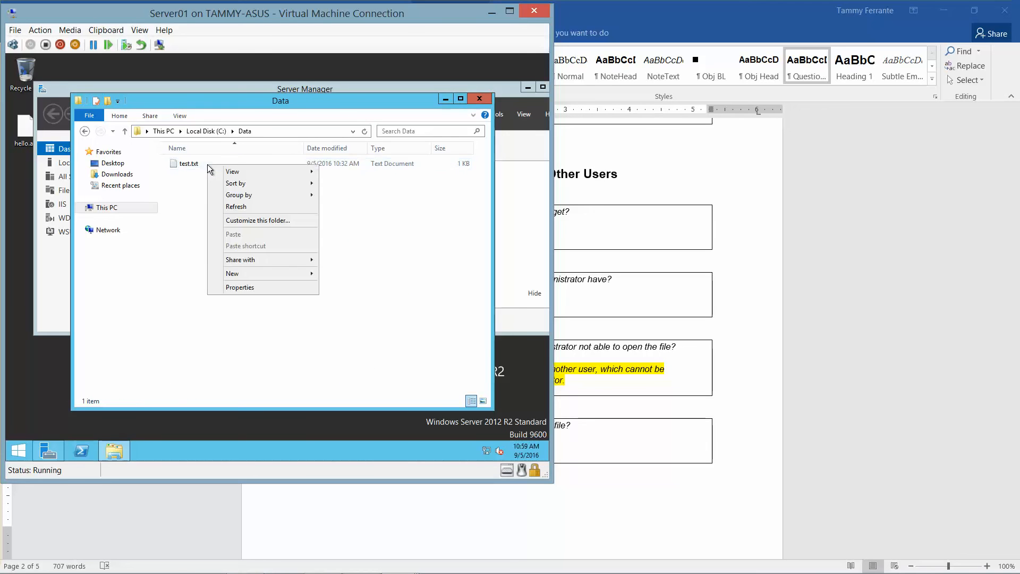
Step: Encrypt test.txt via Properties > Advanced, encrypting the file and its parent folder
{"action": "left_click", "coordinate": [200, 161]}
{"action": "right_click", "coordinate": [199, 162]}
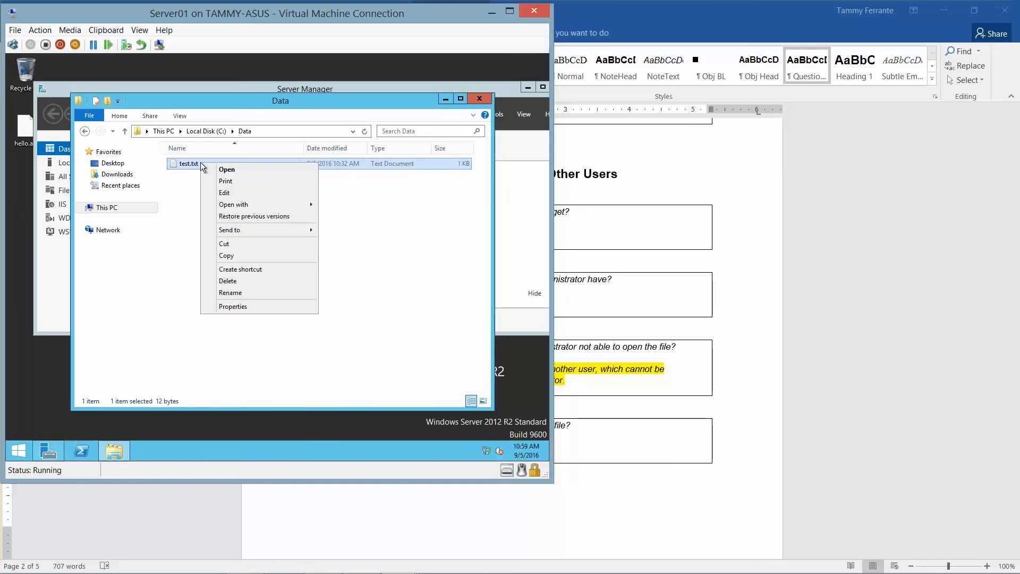
{"action": "left_click", "coordinate": [248, 306]}
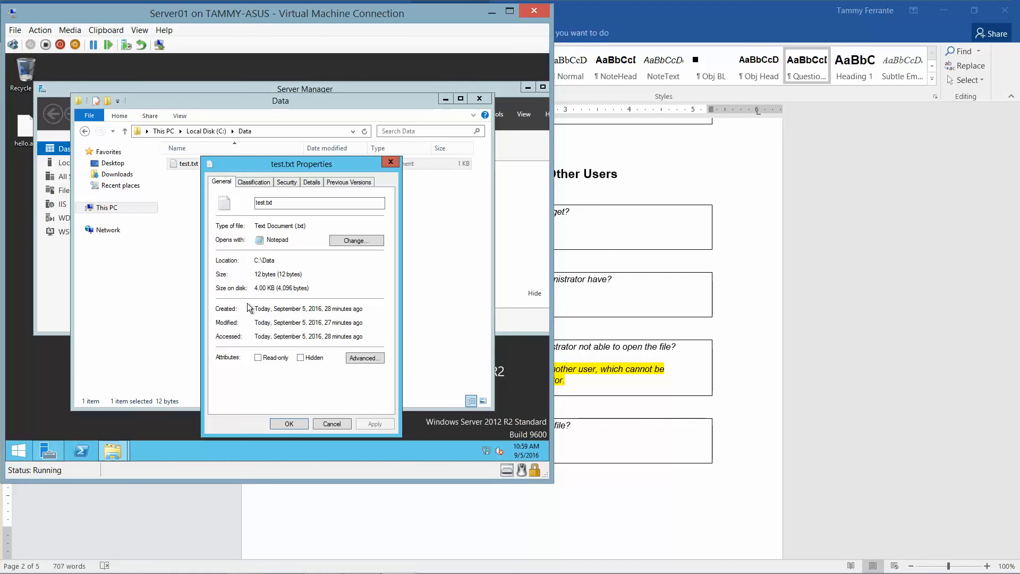
{"action": "left_click", "coordinate": [366, 357]}
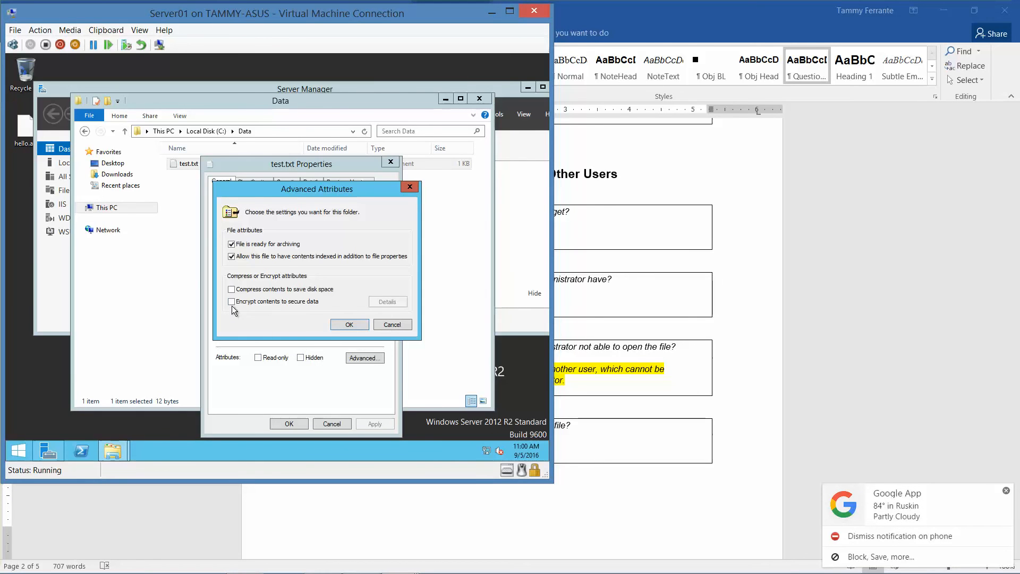
{"action": "left_click", "coordinate": [350, 324]}
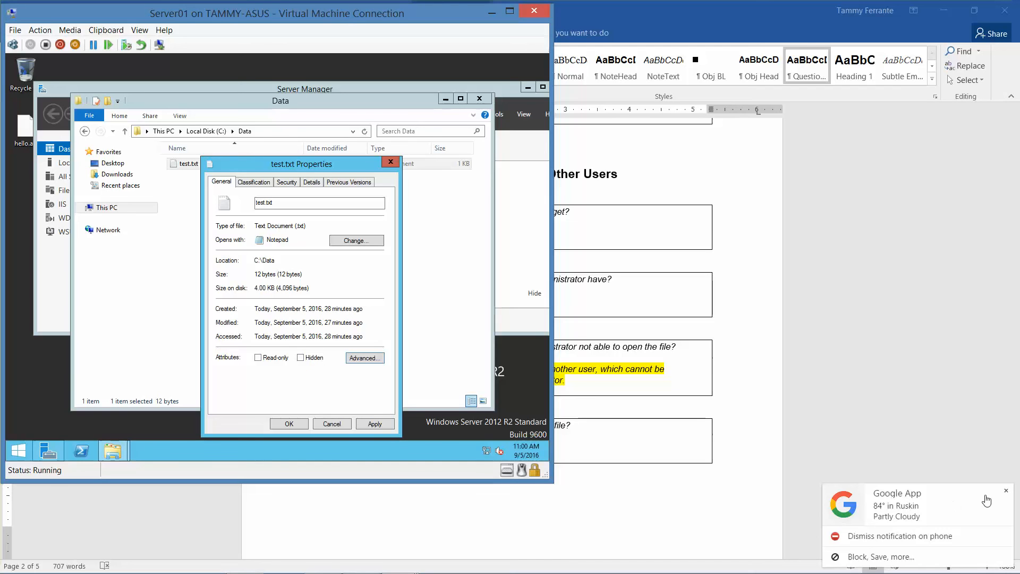
{"action": "left_click", "coordinate": [1005, 491]}
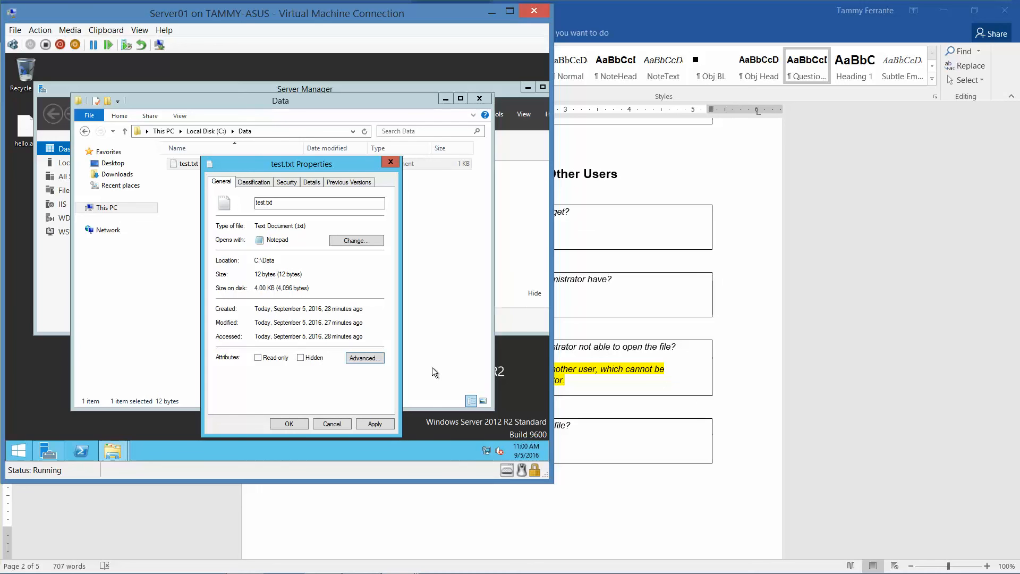
{"action": "left_click", "coordinate": [288, 422]}
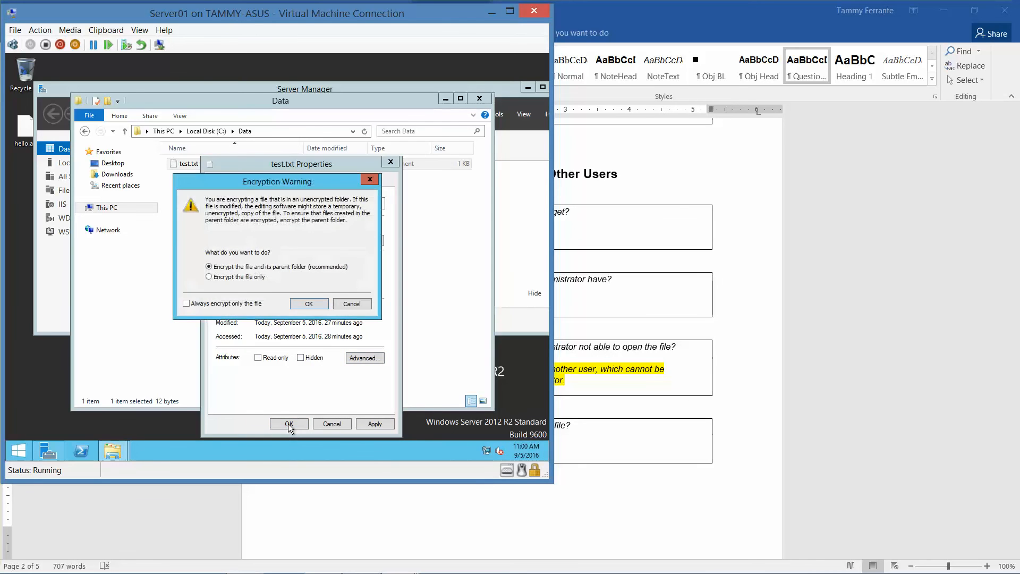
{"action": "left_click", "coordinate": [303, 303]}
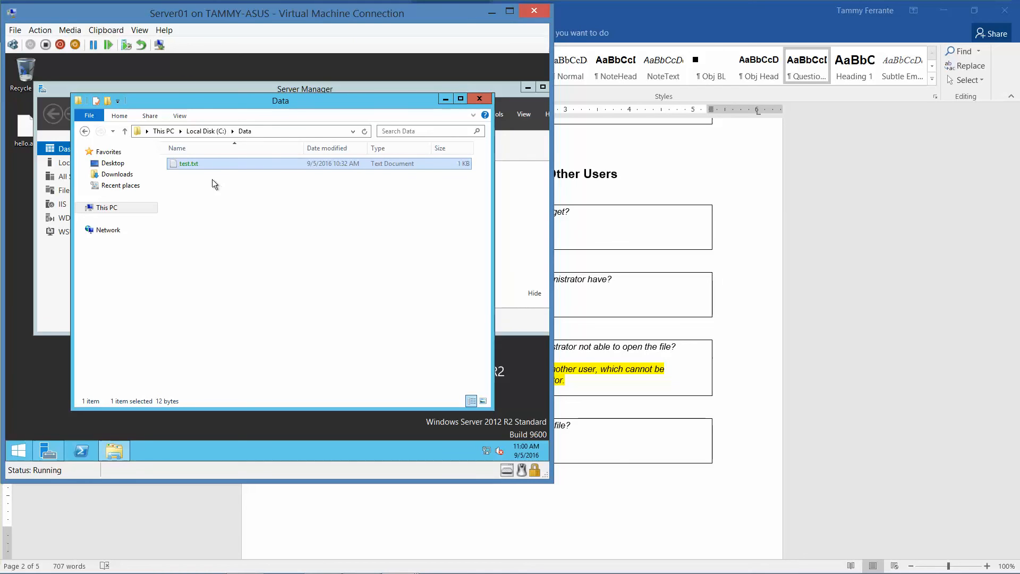
Step: From test.txt's advanced attributes, open the encryption user details and add a user
{"action": "right_click", "coordinate": [202, 164]}
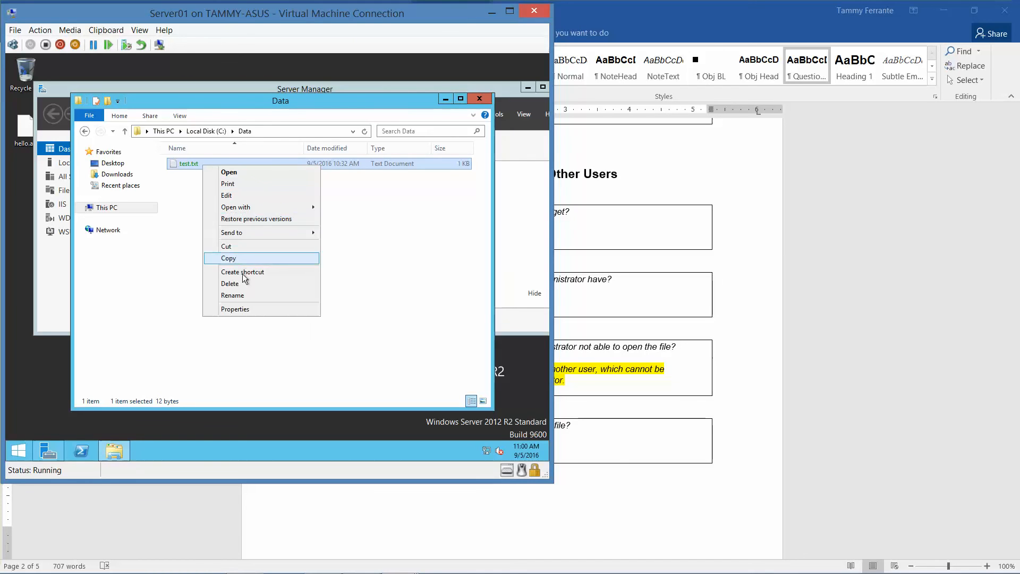
{"action": "left_click", "coordinate": [256, 312]}
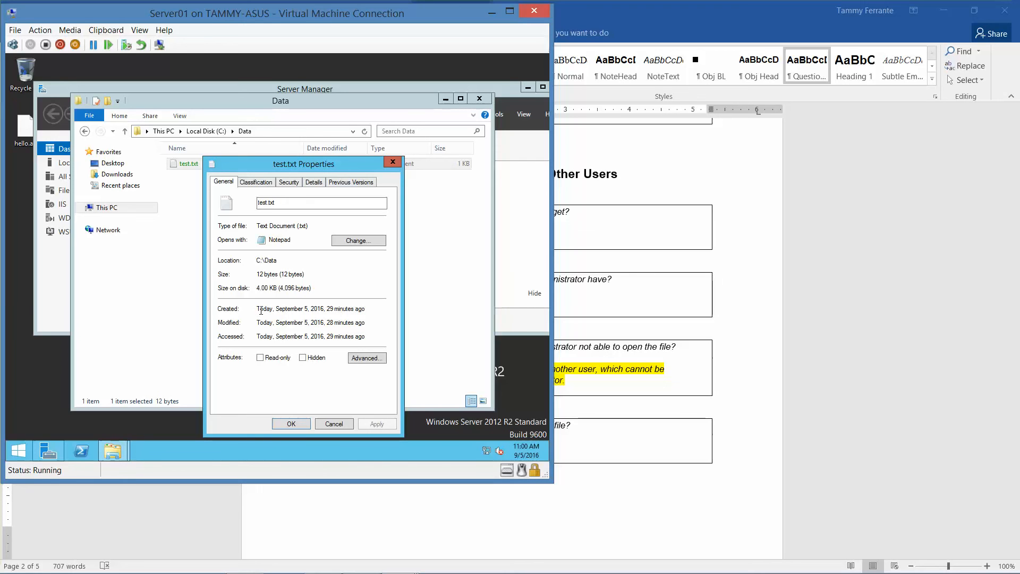
{"action": "left_click", "coordinate": [372, 358]}
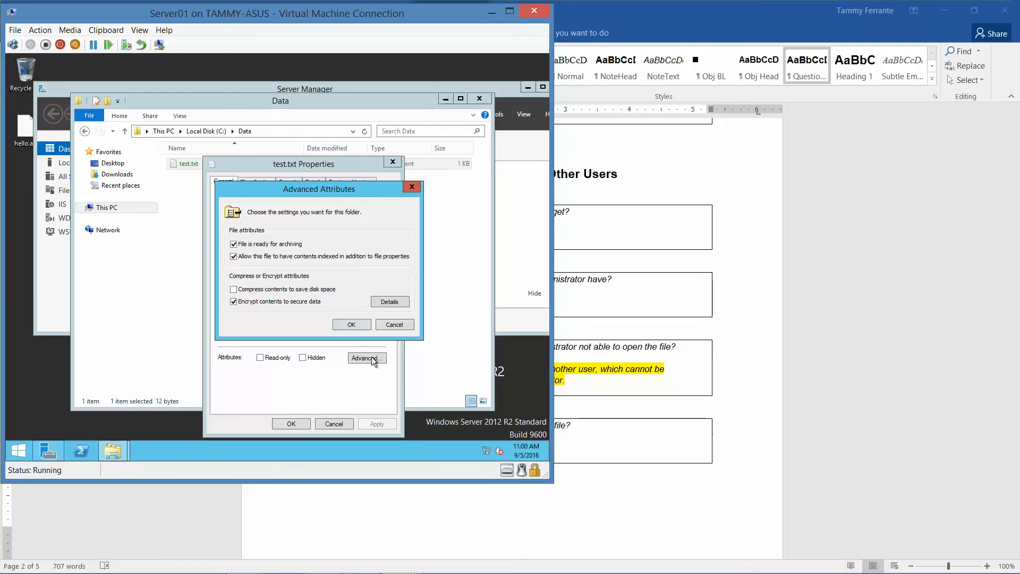
{"action": "left_click", "coordinate": [392, 301]}
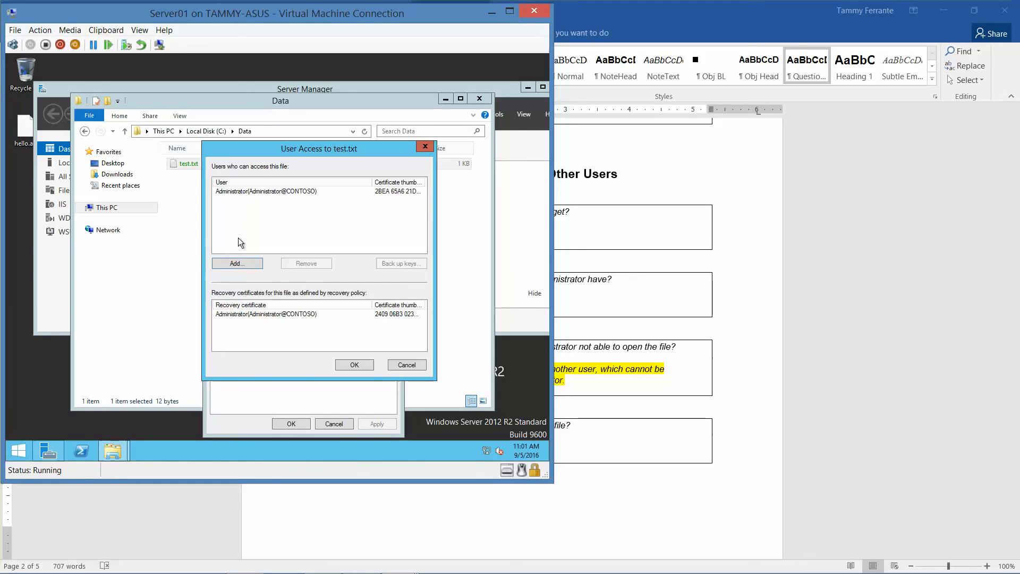
{"action": "left_click", "coordinate": [237, 263]}
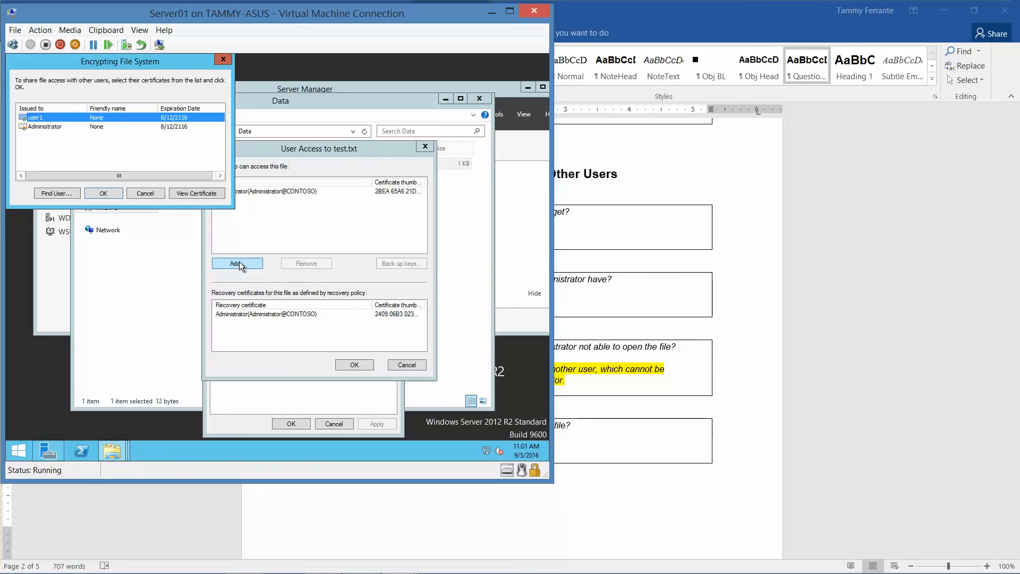
Step: View user1's certificate details, selecting Enhanced Key Usage: Encrypting File System
{"action": "left_click", "coordinate": [184, 193]}
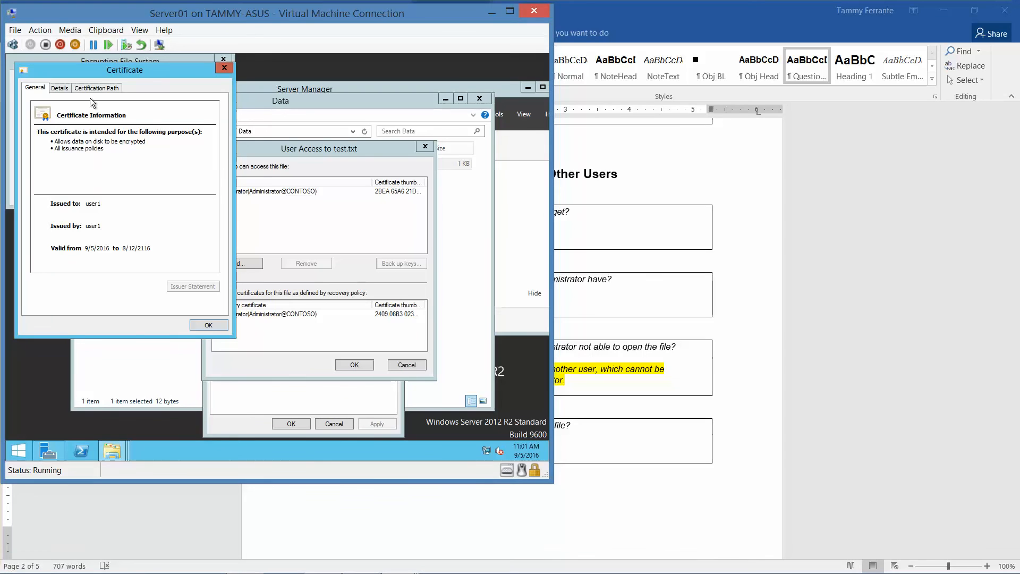
{"action": "left_click", "coordinate": [64, 89]}
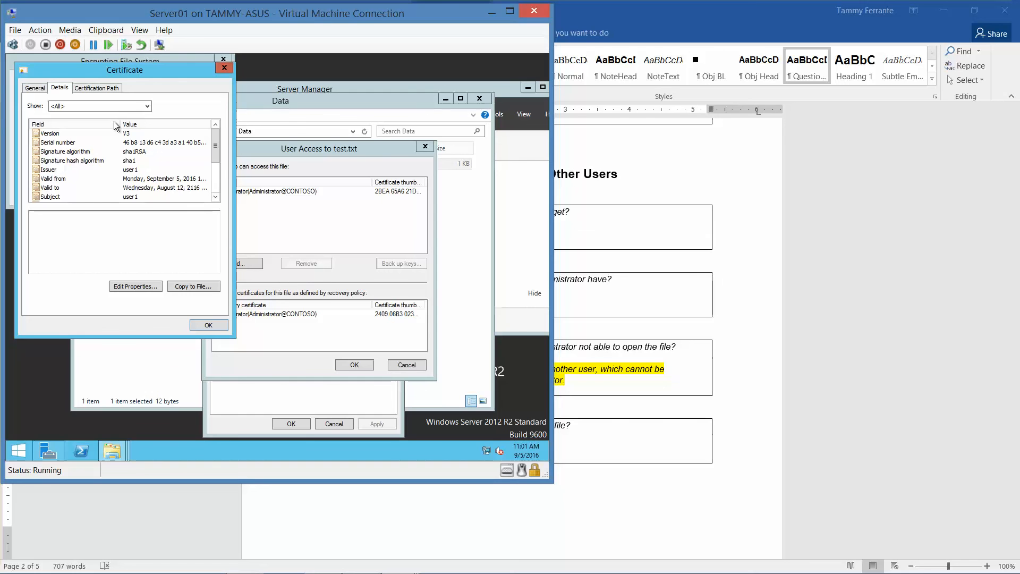
{"action": "left_click", "coordinate": [216, 197]}
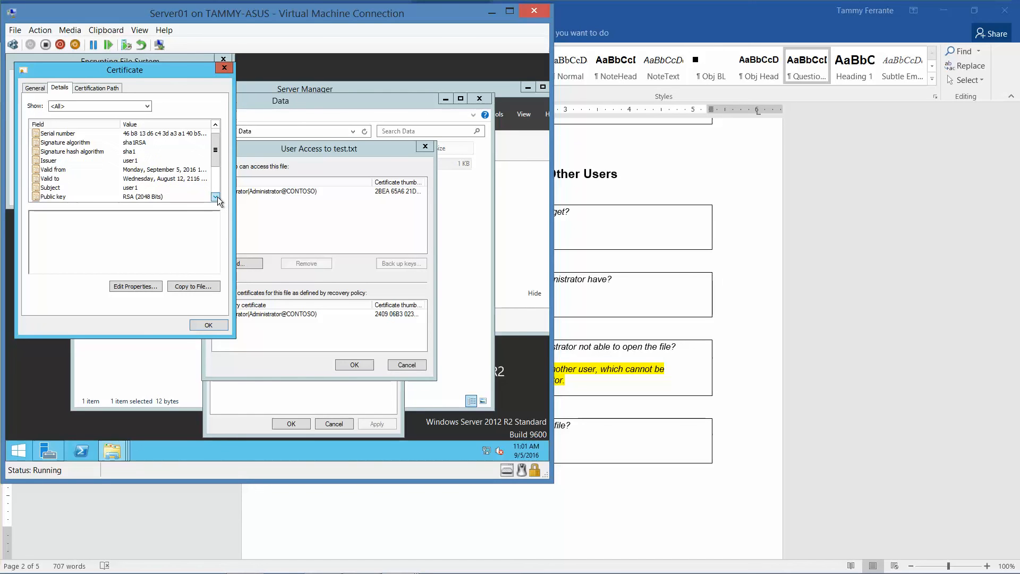
{"action": "left_click", "coordinate": [216, 197]}
{"action": "left_click", "coordinate": [217, 196]}
{"action": "left_click", "coordinate": [216, 196]}
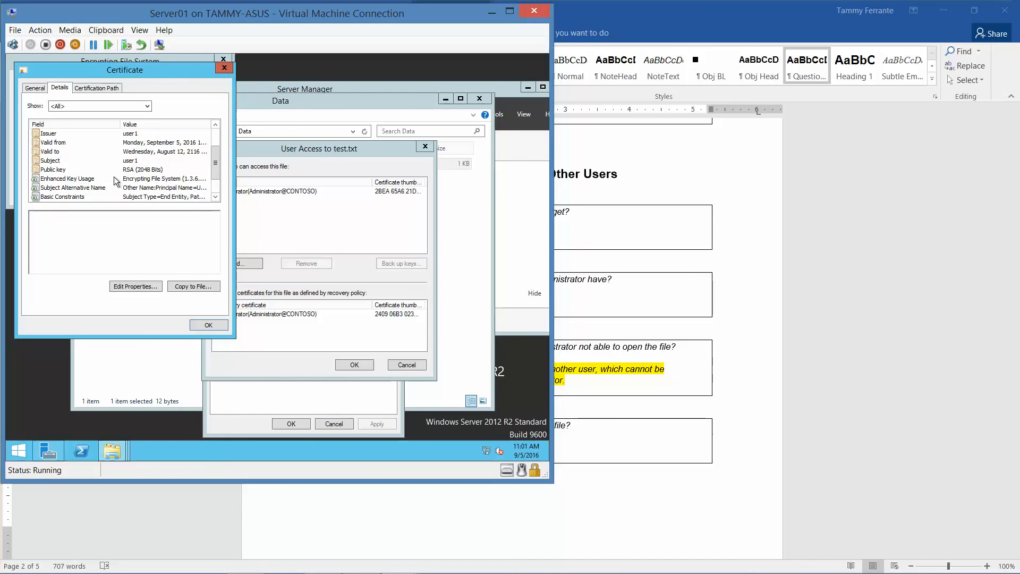
{"action": "left_click", "coordinate": [133, 180]}
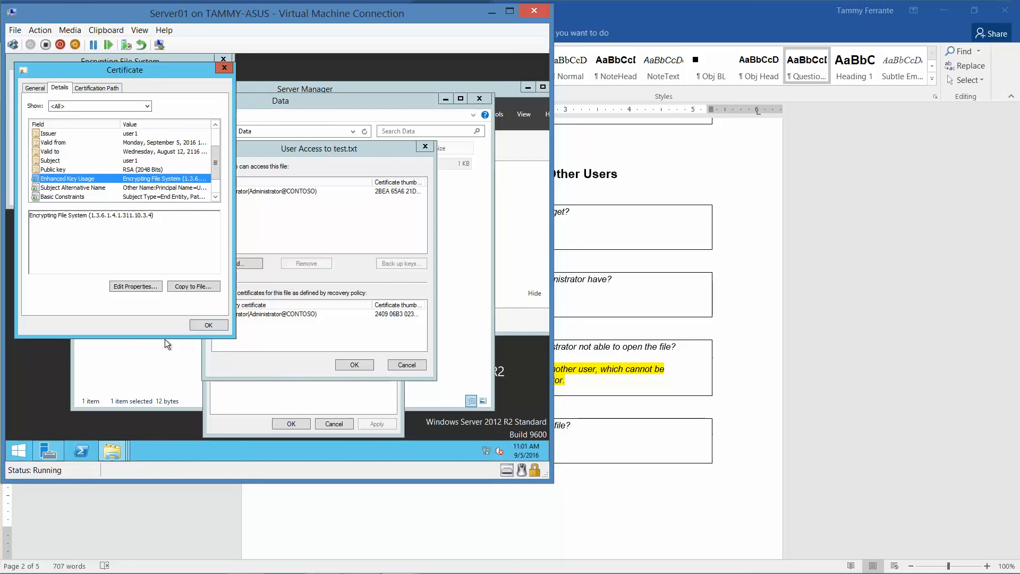
Step: In Word, move below the Question 6 table to Question 7's Encrypting File System answer
{"action": "mouse_move", "coordinate": [273, 563]}
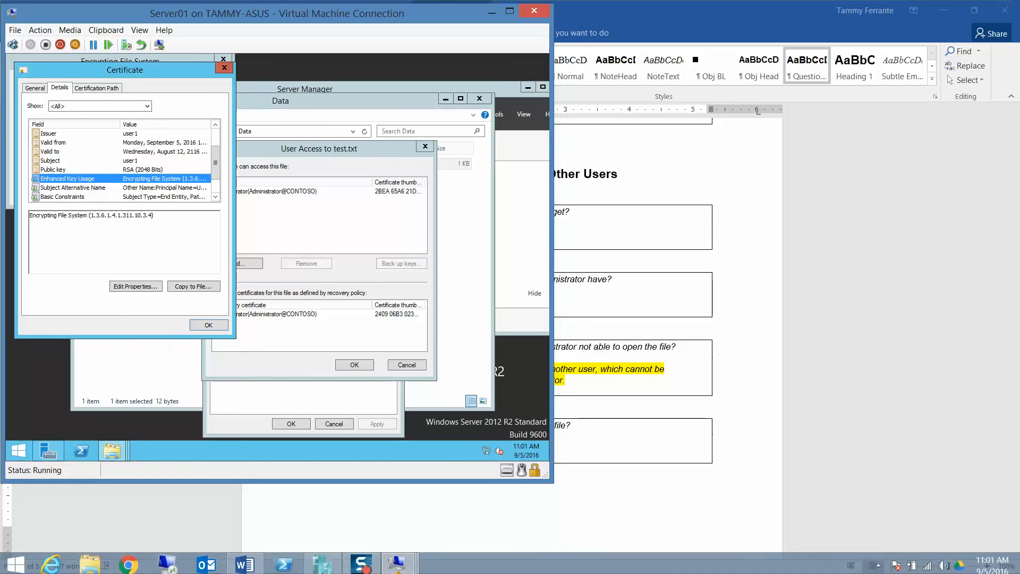
{"action": "left_click", "coordinate": [246, 561]}
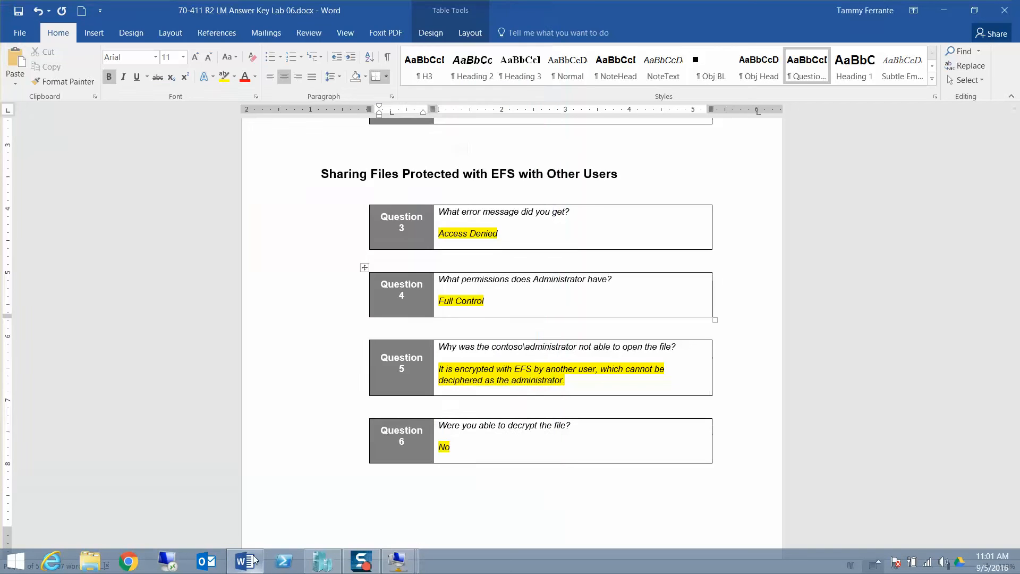
{"action": "left_click", "coordinate": [364, 490]}
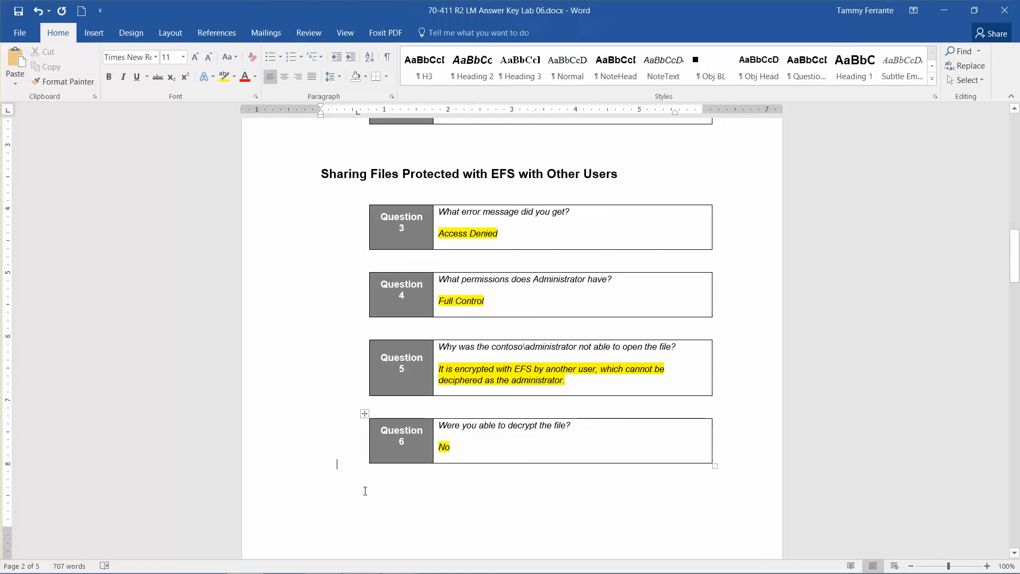
{"action": "scroll", "coordinate": [364, 491], "scroll_direction": "down", "scroll_amount": 5}
{"action": "key", "text": "Down"}
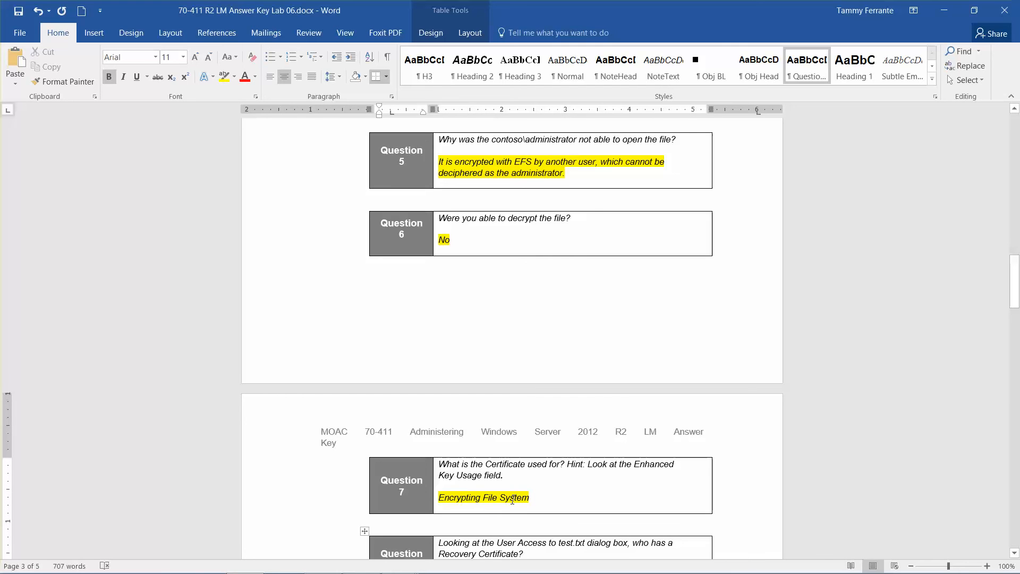
{"action": "mouse_move", "coordinate": [401, 572]}
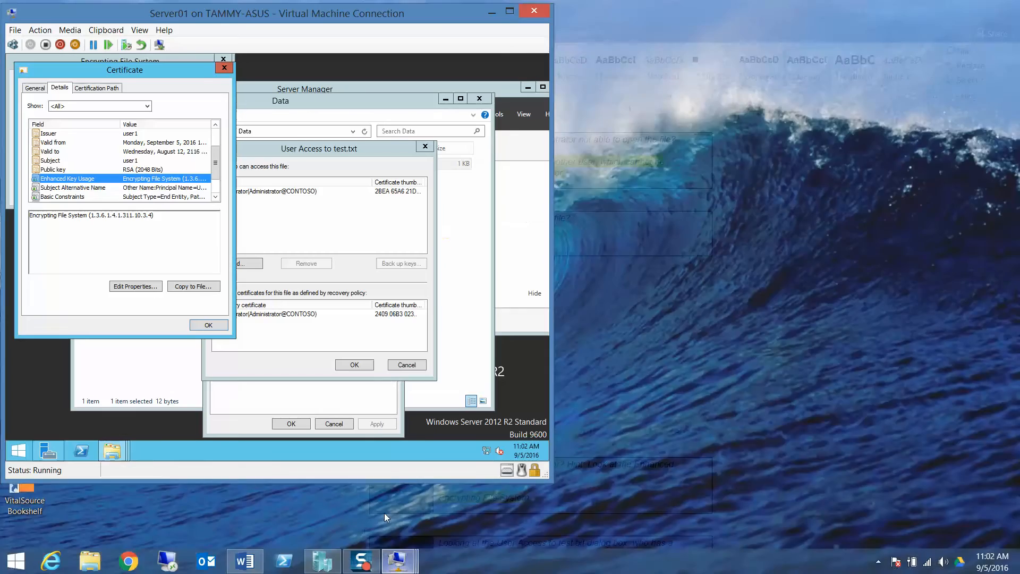
Step: Close the certificate and confirm user1 as an additional user of test.txt
{"action": "left_click", "coordinate": [384, 512]}
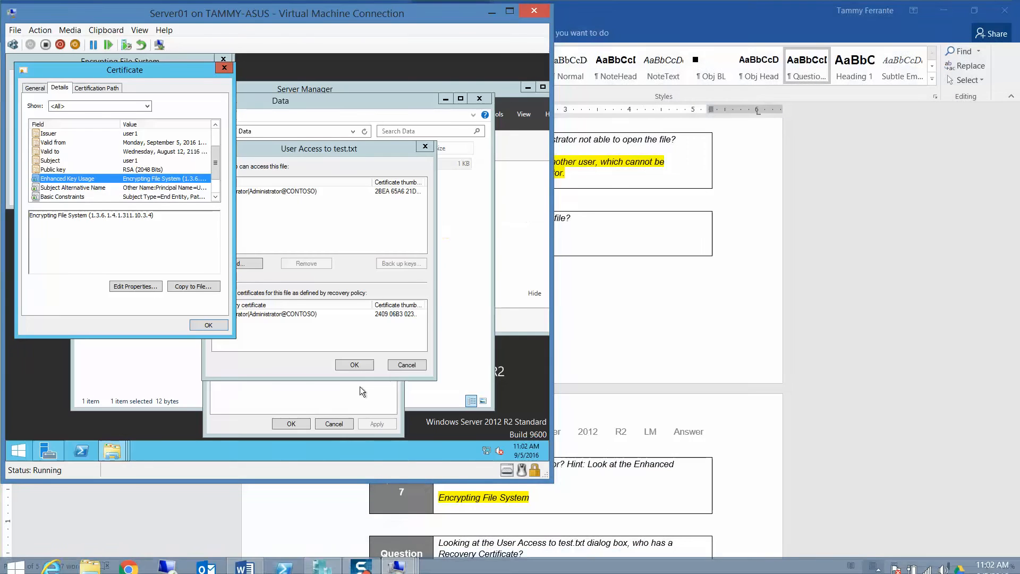
{"action": "left_click", "coordinate": [219, 325]}
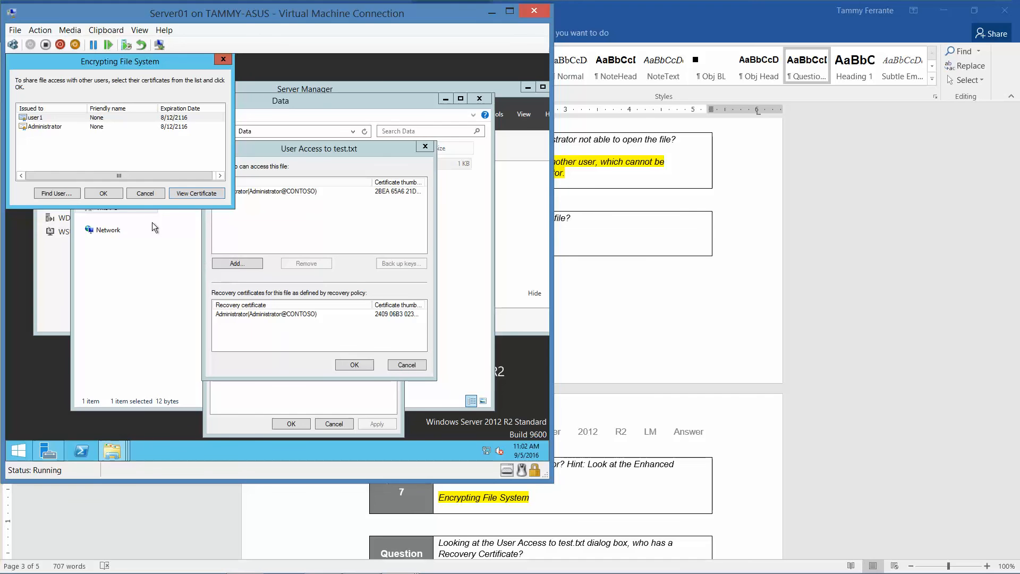
{"action": "left_click", "coordinate": [109, 194]}
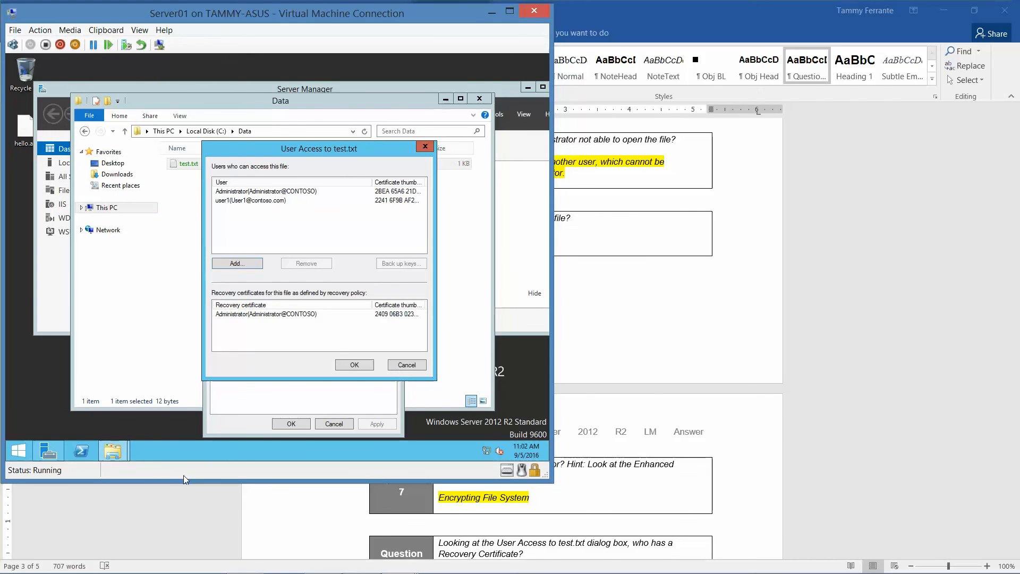
Step: Switch back to Word and scroll to Question 8, answered Administrator
{"action": "left_click", "coordinate": [212, 500]}
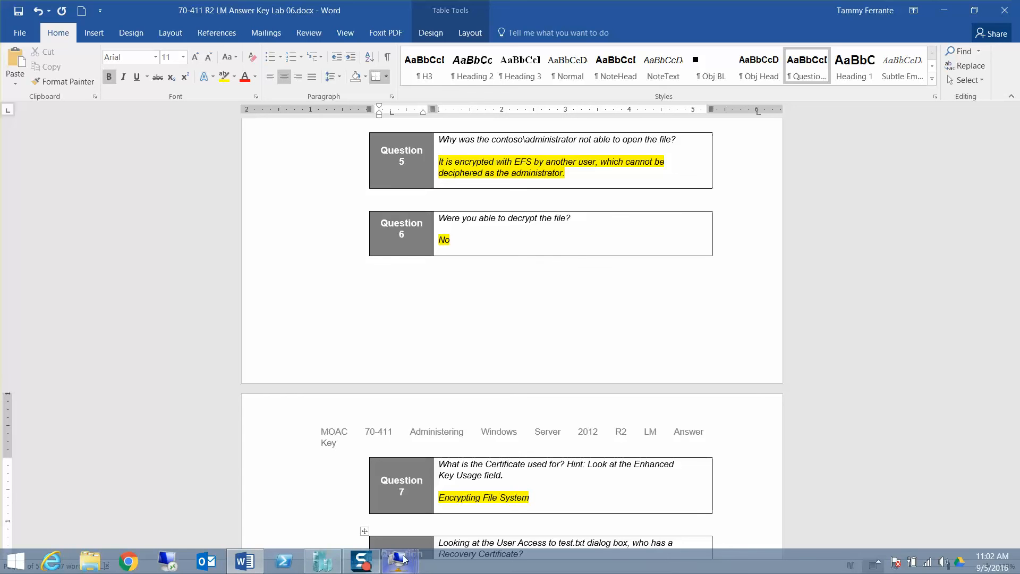
{"action": "mouse_move", "coordinate": [403, 552]}
{"action": "left_click", "coordinate": [395, 516]}
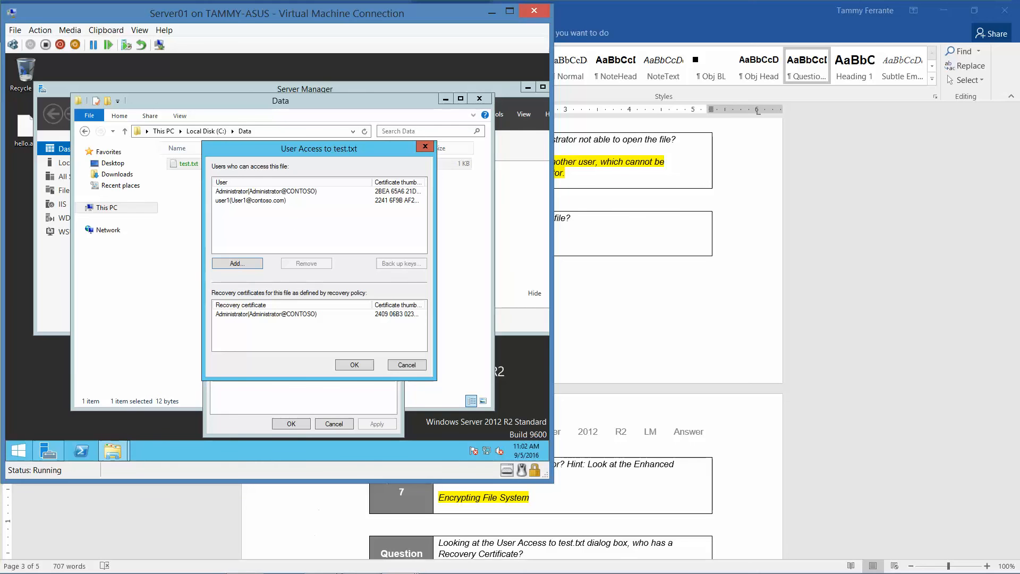
{"action": "mouse_move", "coordinate": [353, 563]}
{"action": "left_click", "coordinate": [347, 523]}
{"action": "scroll", "coordinate": [342, 523], "scroll_direction": "down", "scroll_amount": 3}
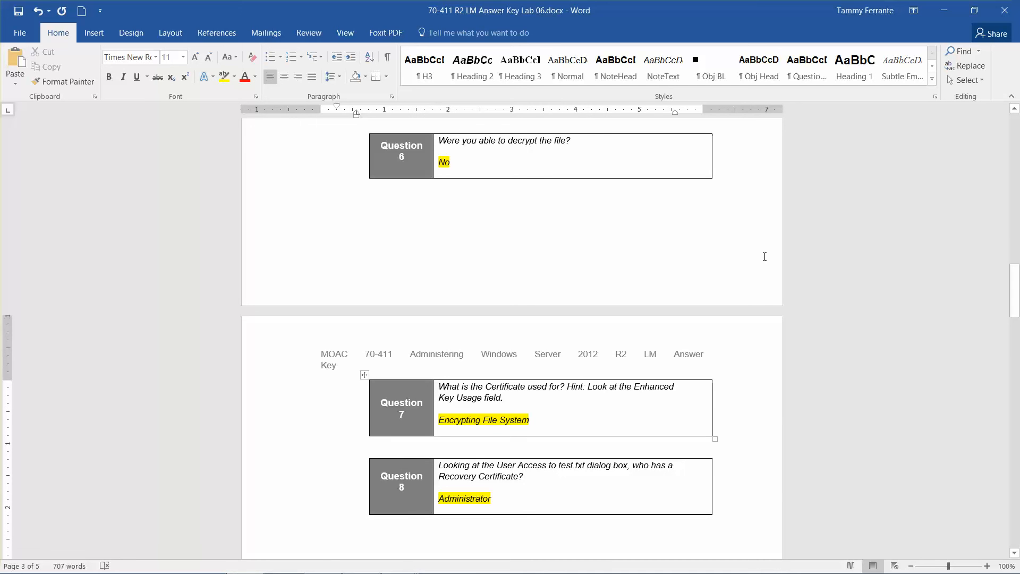
Step: Minimize Word to reveal Server01's User Access dialog listing Administrator and user1
{"action": "left_click", "coordinate": [941, 11]}
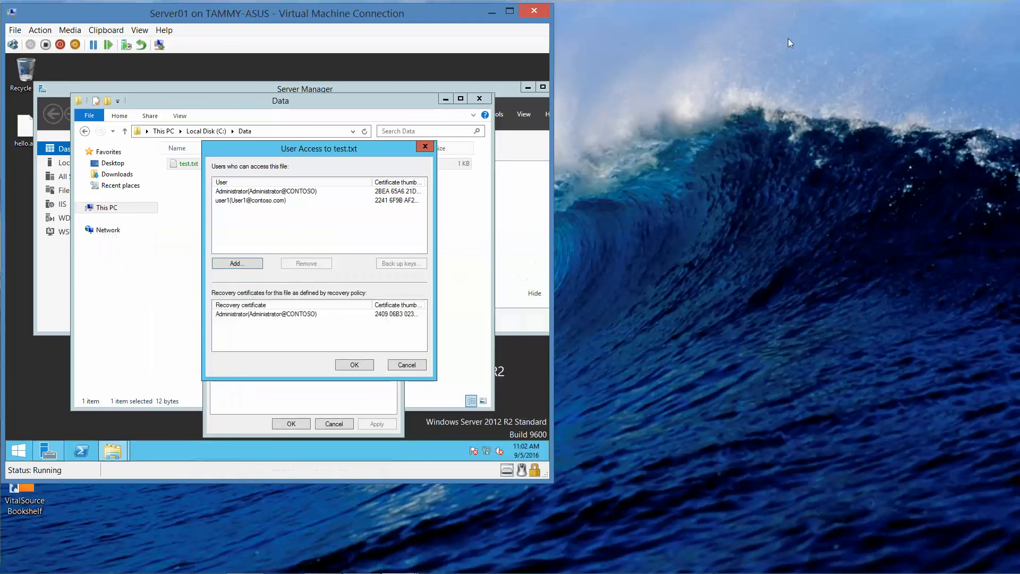
Step: Confirm the User Access, Advanced Attributes and test.txt Properties dialogs, then close the Data window
{"action": "left_click", "coordinate": [355, 365]}
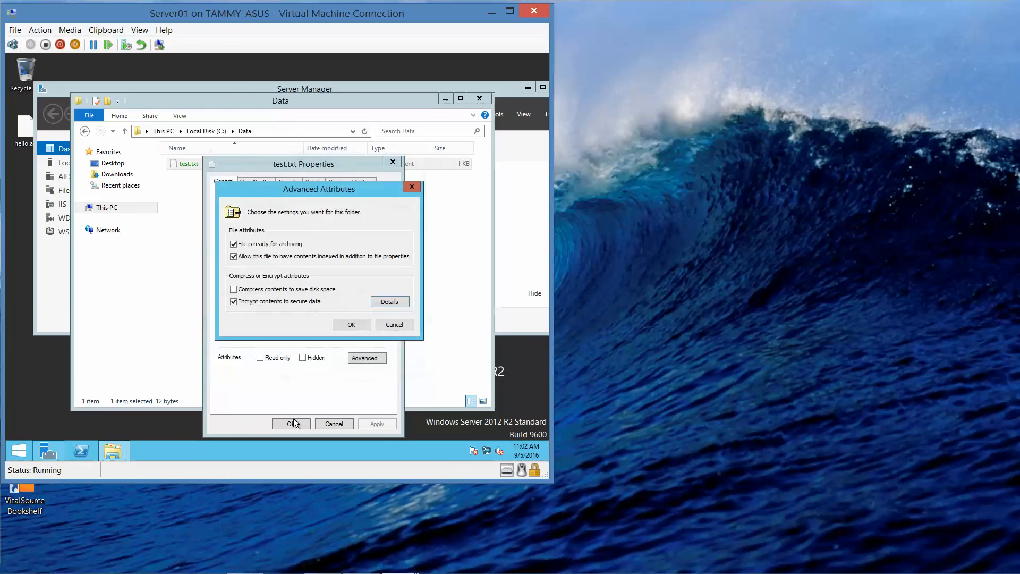
{"action": "left_click", "coordinate": [352, 329]}
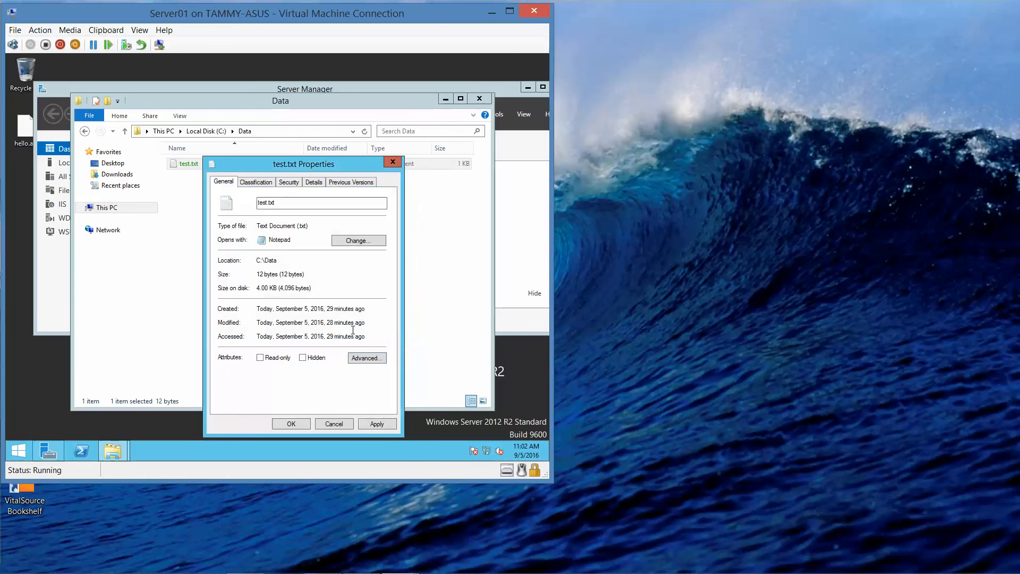
{"action": "left_click", "coordinate": [290, 423]}
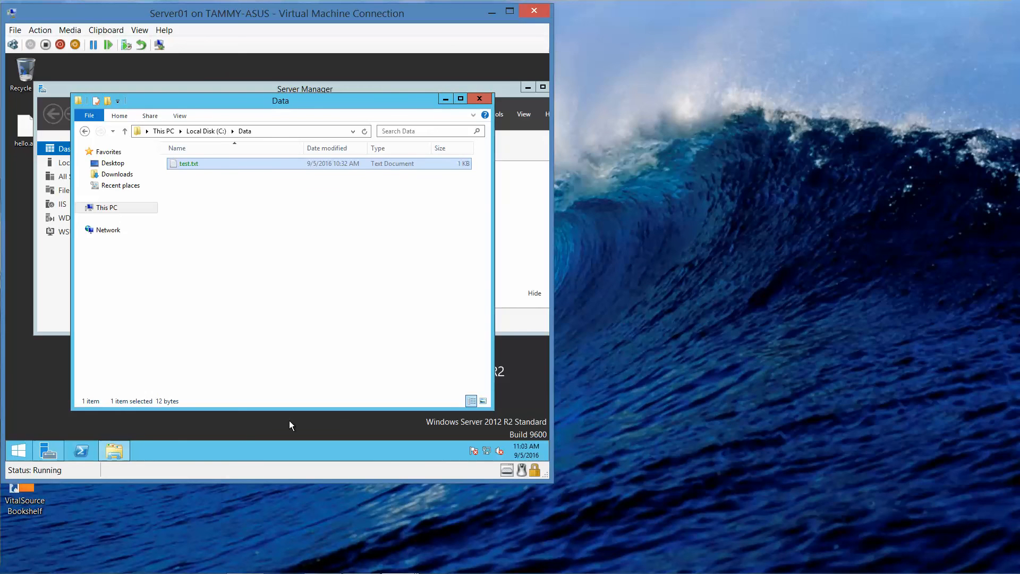
{"action": "left_click", "coordinate": [479, 98]}
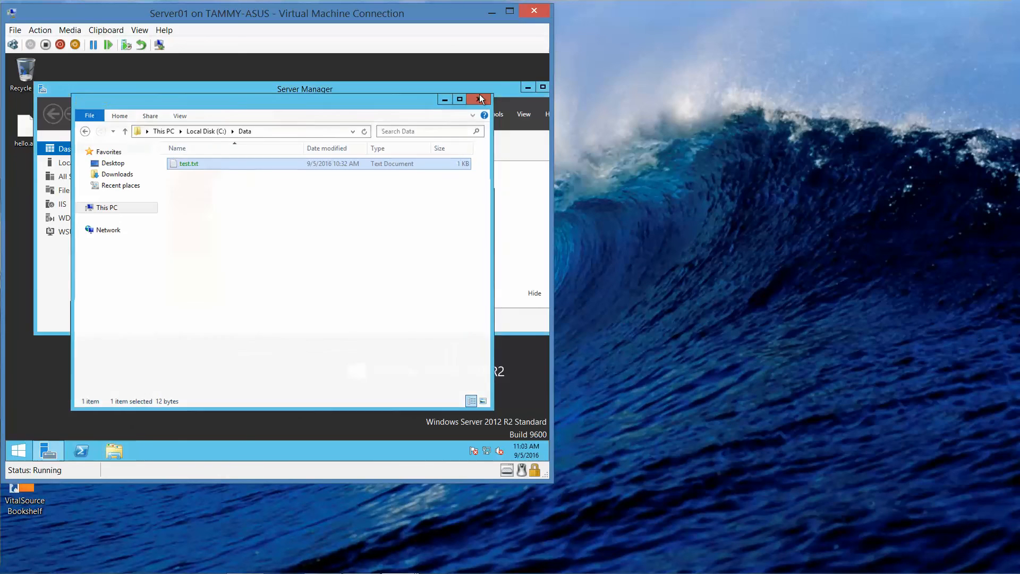
Step: Sign out of the administrator session on Server01 from the Start menu
{"action": "right_click", "coordinate": [26, 446]}
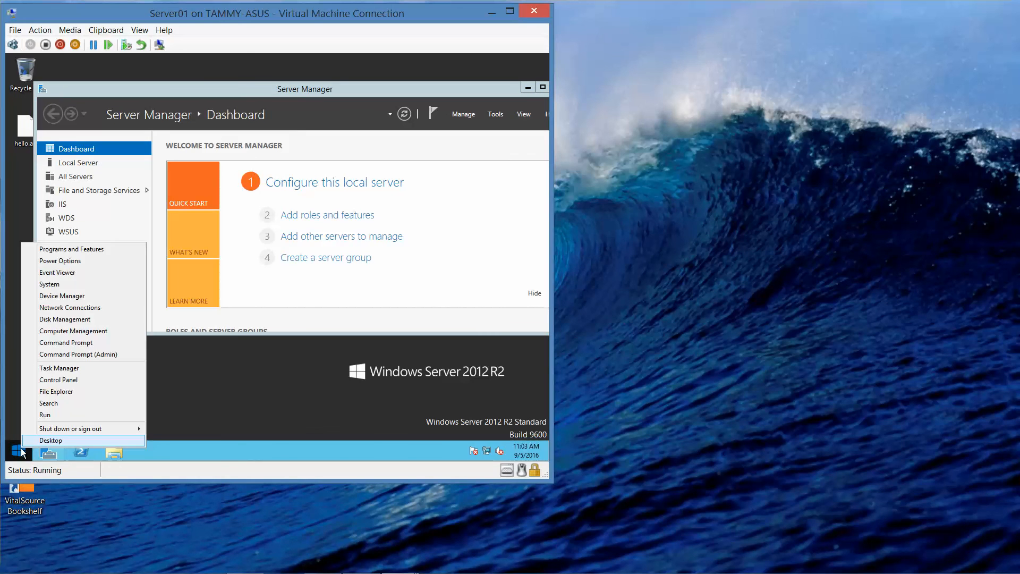
{"action": "mouse_move", "coordinate": [73, 430]}
{"action": "left_click", "coordinate": [173, 428]}
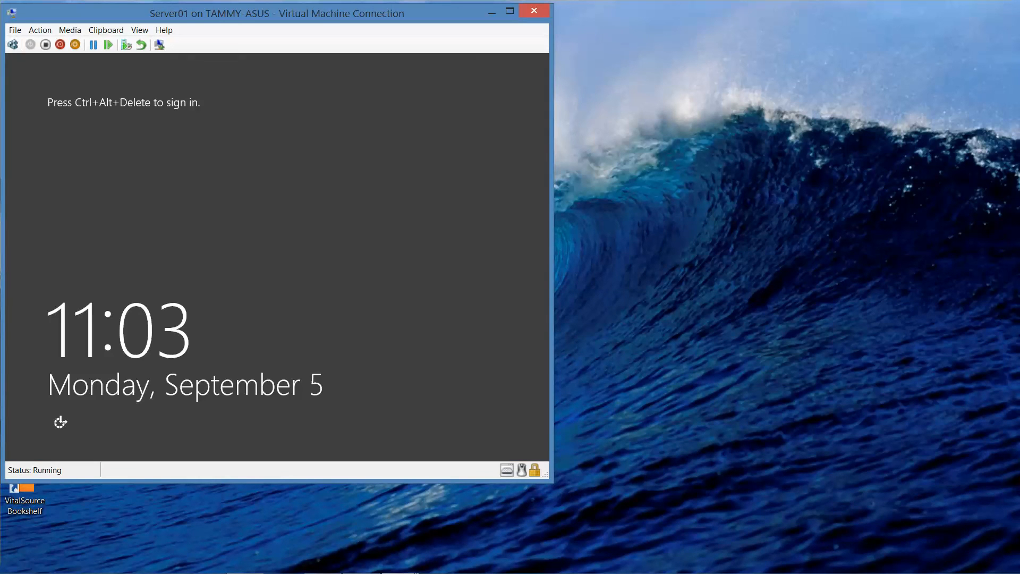
Step: Sign in to Server01 as another user, contoso\user1, entering its password
{"action": "left_click", "coordinate": [13, 44]}
{"action": "left_click", "coordinate": [343, 234]}
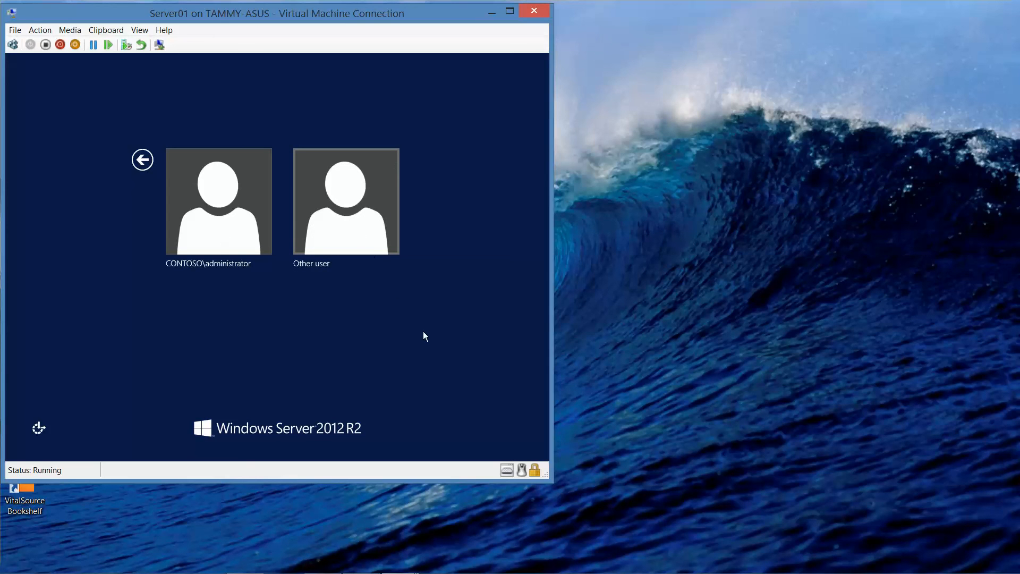
{"action": "left_click", "coordinate": [368, 234]}
{"action": "left_click", "coordinate": [370, 239]}
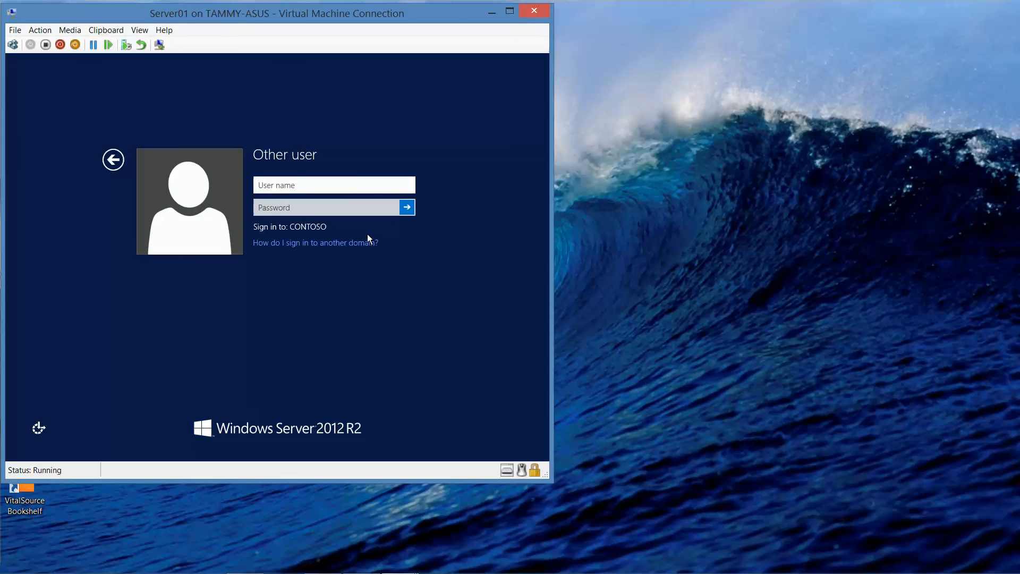
{"action": "type", "text": "contoso\\user1"}
{"action": "key", "text": "Tab"}
{"action": "type", "text": "P"}
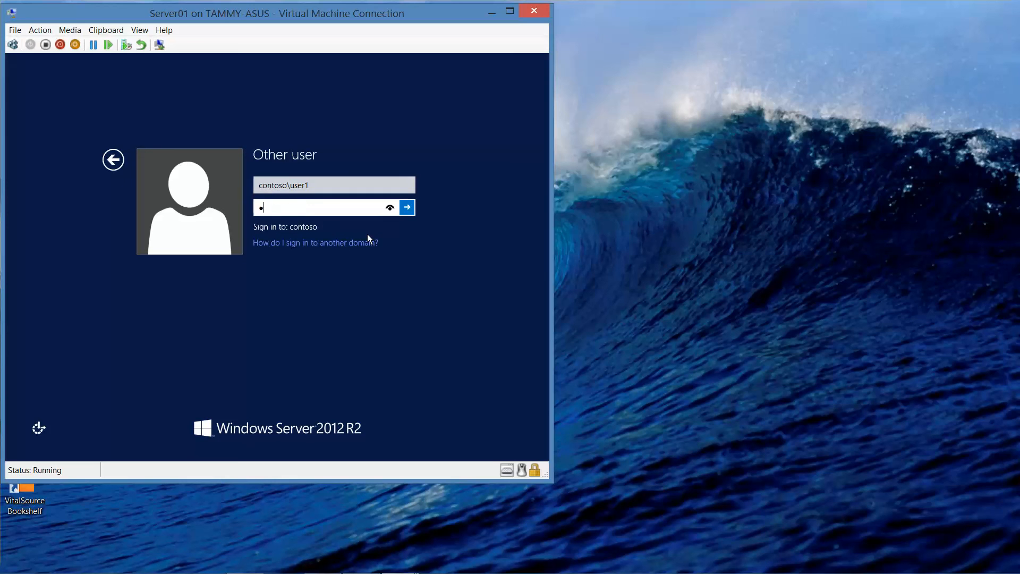
{"action": "type", "text": "a$$w0r"}
{"action": "key", "text": "Return"}
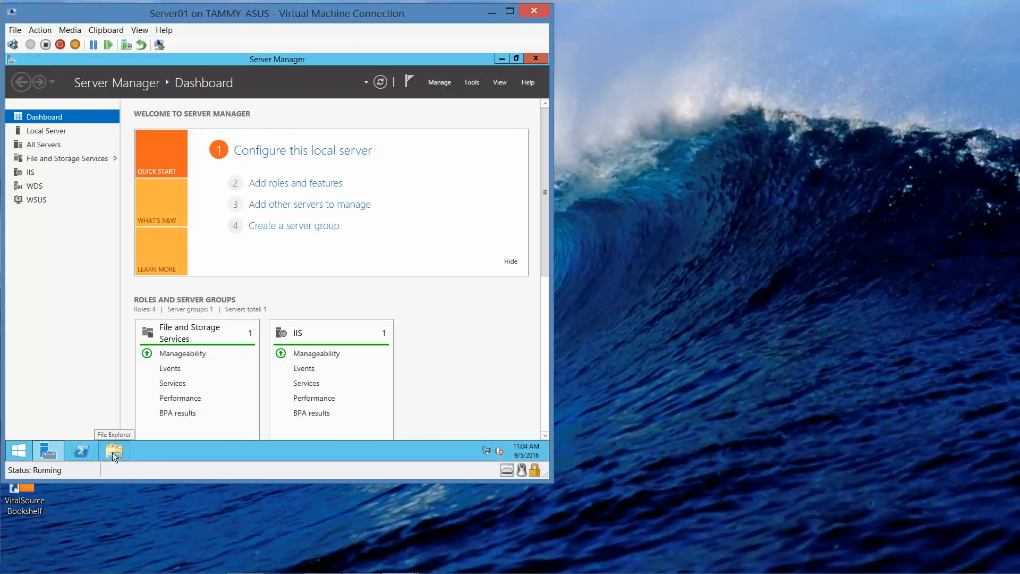
Step: Browse File Explorer to Local Disk (C:) > Data and select the test text document
{"action": "key", "text": "Tab"}
{"action": "key", "text": "Tab"}
{"action": "key", "text": "Tab"}
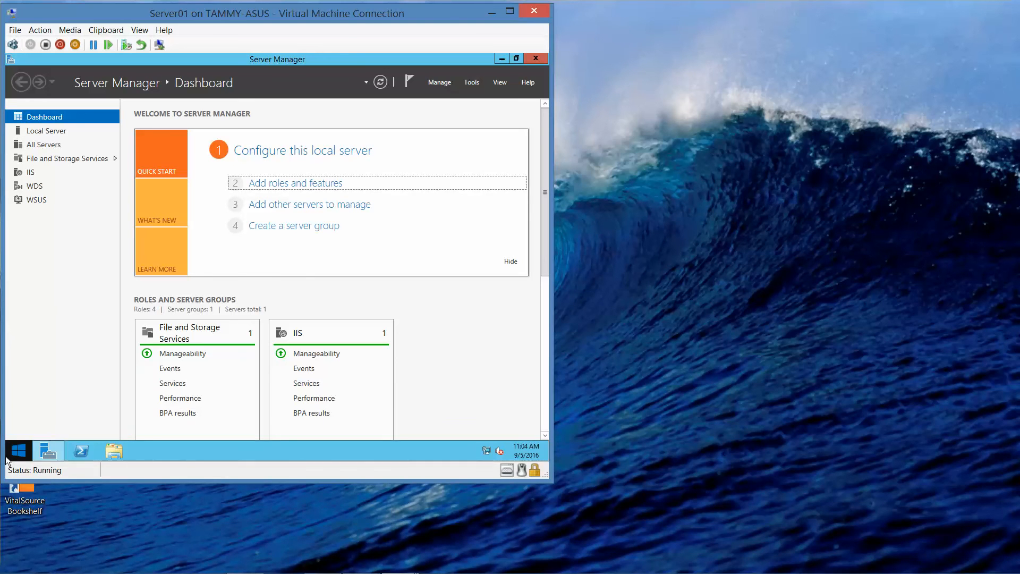
{"action": "key", "text": "super"}
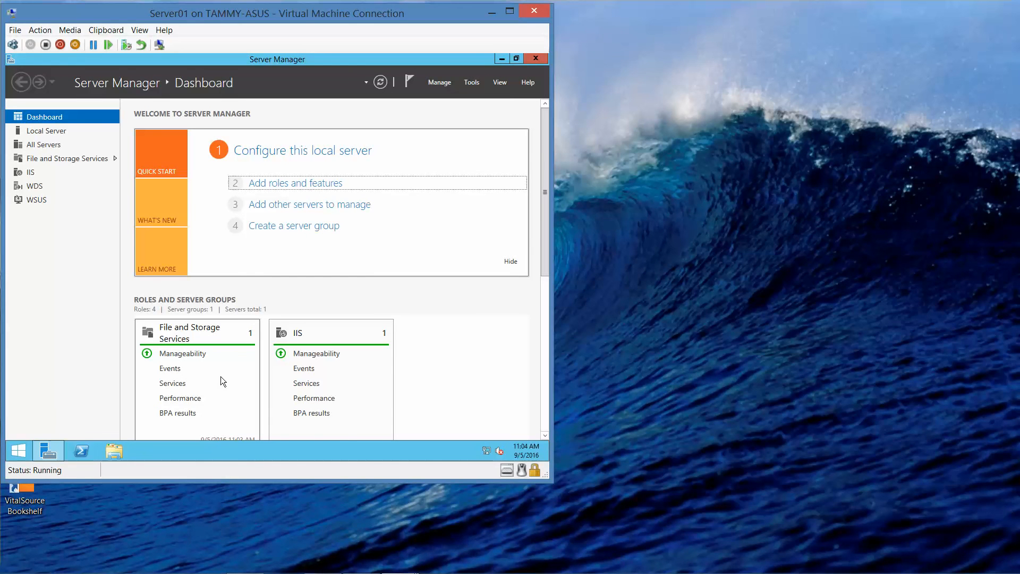
{"action": "left_click", "coordinate": [365, 566]}
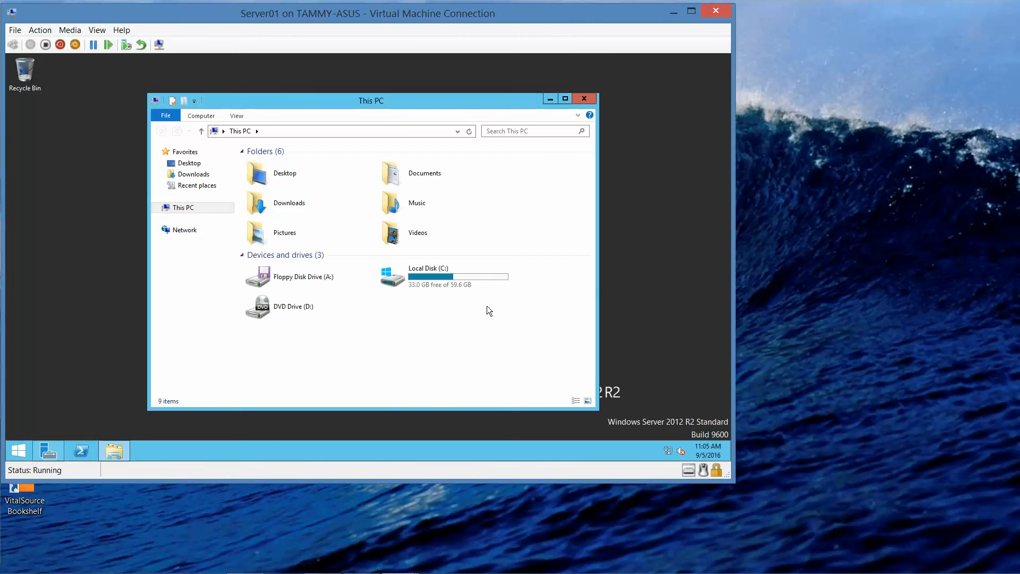
{"action": "double_click", "coordinate": [461, 286]}
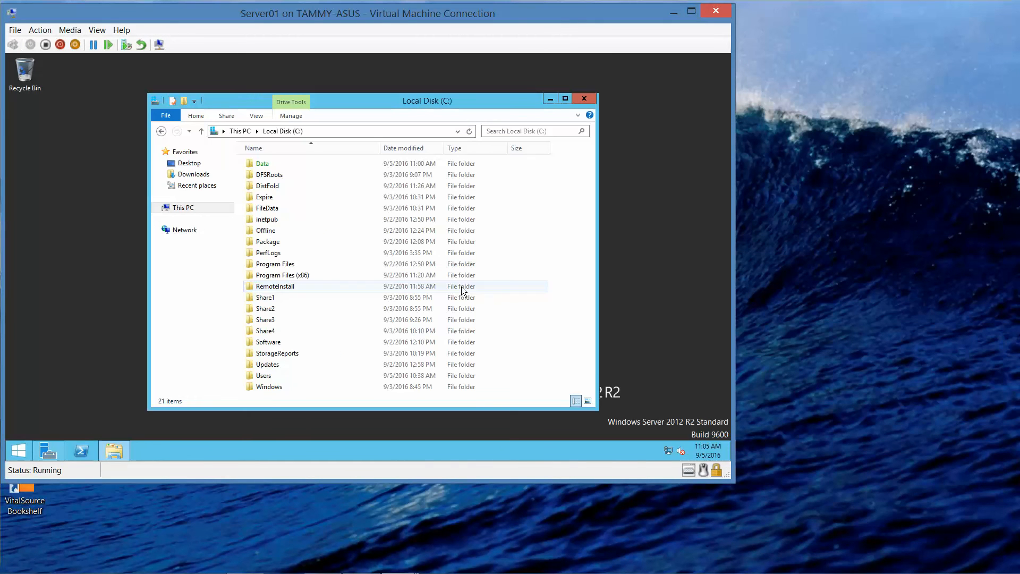
{"action": "left_click", "coordinate": [280, 164]}
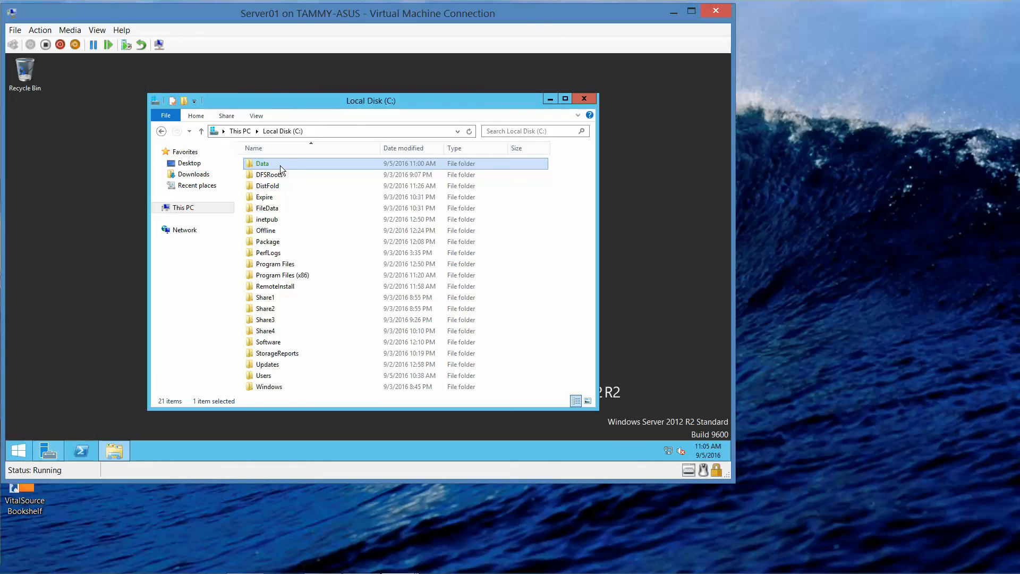
{"action": "double_click", "coordinate": [280, 167]}
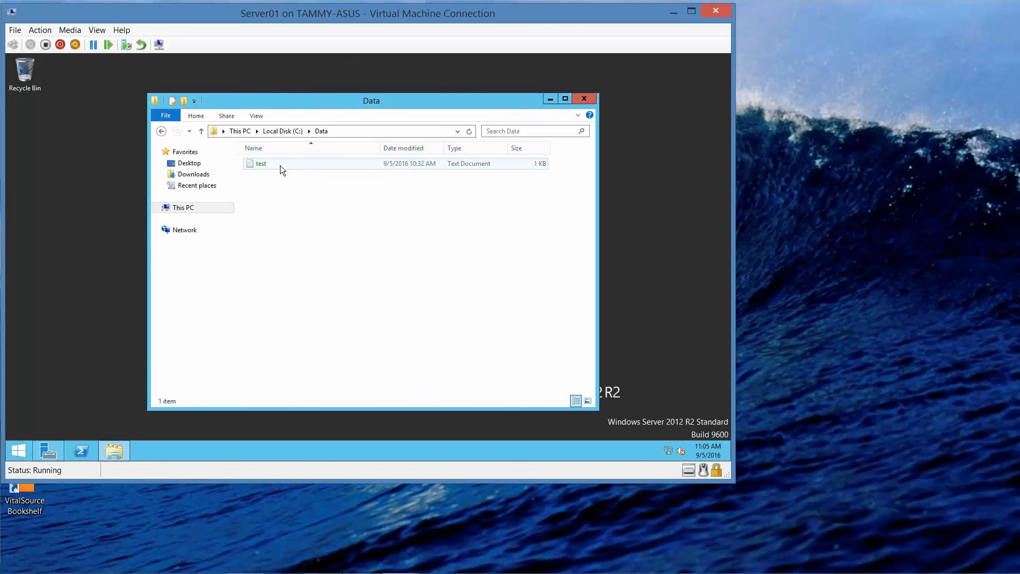
{"action": "left_click", "coordinate": [280, 165]}
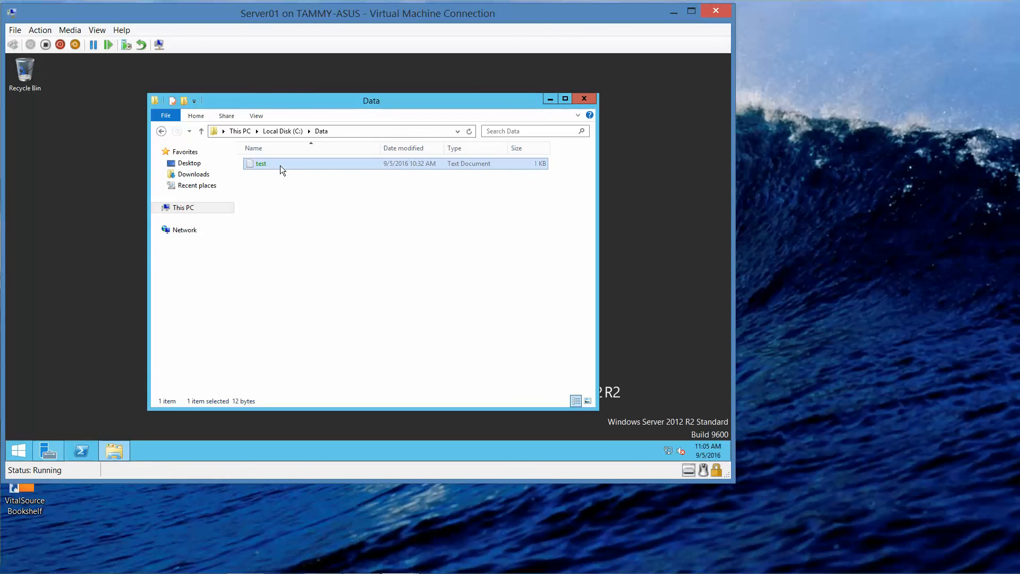
Step: Clear 'Encrypt contents to secure data' on test.txt and approve with administrator permission
{"action": "right_click", "coordinate": [280, 166]}
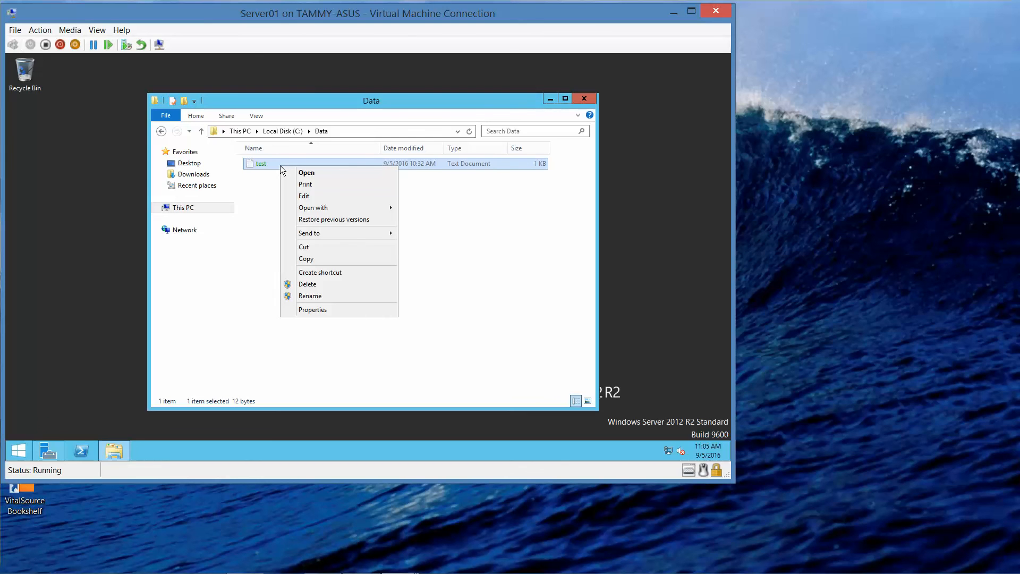
{"action": "left_click", "coordinate": [355, 311]}
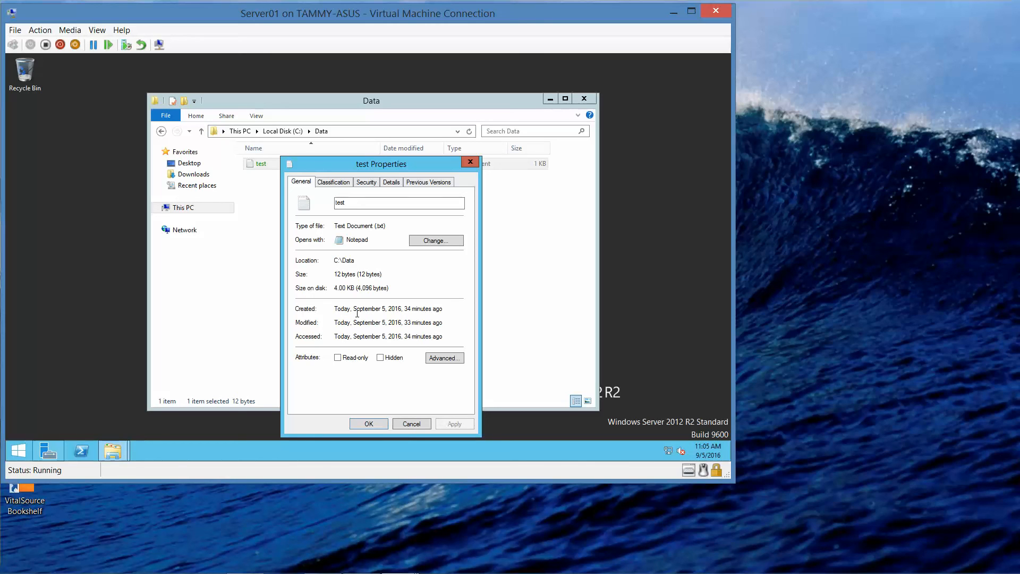
{"action": "left_click", "coordinate": [452, 359]}
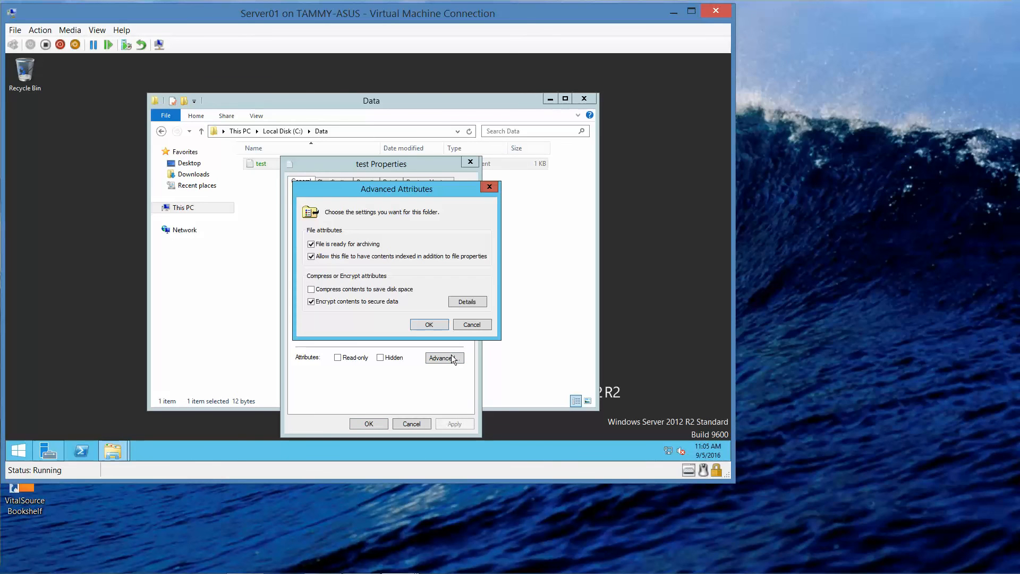
{"action": "left_click", "coordinate": [311, 302]}
{"action": "left_click", "coordinate": [435, 324]}
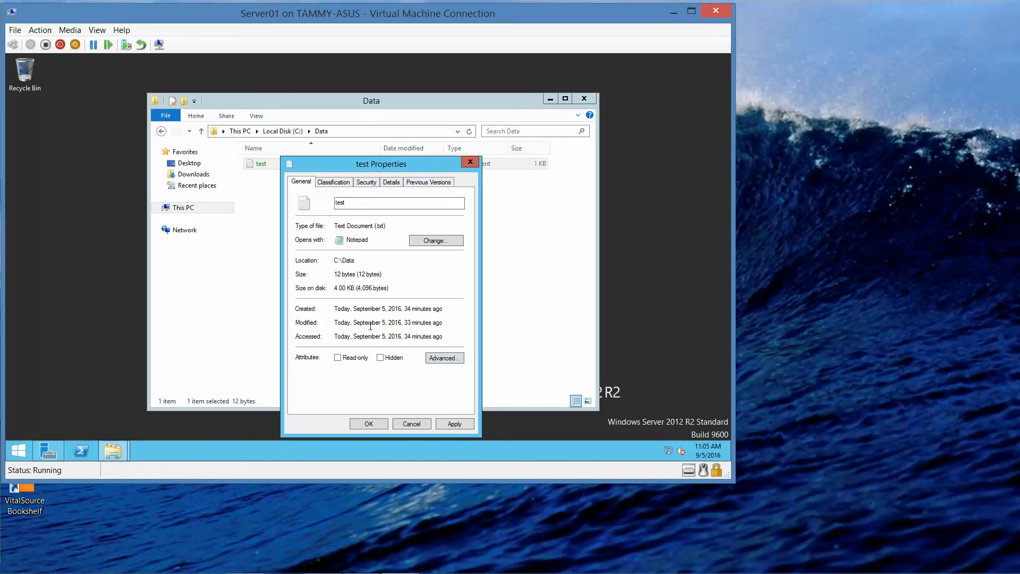
{"action": "left_click", "coordinate": [361, 425]}
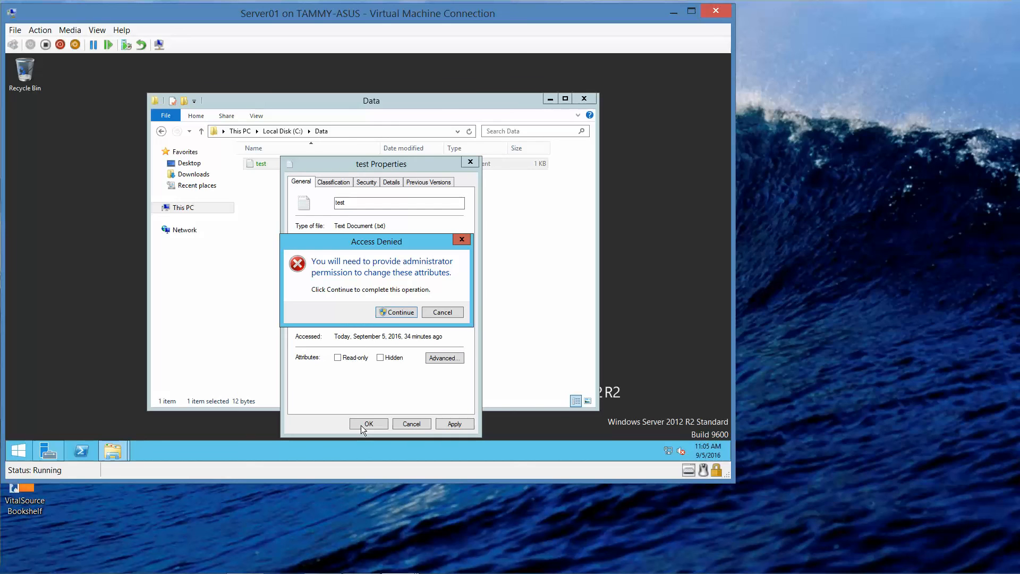
{"action": "left_click", "coordinate": [396, 312]}
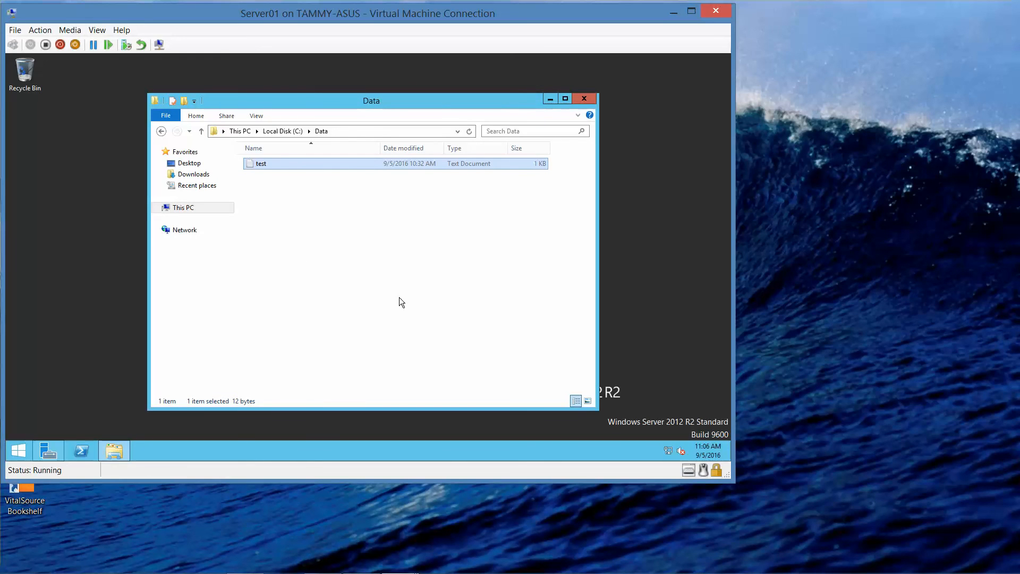
Step: Close the Data window and sign User1 out of Server01
{"action": "left_click", "coordinate": [588, 97]}
{"action": "right_click", "coordinate": [21, 454]}
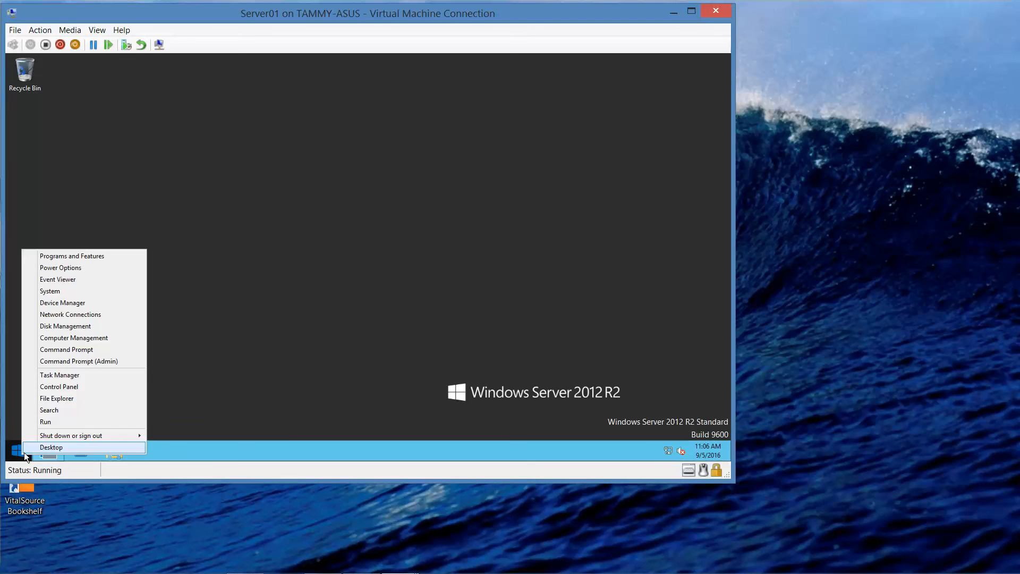
{"action": "mouse_move", "coordinate": [130, 436]}
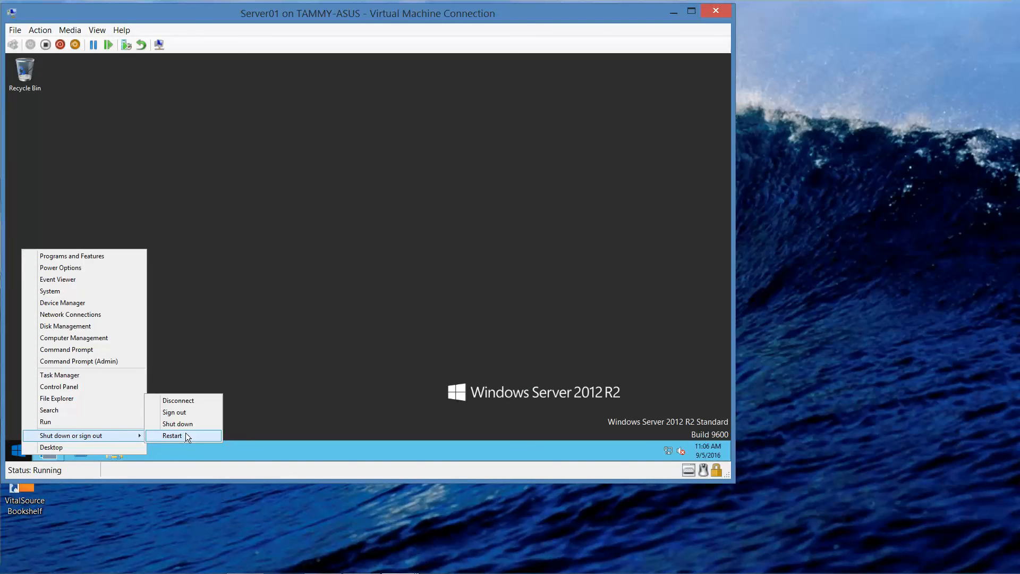
{"action": "left_click", "coordinate": [190, 412]}
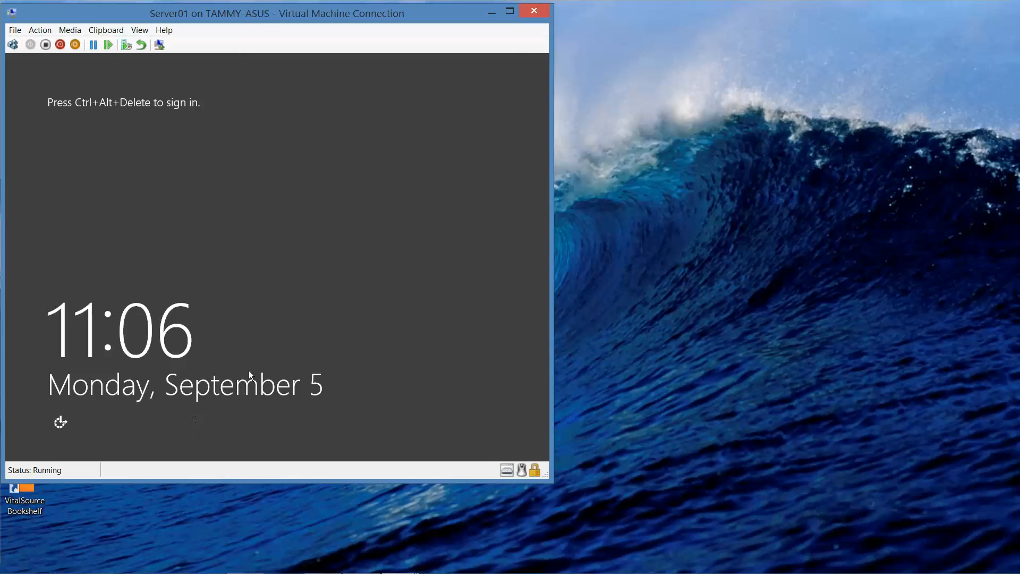
Step: Sign in to Server01 as Other user contoso\administrator with the administrator password
{"action": "left_click", "coordinate": [15, 47]}
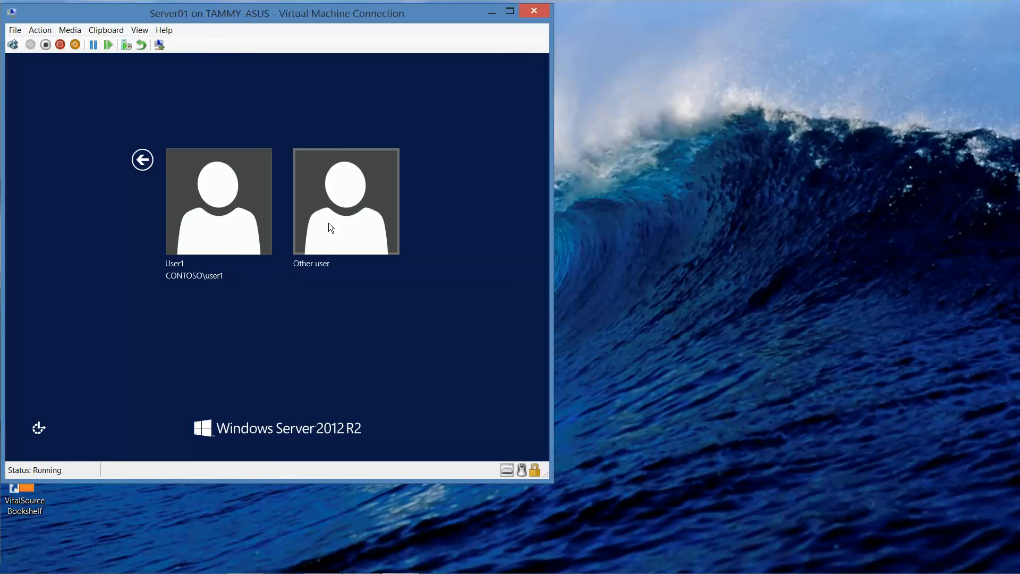
{"action": "left_click", "coordinate": [371, 239]}
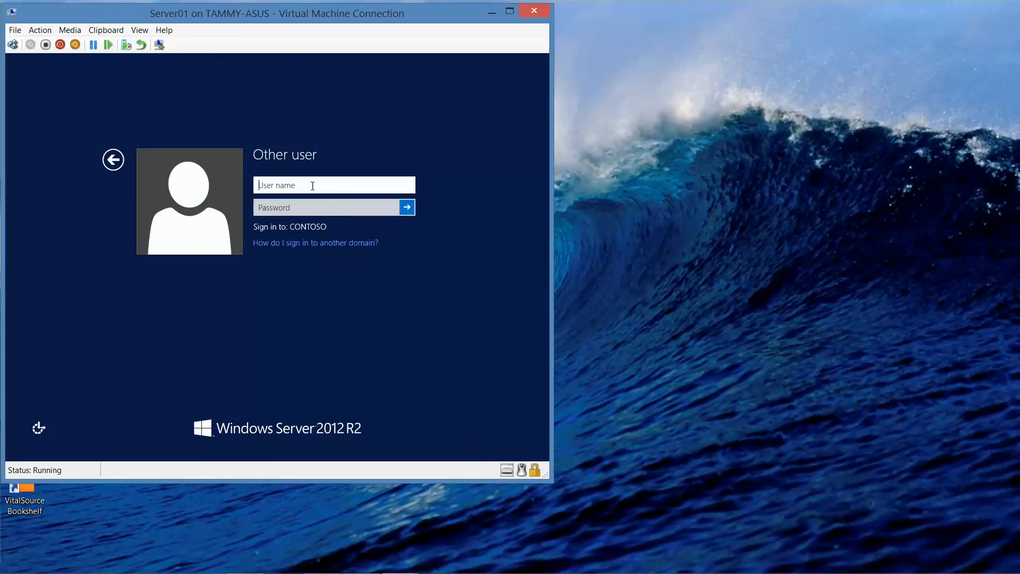
{"action": "type", "text": "contoso\\administrator"}
{"action": "key", "text": "Tab"}
{"action": "type", "text": "Pa$$w0rd"}
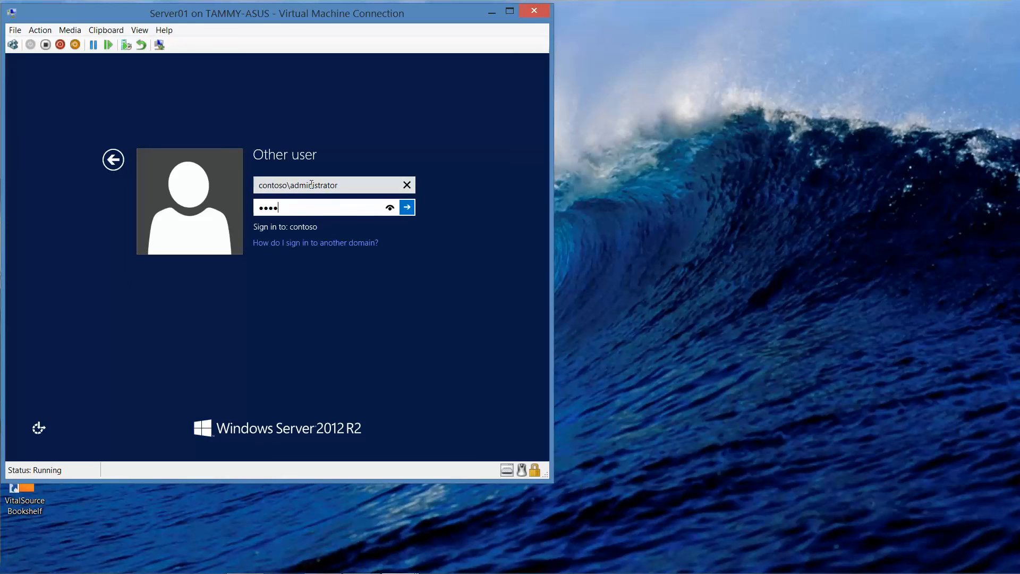
{"action": "key", "text": "Return"}
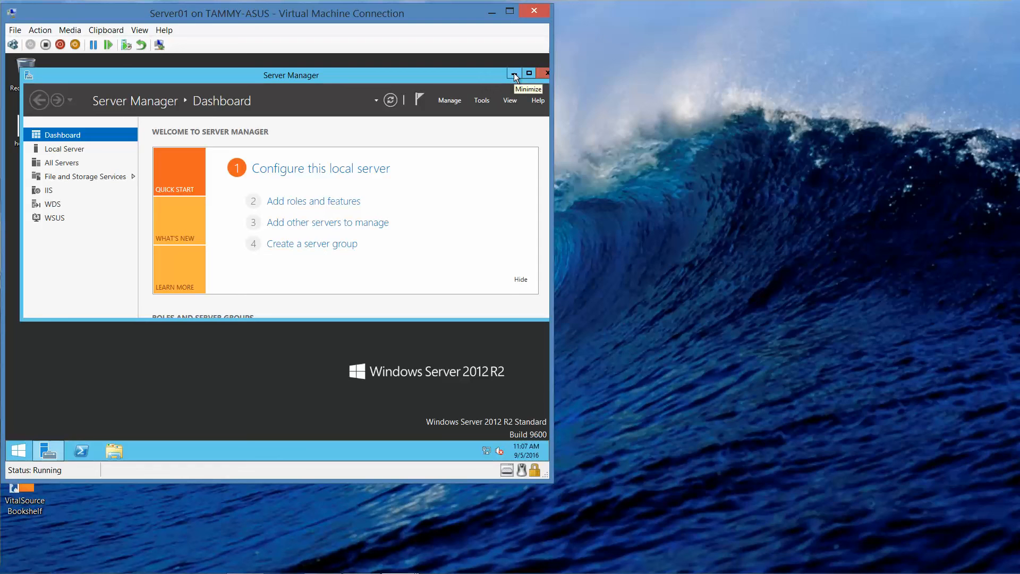
{"action": "mouse_move", "coordinate": [436, 572]}
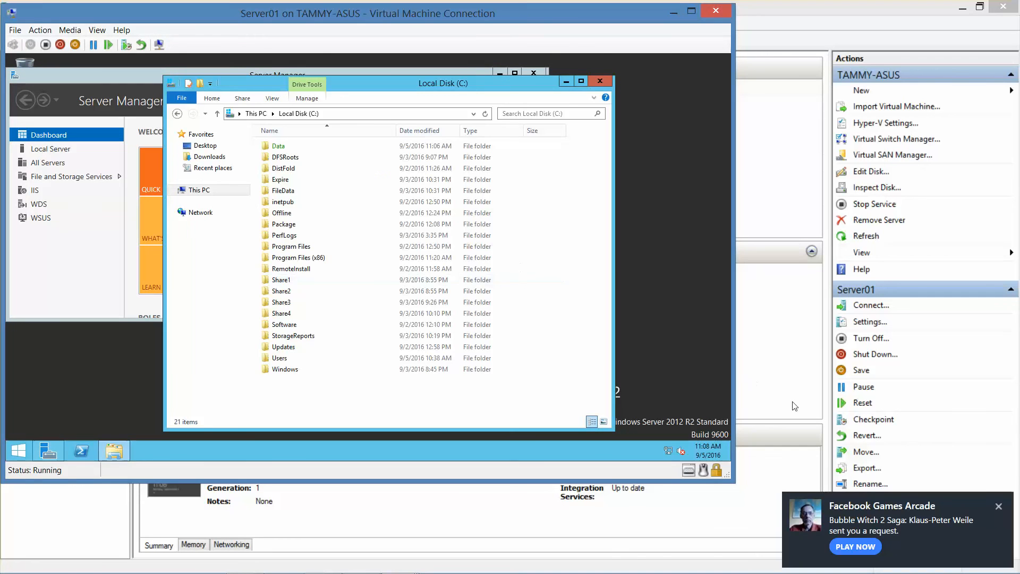
{"action": "left_click", "coordinate": [998, 506]}
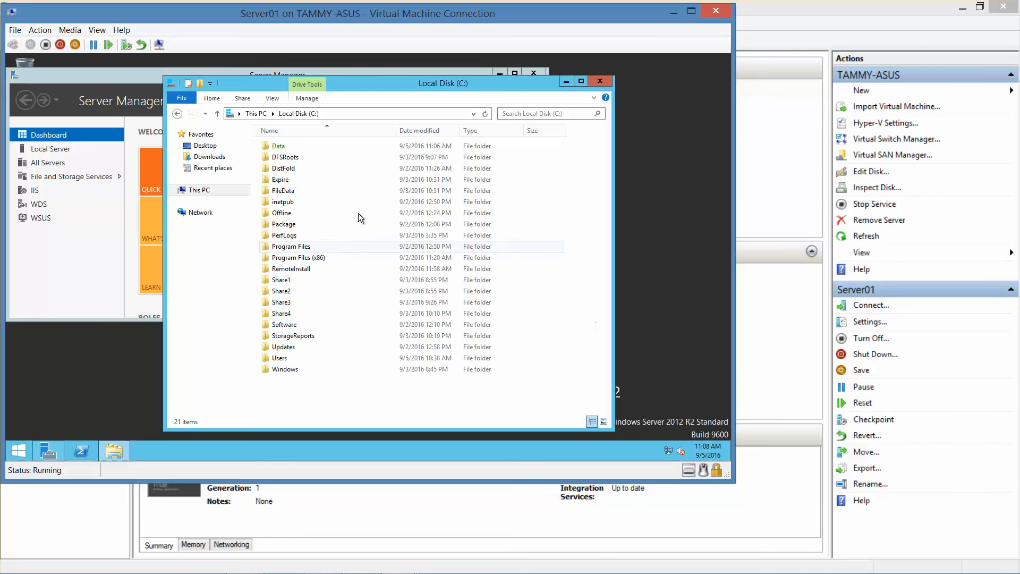
{"action": "double_click", "coordinate": [296, 147]}
{"action": "left_click", "coordinate": [292, 146]}
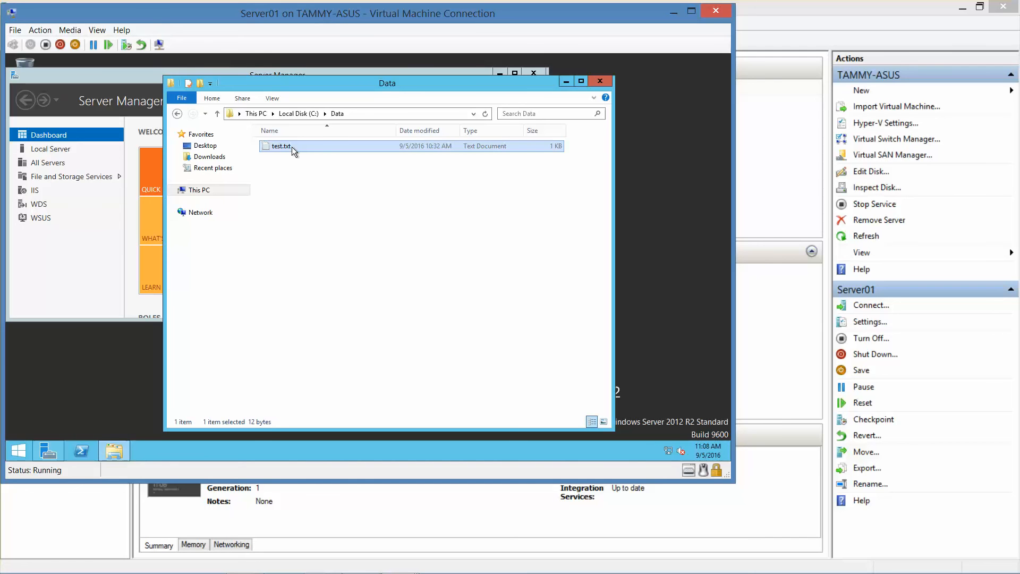
{"action": "double_click", "coordinate": [292, 146]}
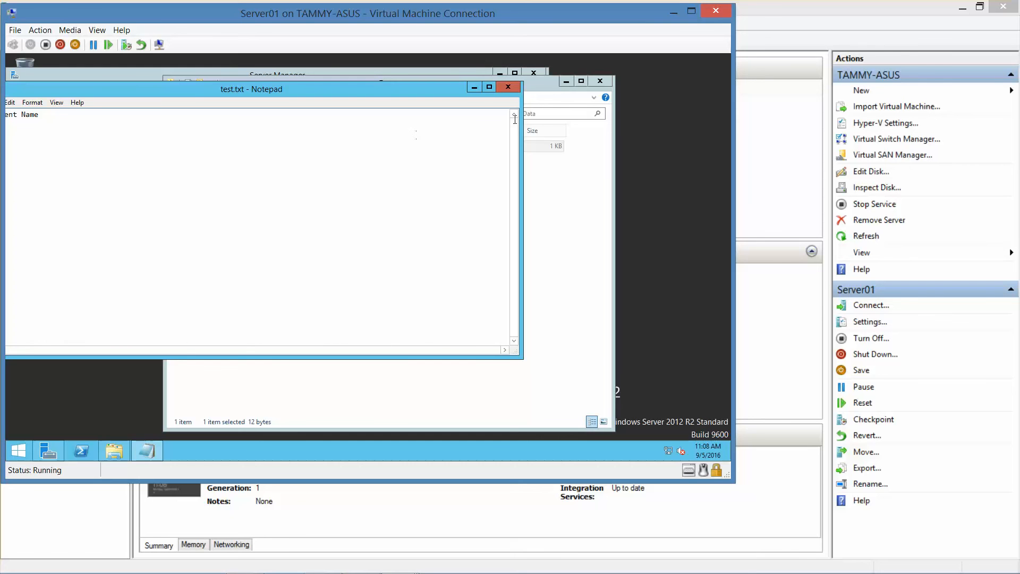
{"action": "left_click", "coordinate": [509, 87]}
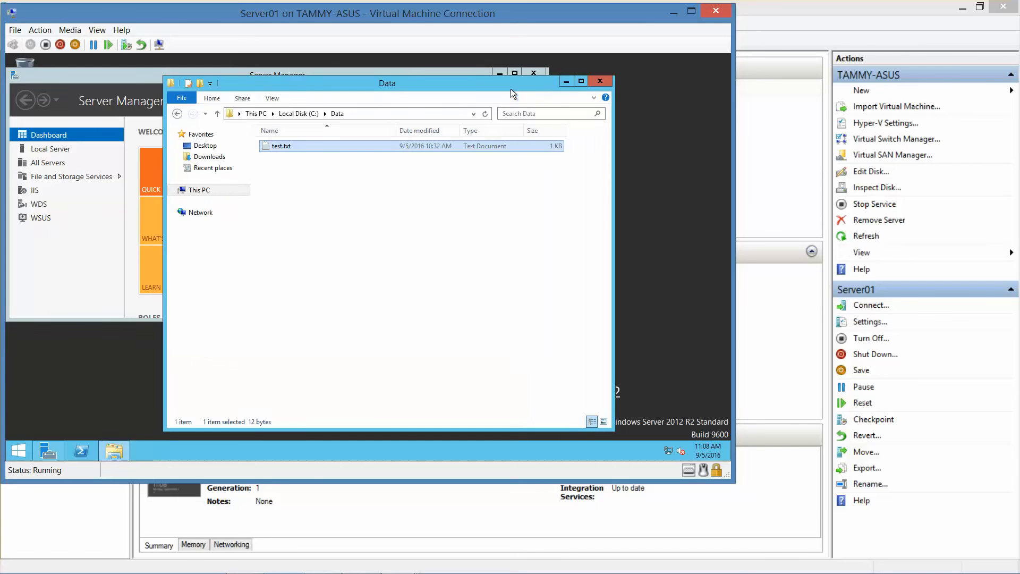
{"action": "left_click", "coordinate": [599, 83]}
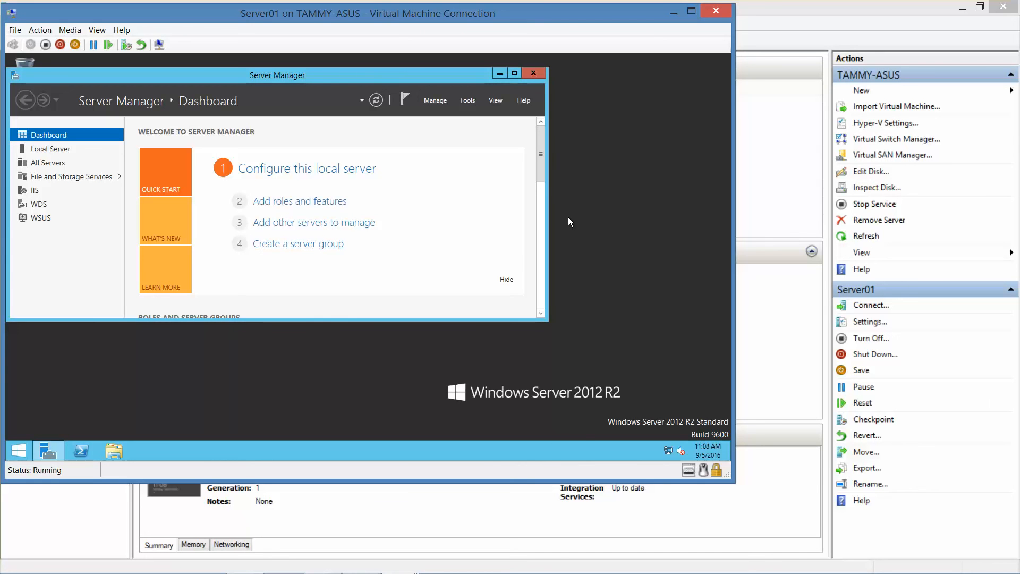
{"action": "mouse_move", "coordinate": [571, 573]}
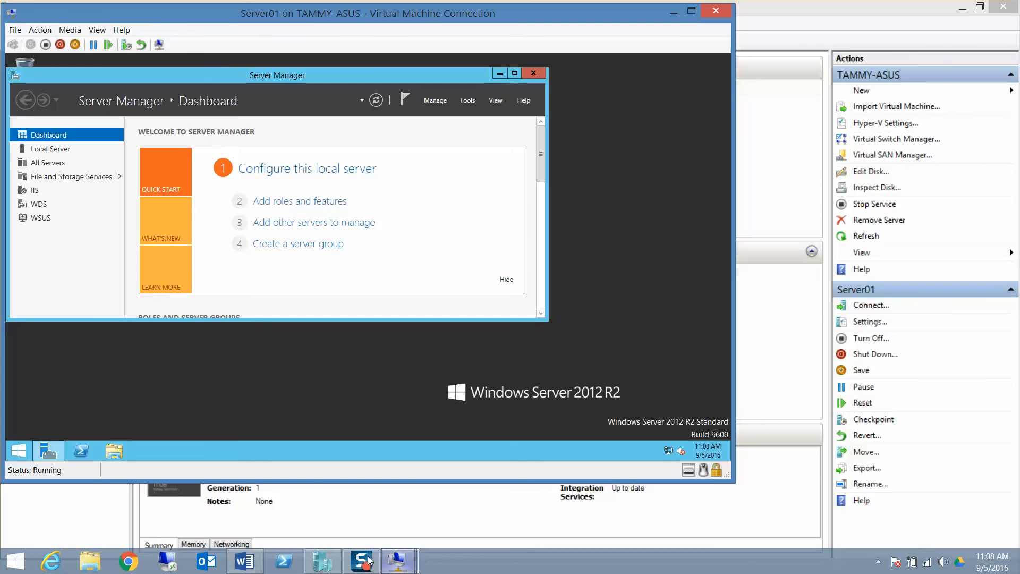
Step: Bring the Word Lab 06 answer key to the front, showing Question 9 answered Yes
{"action": "left_click", "coordinate": [245, 560]}
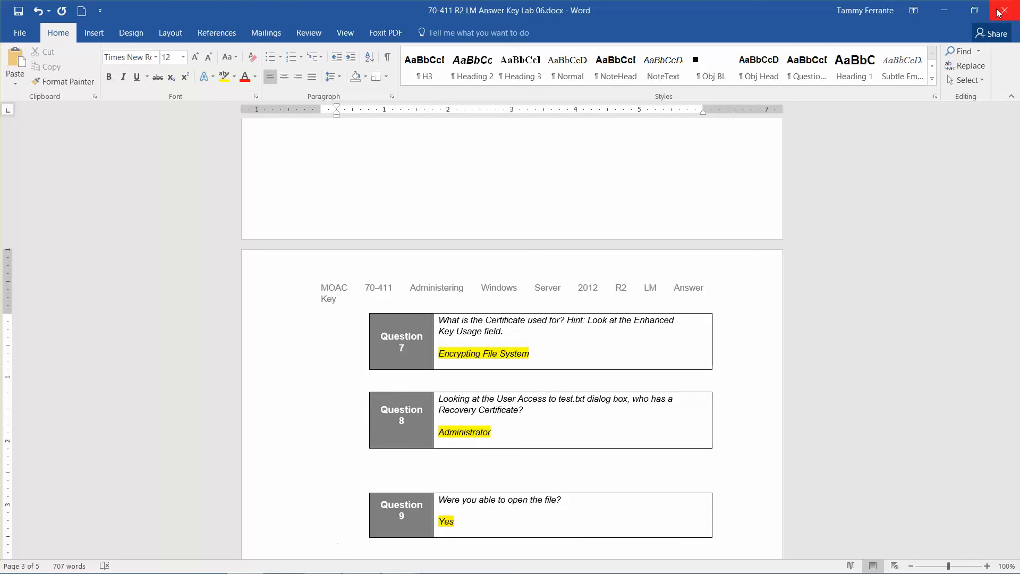
{"action": "mouse_move", "coordinate": [383, 567]}
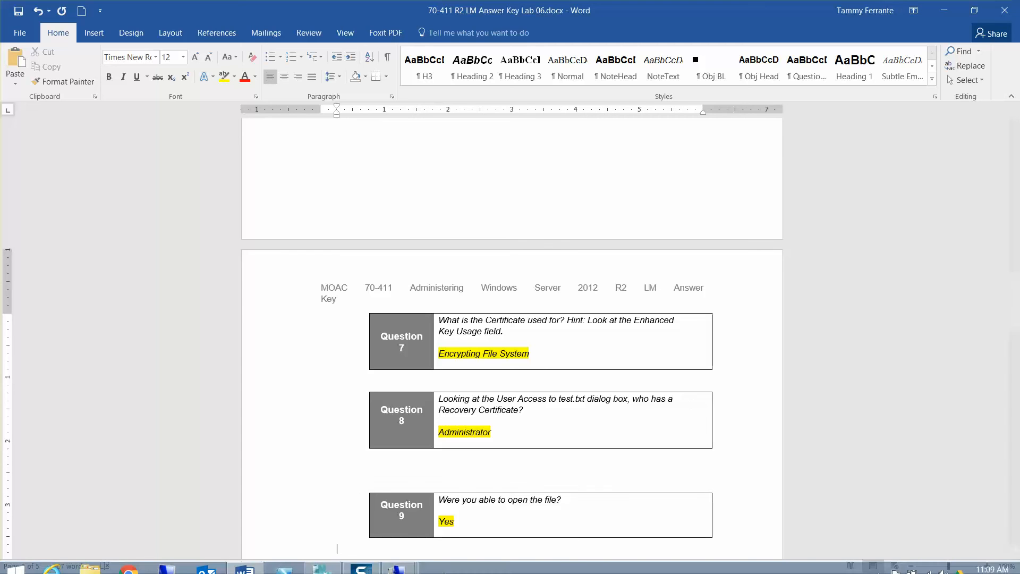